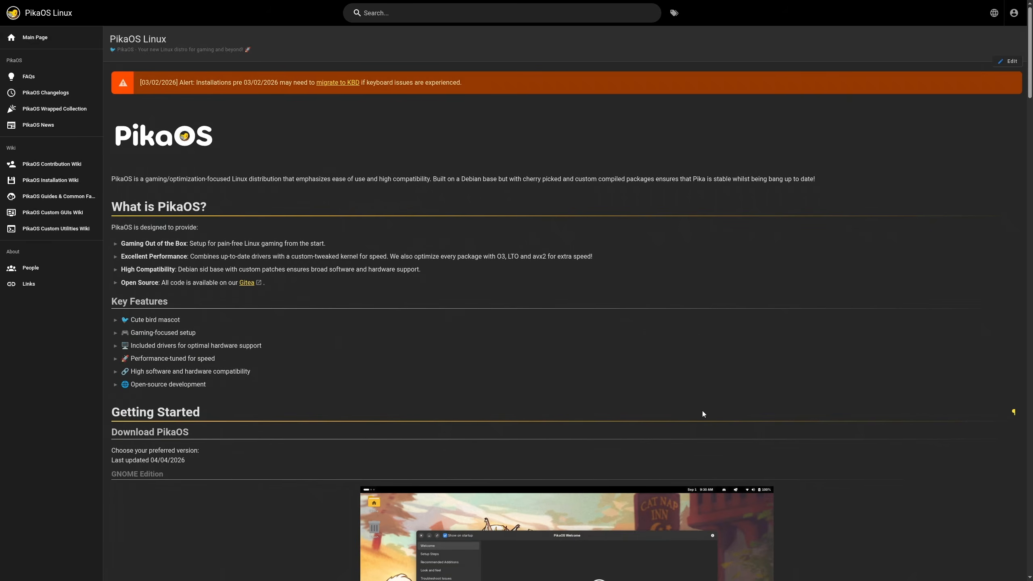
# Step: Download the standard GNOME edition PikaOS ISO (PikaOS-Nest-GNOME-4.0-amd64-v3)
pyautogui.scroll(-5, 320, 169)
pyautogui.scroll(5, 216, 234)
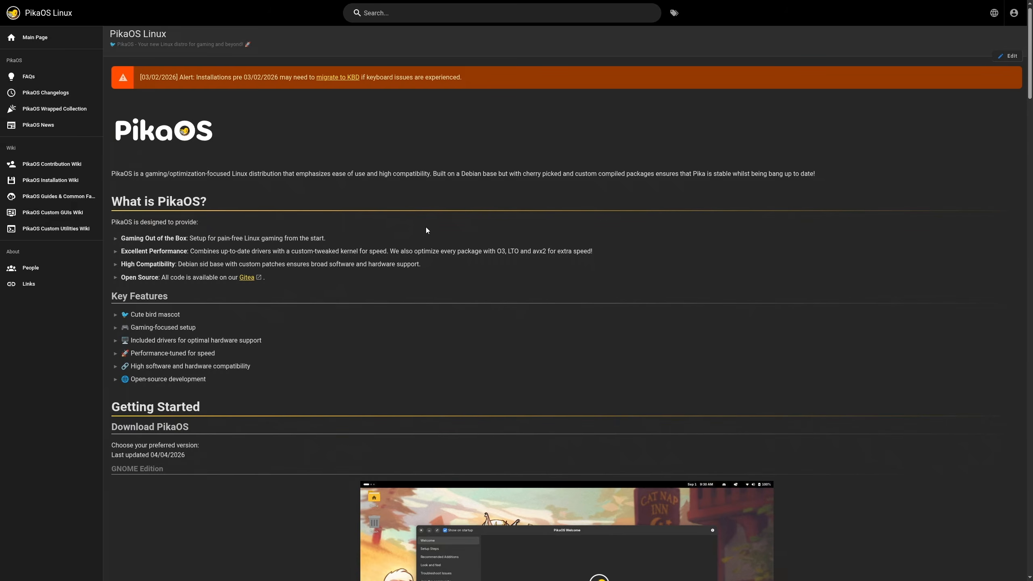
pyautogui.scroll(-5, 426, 227)
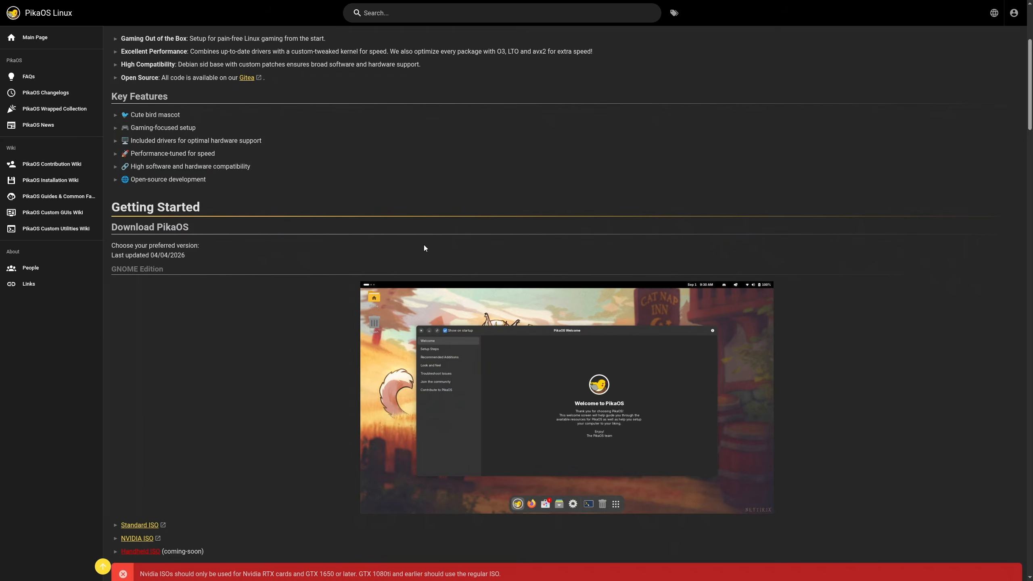
pyautogui.scroll(-7, 423, 249)
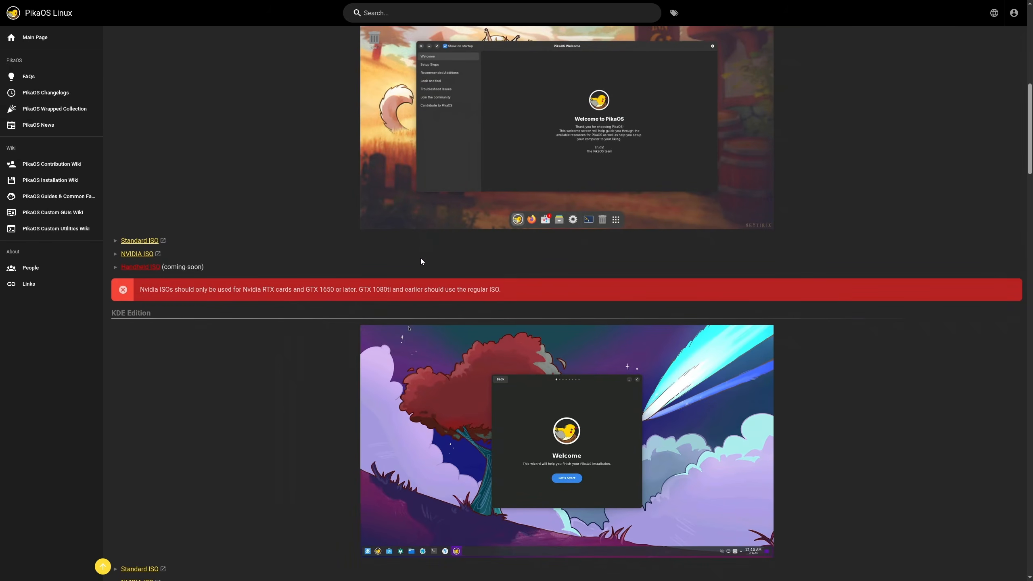
pyautogui.scroll(4, 420, 261)
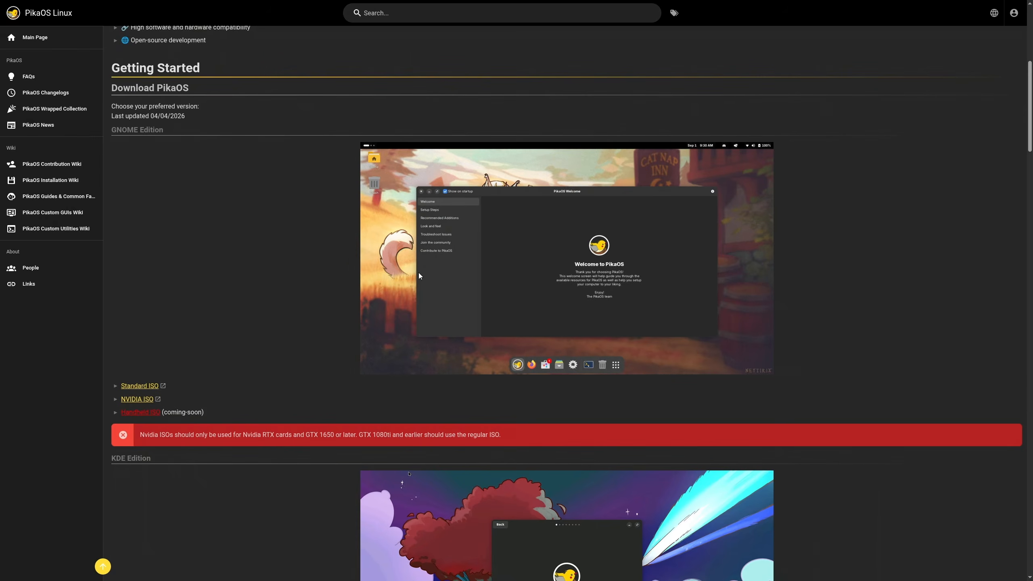
pyautogui.scroll(-6, 417, 280)
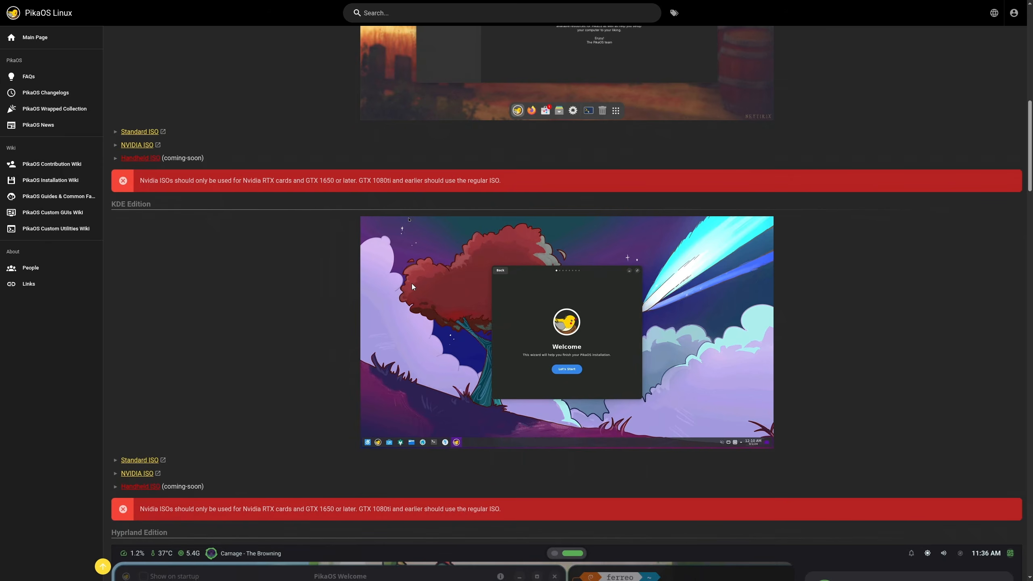
pyautogui.scroll(7, 411, 283)
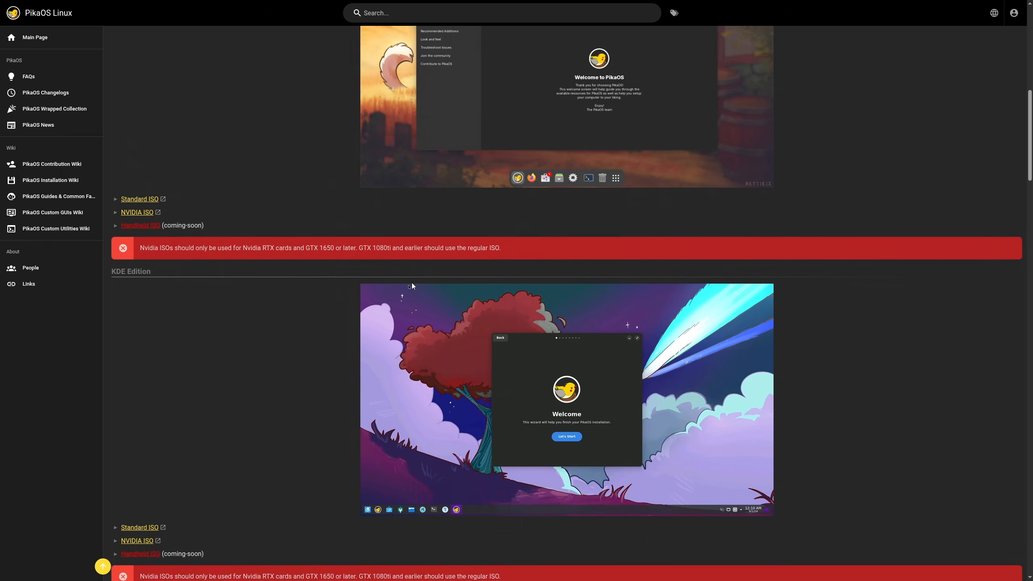
pyautogui.scroll(-4, 412, 283)
pyautogui.scroll(-20, 410, 289)
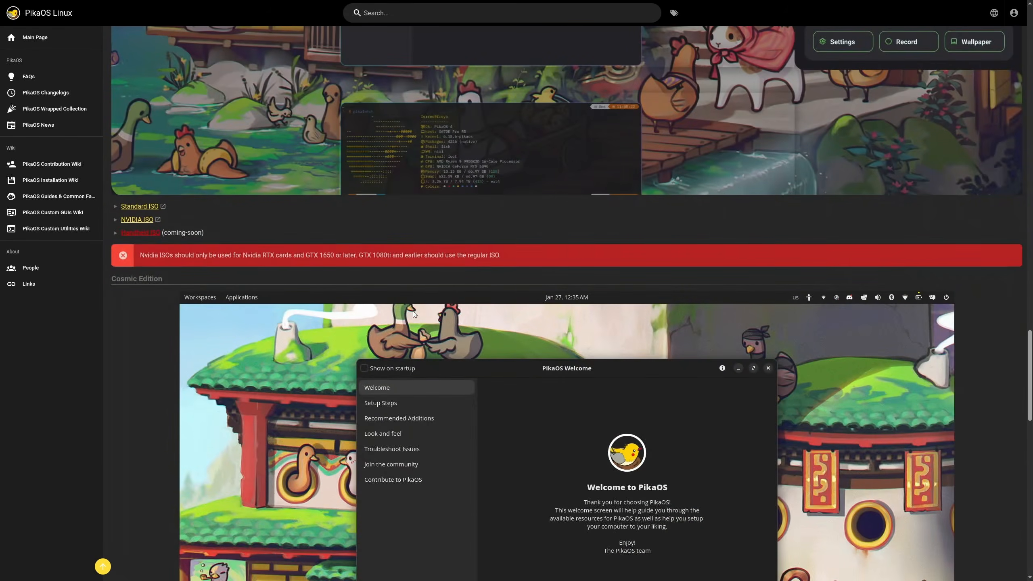
pyautogui.scroll(20, 435, 326)
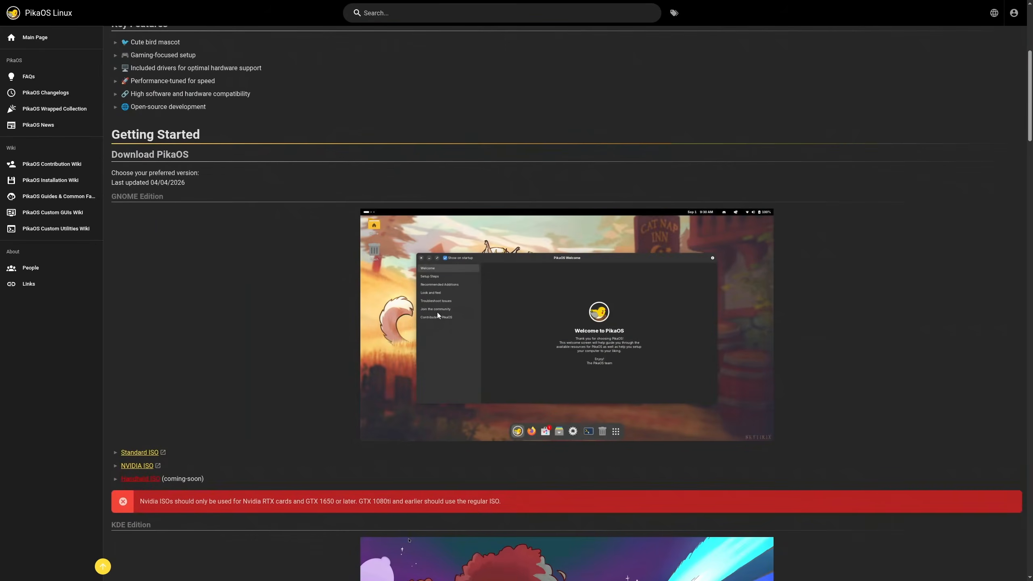
pyautogui.scroll(-7, 545, 280)
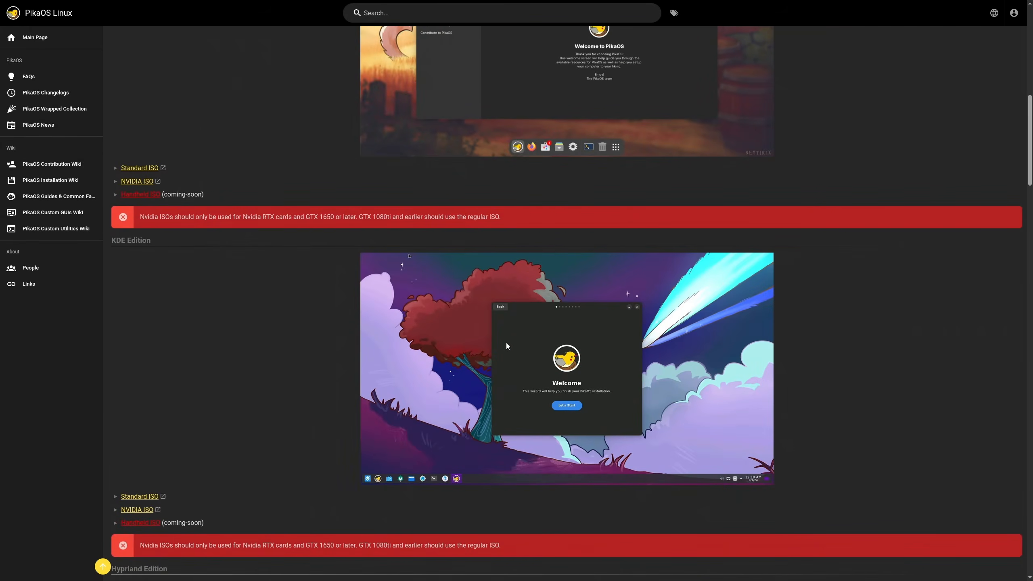
pyautogui.scroll(5, 504, 352)
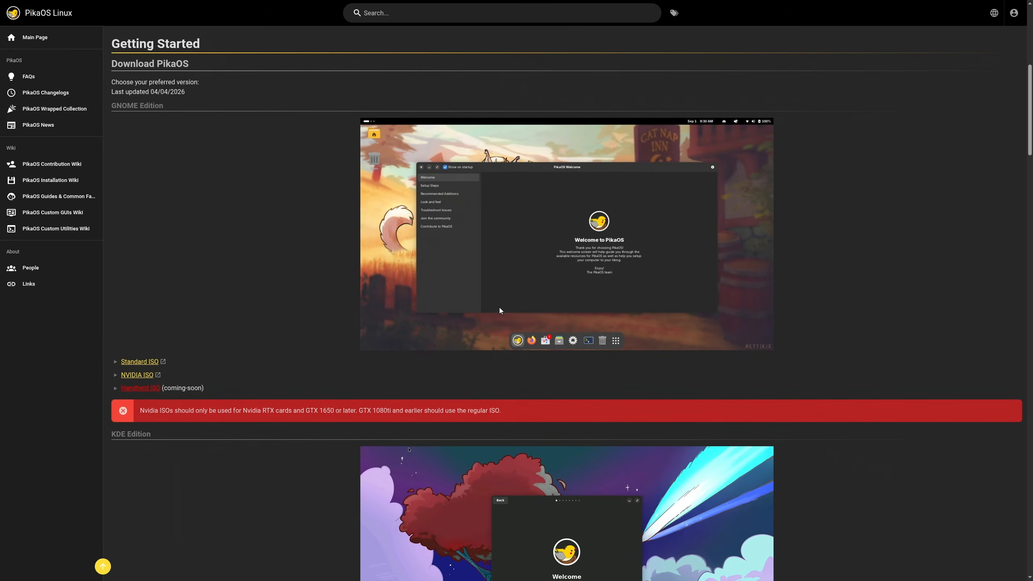
pyautogui.scroll(-20, 555, 262)
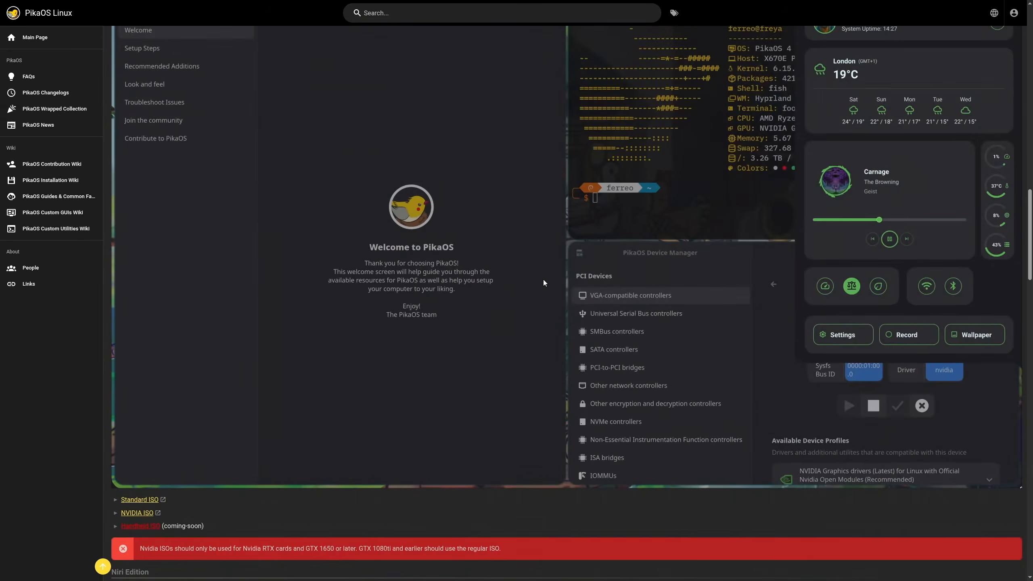
pyautogui.scroll(20, 544, 288)
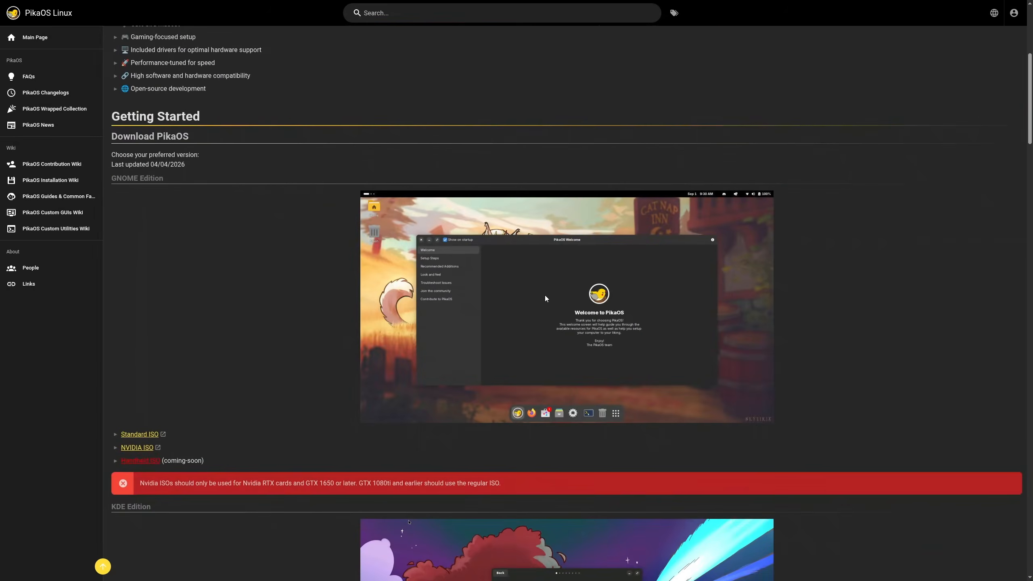
pyautogui.scroll(-7, 544, 295)
pyautogui.scroll(-18, 543, 299)
pyautogui.scroll(8, 543, 304)
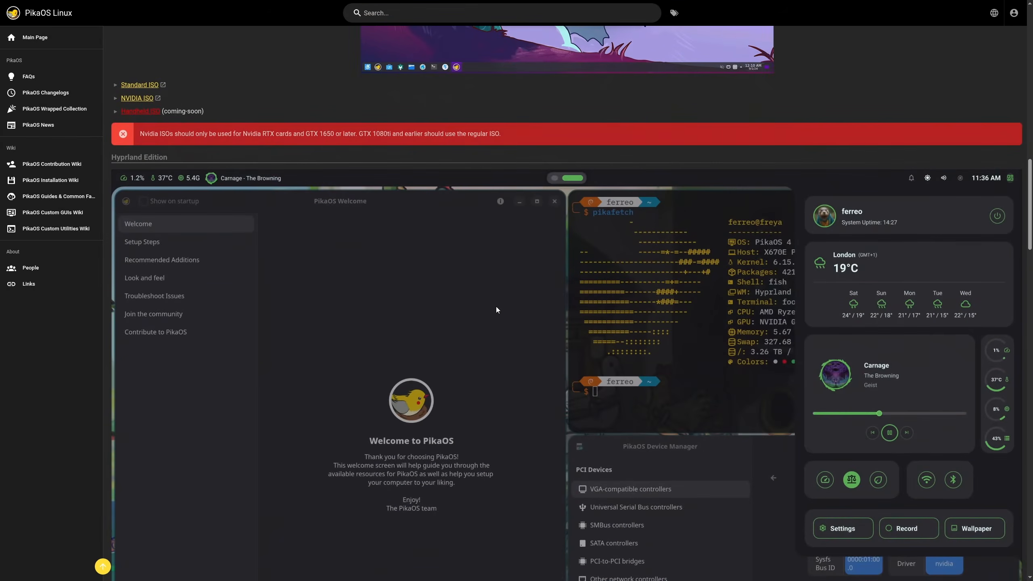
pyautogui.scroll(-12, 250, 406)
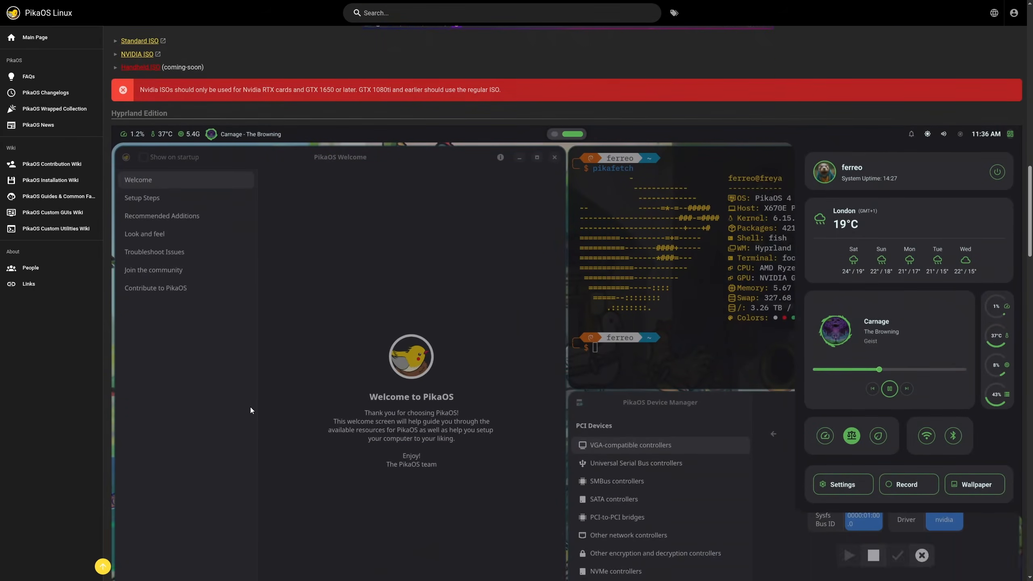
pyautogui.scroll(-12, 447, 531)
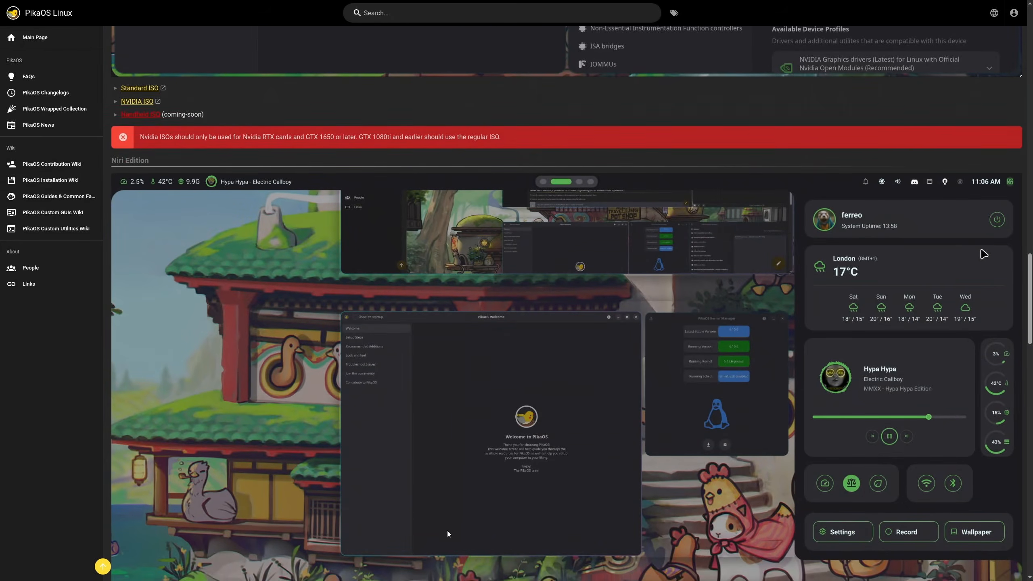
pyautogui.scroll(-8, 274, 326)
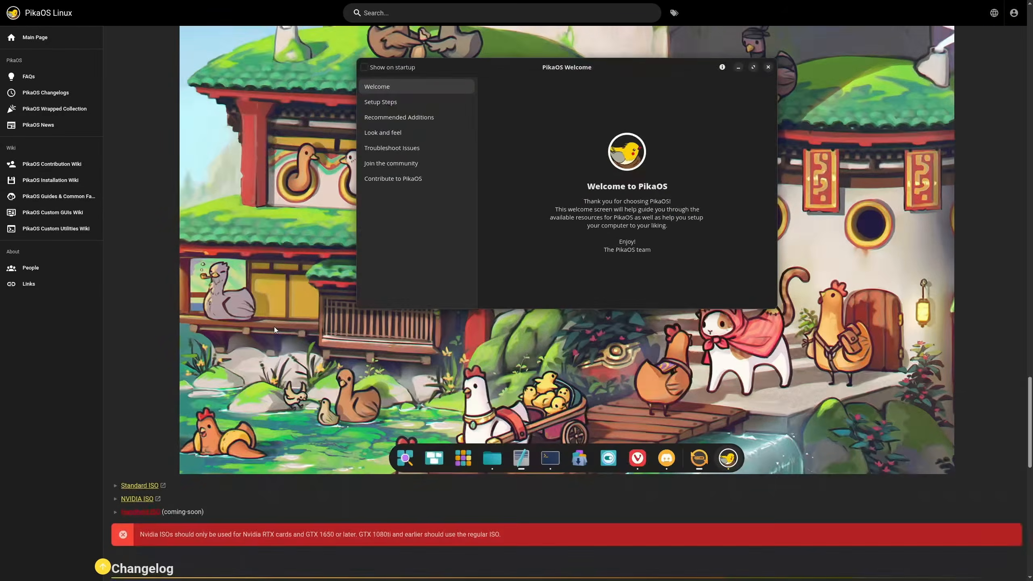
pyautogui.scroll(4, 279, 333)
pyautogui.scroll(20, 279, 333)
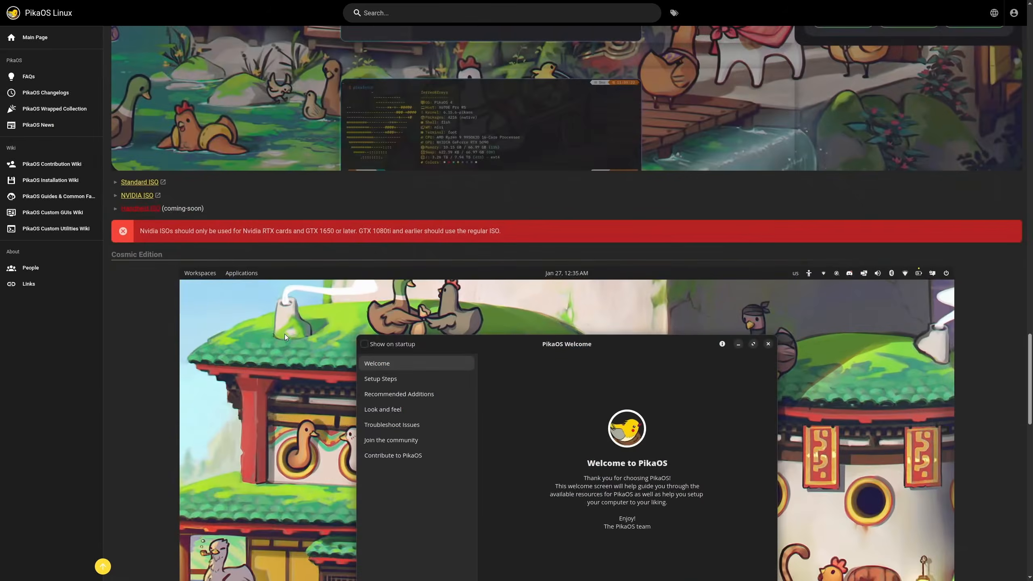
pyautogui.scroll(7, 388, 272)
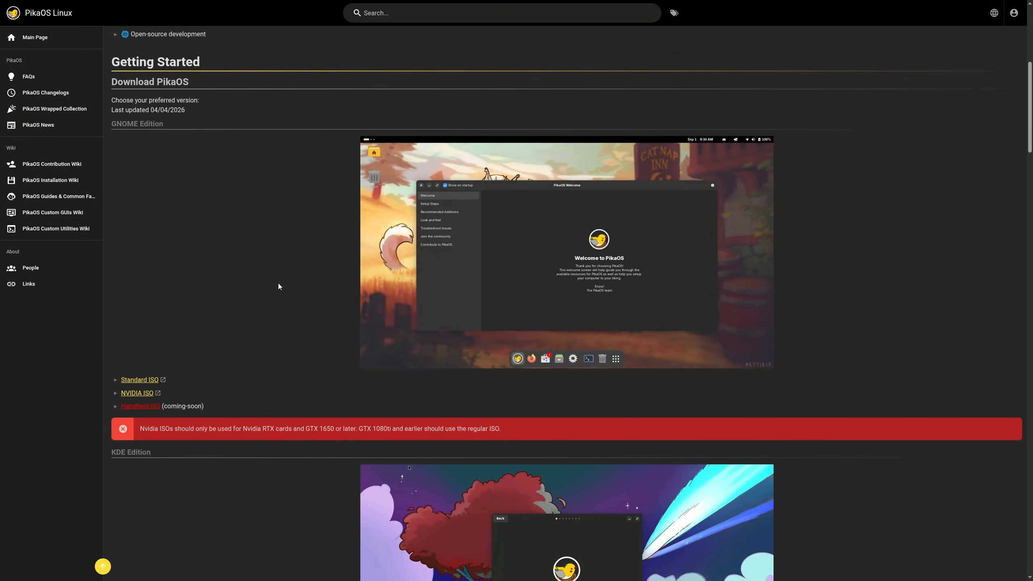
pyautogui.click(145, 380)
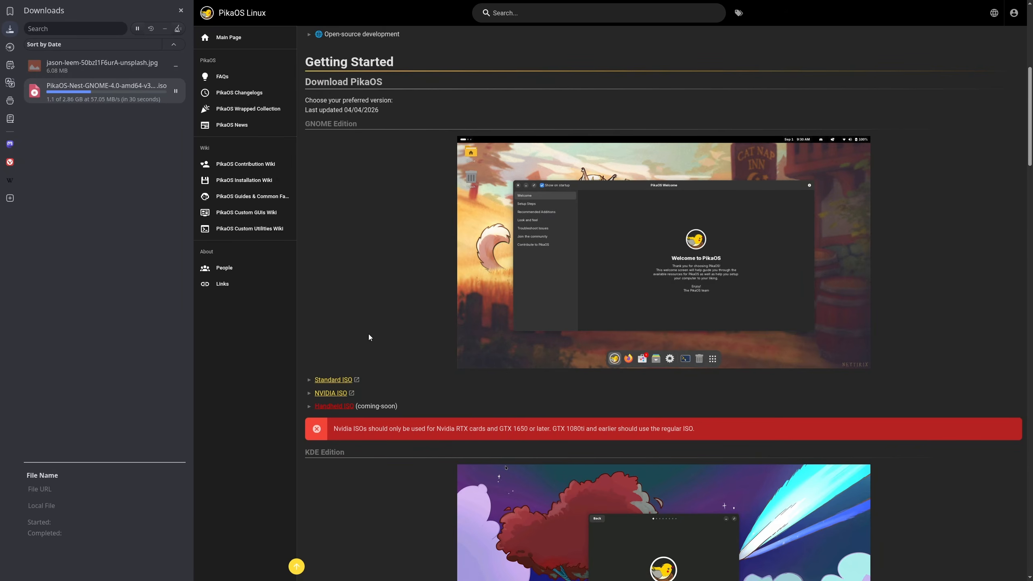
# Step: Remove the old jpg photo entry from the Downloads panel
pyautogui.click(177, 66)
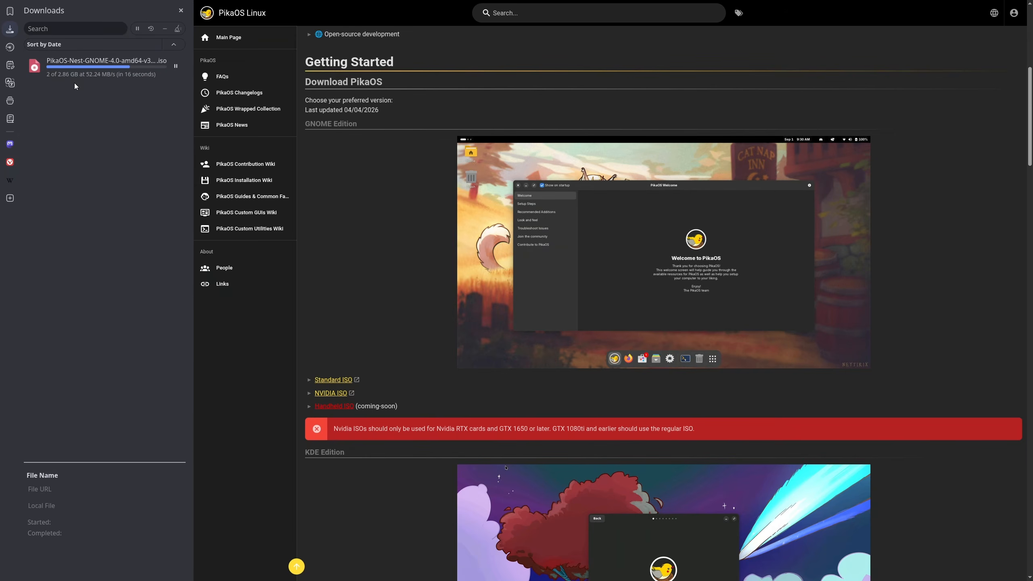
pyautogui.scroll(-5, 380, 279)
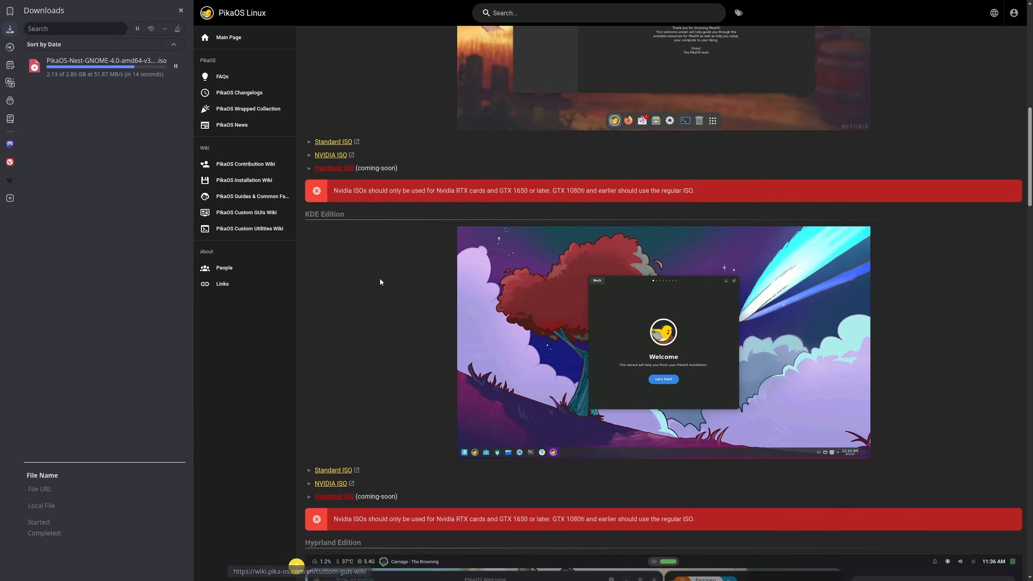
pyautogui.scroll(6, 380, 281)
pyautogui.scroll(2, 383, 277)
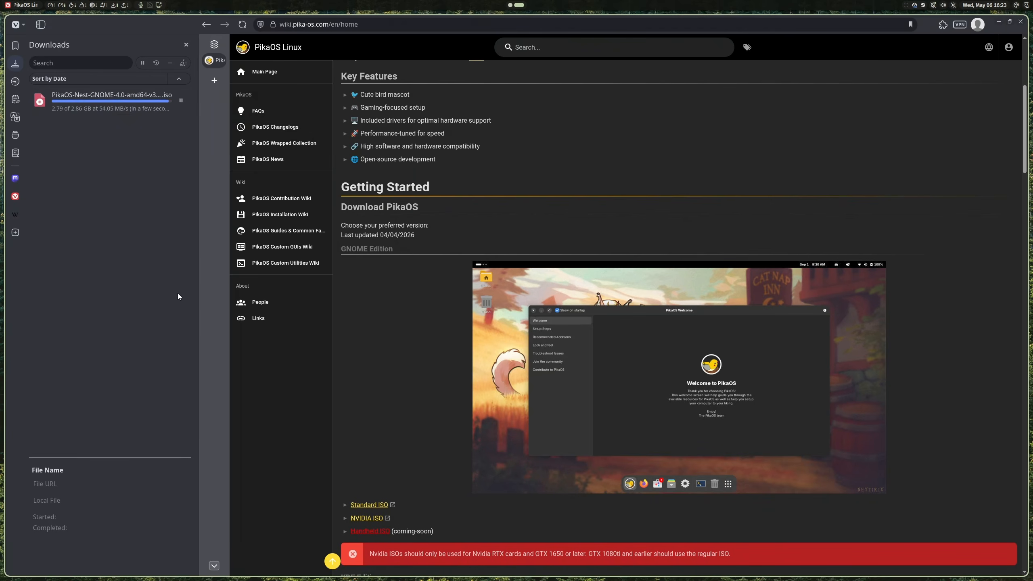
# Step: Go to the Fedora website from the address bar
pyautogui.click(393, 24)
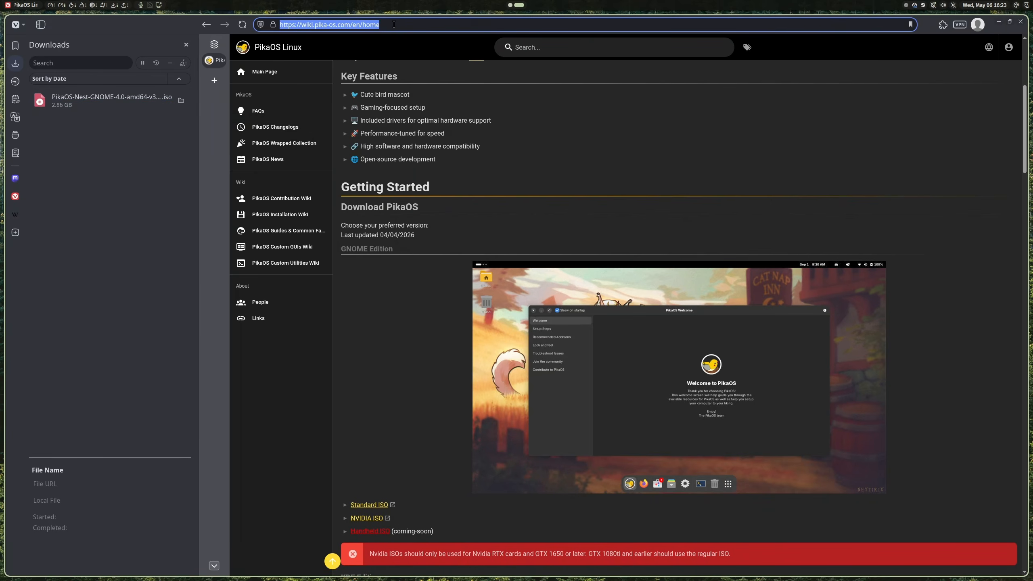
pyautogui.write('fedor')
pyautogui.press('Return')
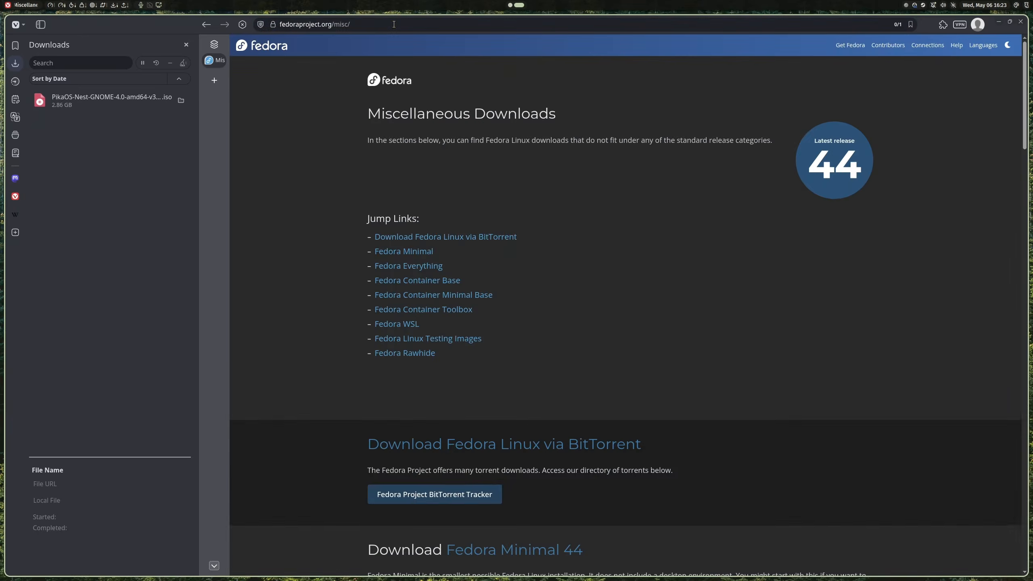
pyautogui.scroll(-10, 350, 44)
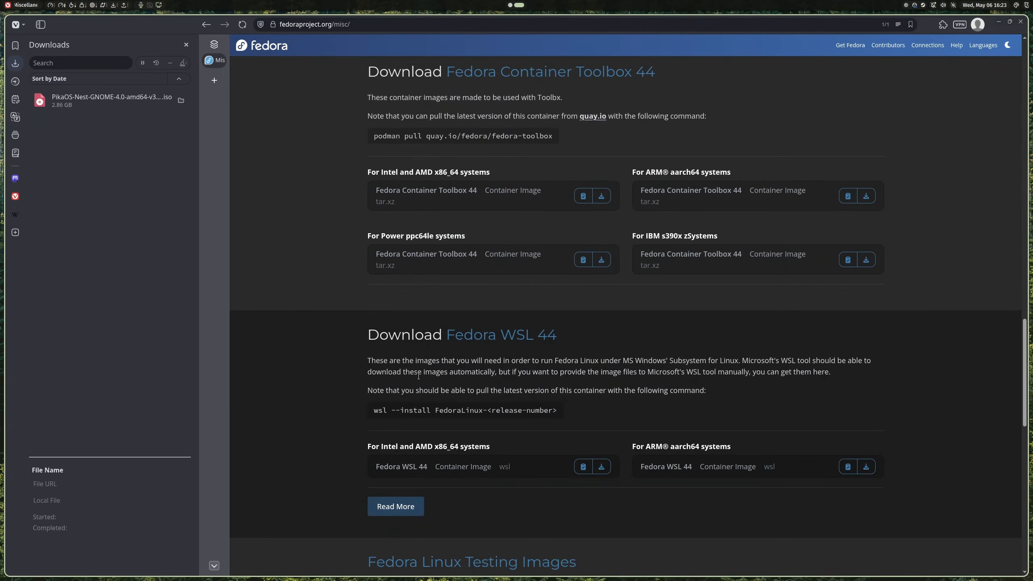
# Step: Search 'fedora media writer' and open the Fedora Workstation download page
pyautogui.click(367, 24)
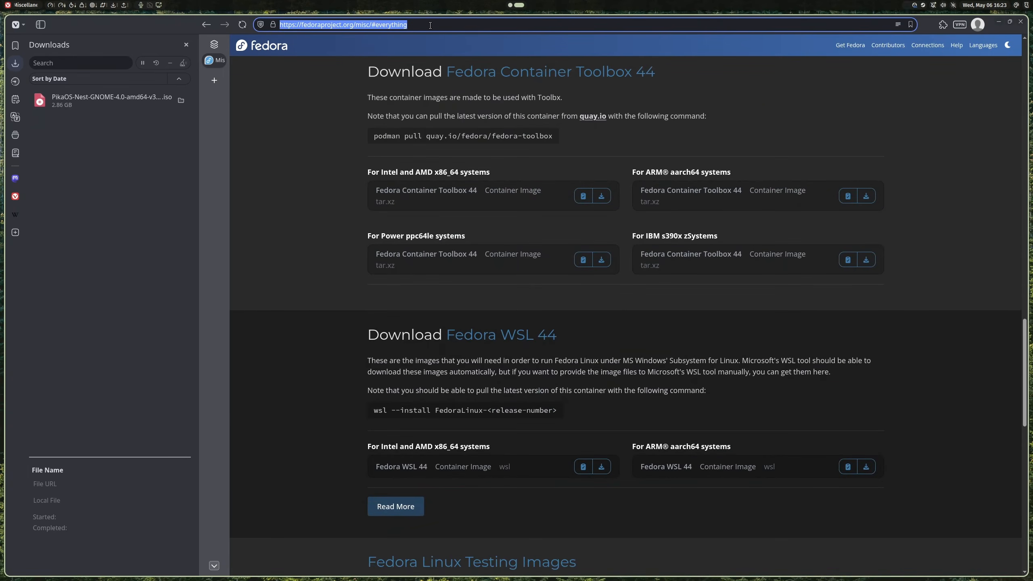
pyautogui.write('fedora media writer')
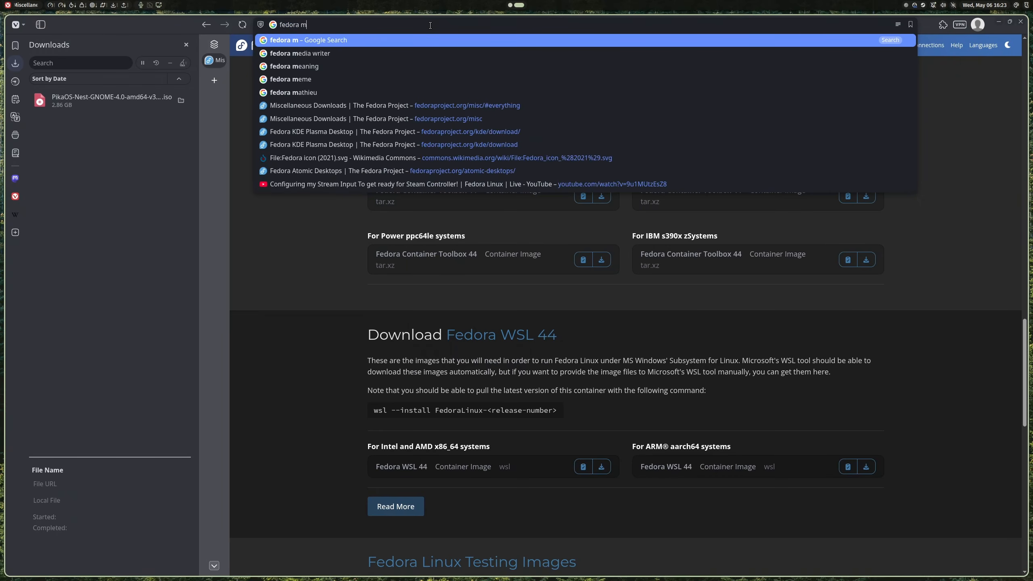
pyautogui.press('Return')
pyautogui.scroll(6, 413, 174)
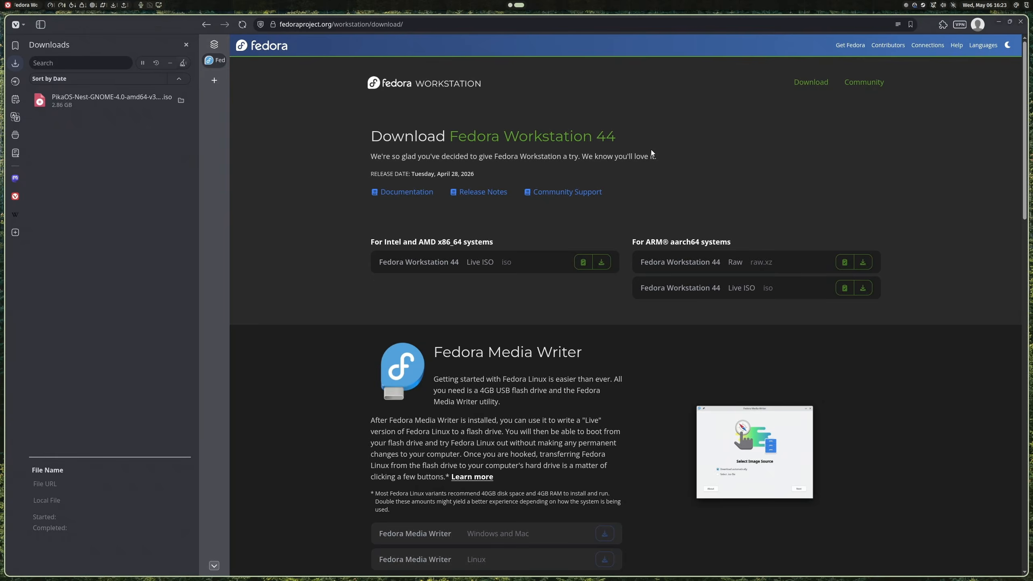
pyautogui.scroll(-3, 610, 171)
pyautogui.scroll(4, 486, 195)
pyautogui.scroll(-6, 496, 369)
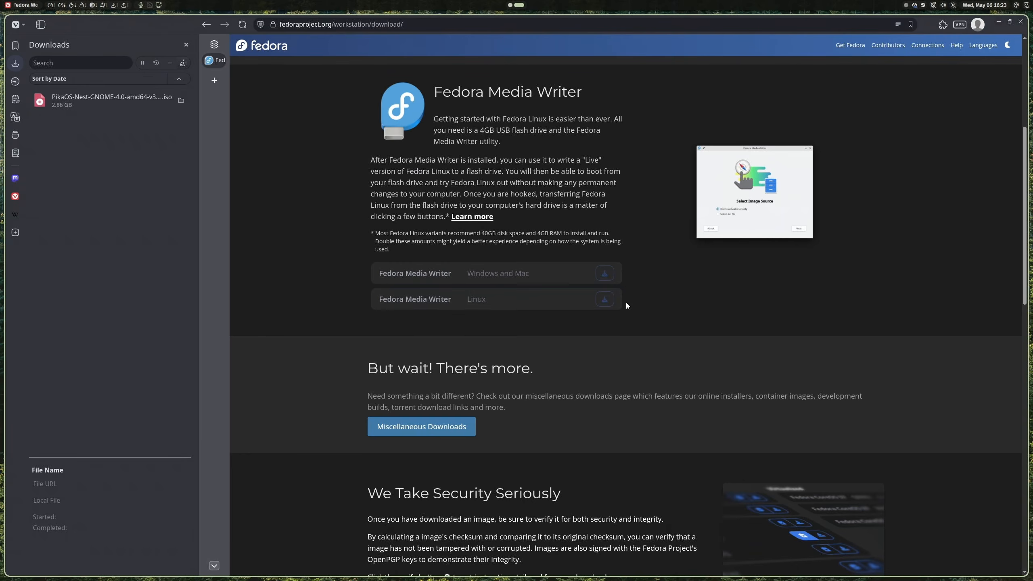
# Step: Close the browser and launch Fedora Media Writer from the launcher
pyautogui.press('super+q')
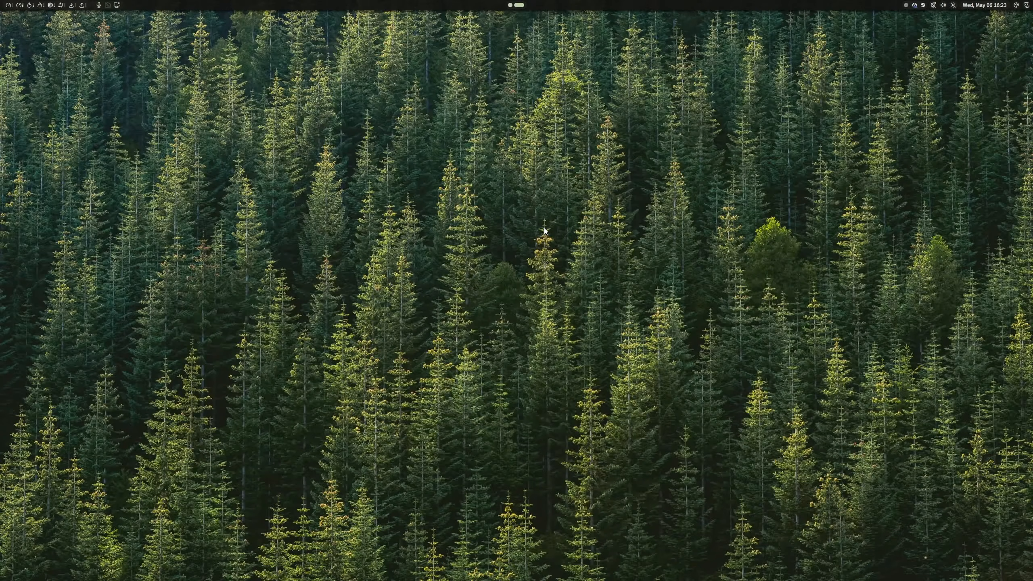
pyautogui.press('super+space')
pyautogui.write('med')
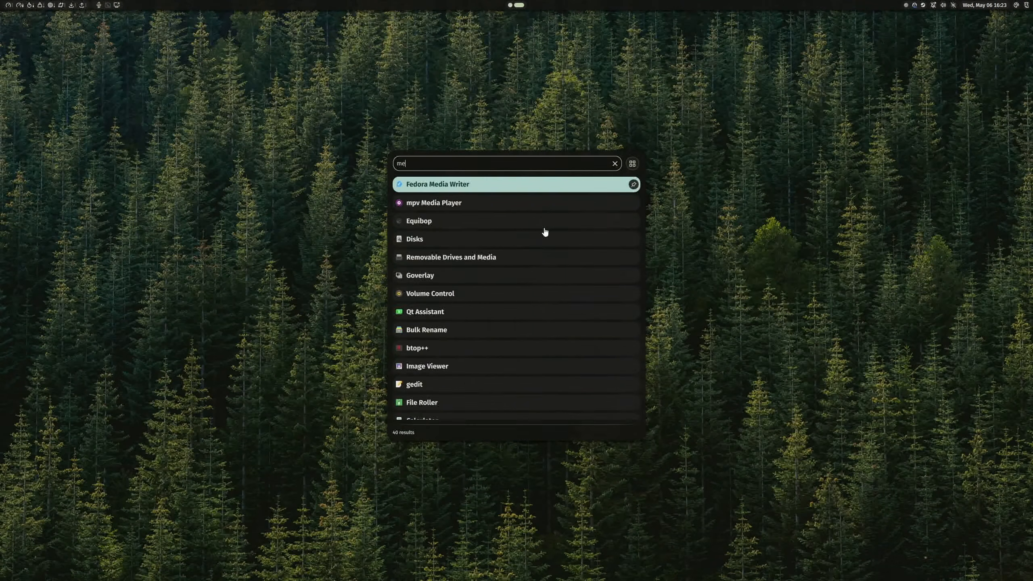
pyautogui.press('Return')
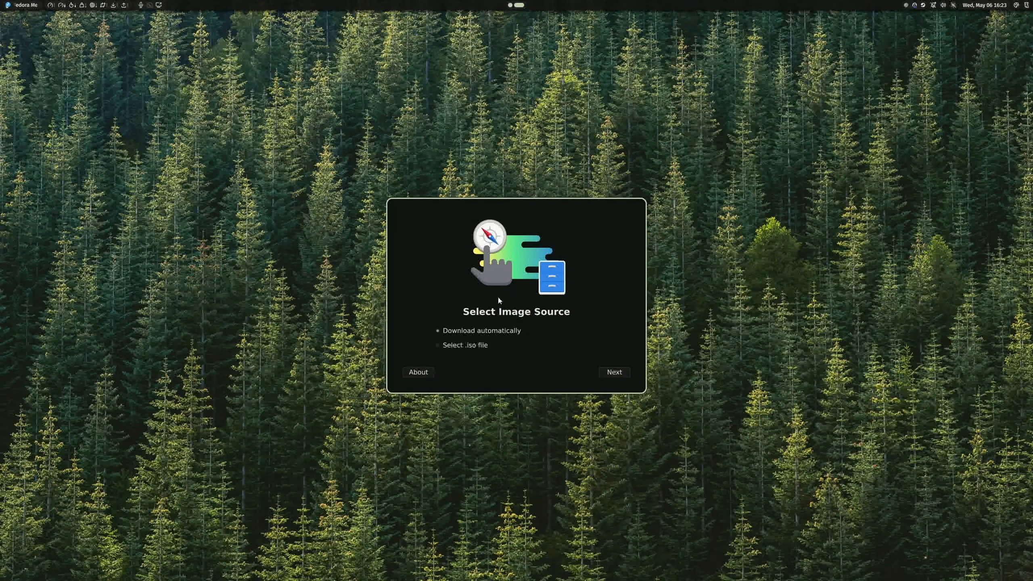
# Step: Pick the downloaded PikaOS ISO as the image, then cancel writing and close Media Writer
pyautogui.click(615, 372)
pyautogui.click(583, 259)
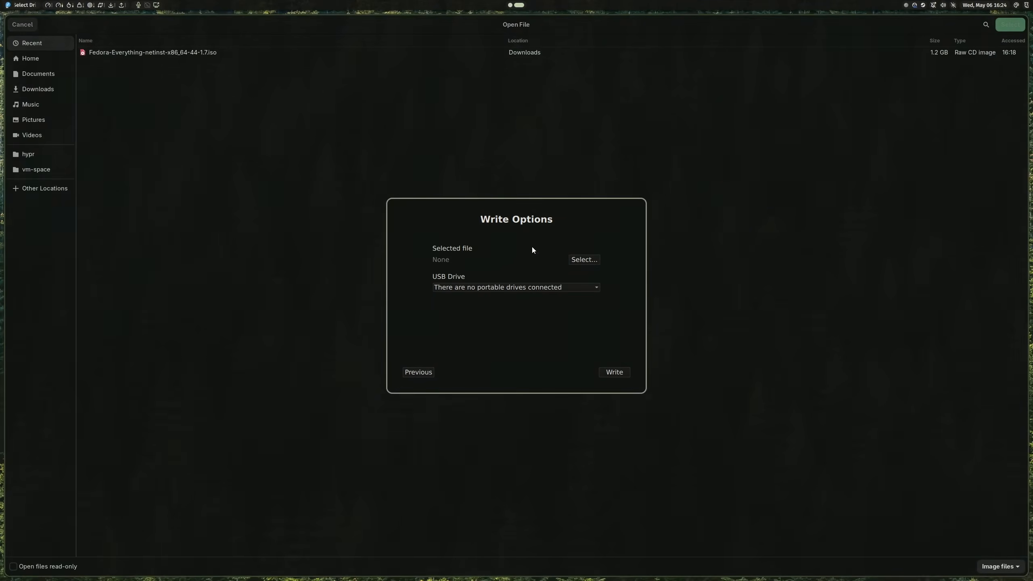
pyautogui.doubleClick(115, 74)
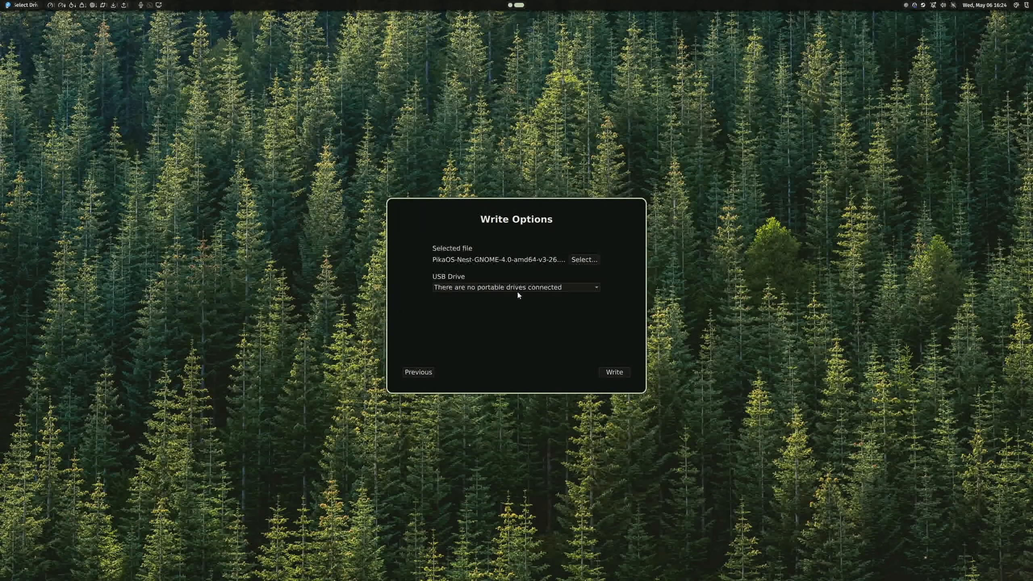
pyautogui.click(622, 373)
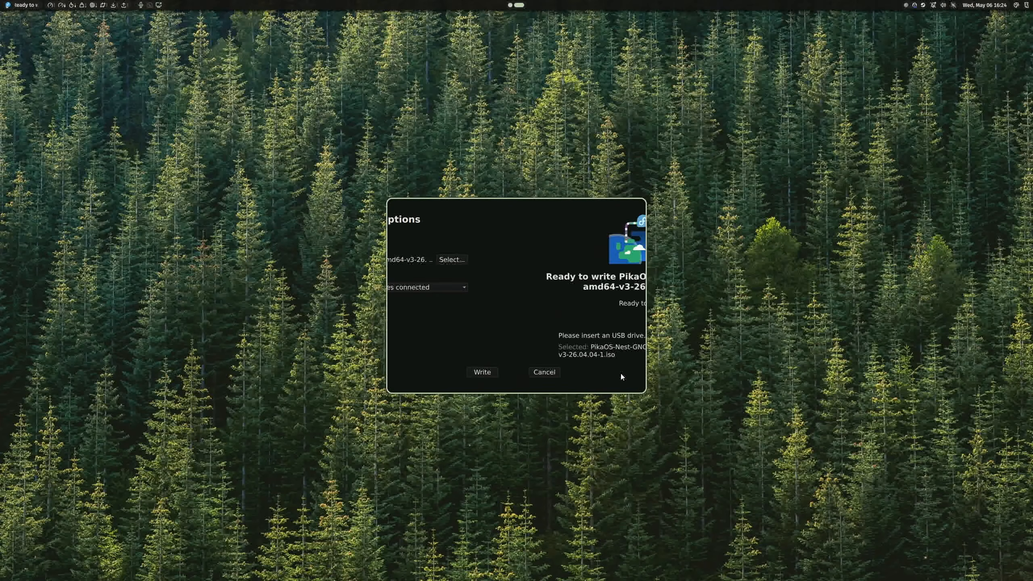
pyautogui.click(429, 370)
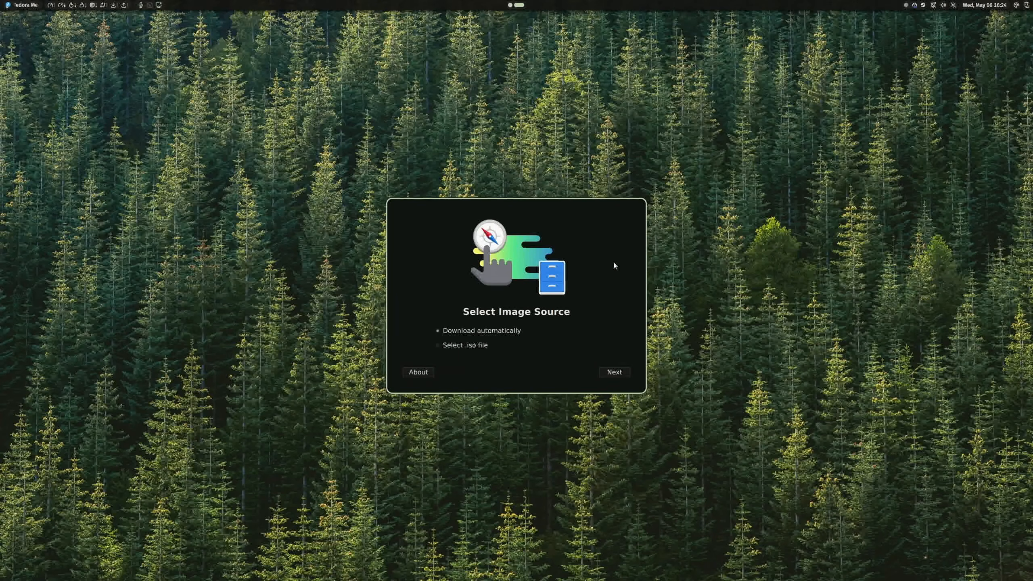
pyautogui.press('super+q')
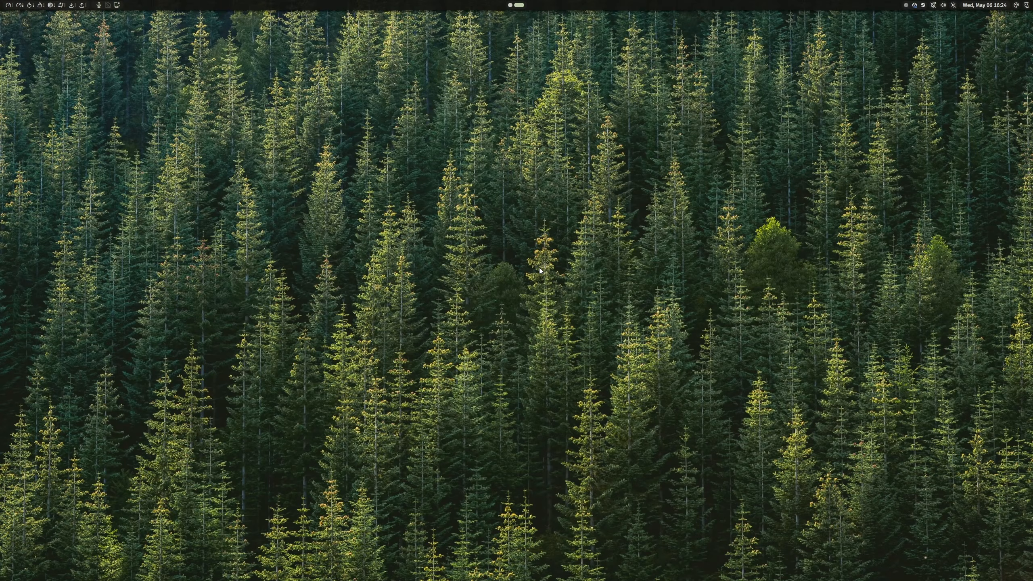
# Step: Open a terminal and run vm-curator
pyautogui.press('super+Return')
pyautogui.write('v,')
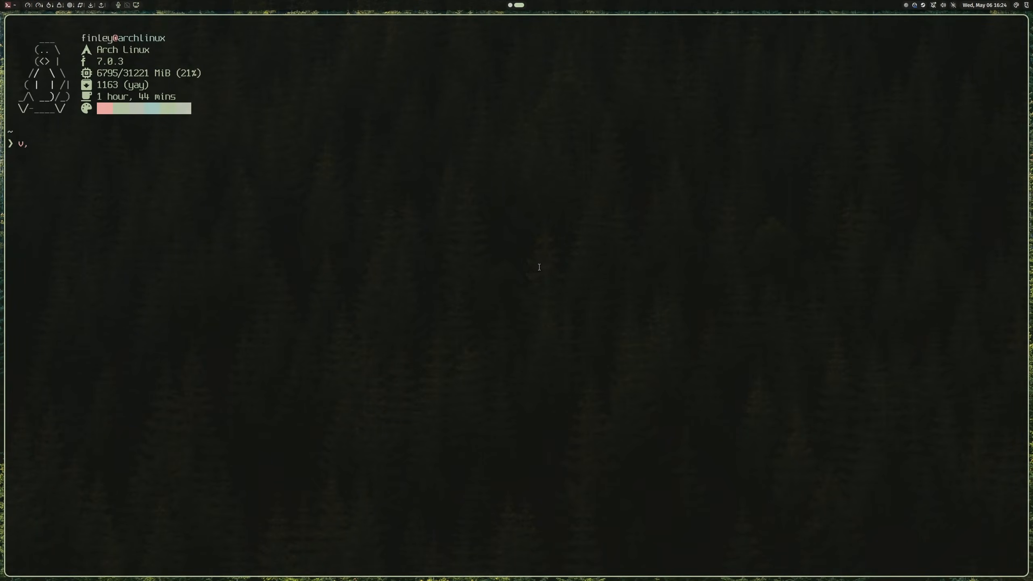
pyautogui.press('BackSpace')
pyautogui.write('m-curator')
pyautogui.press('Return')
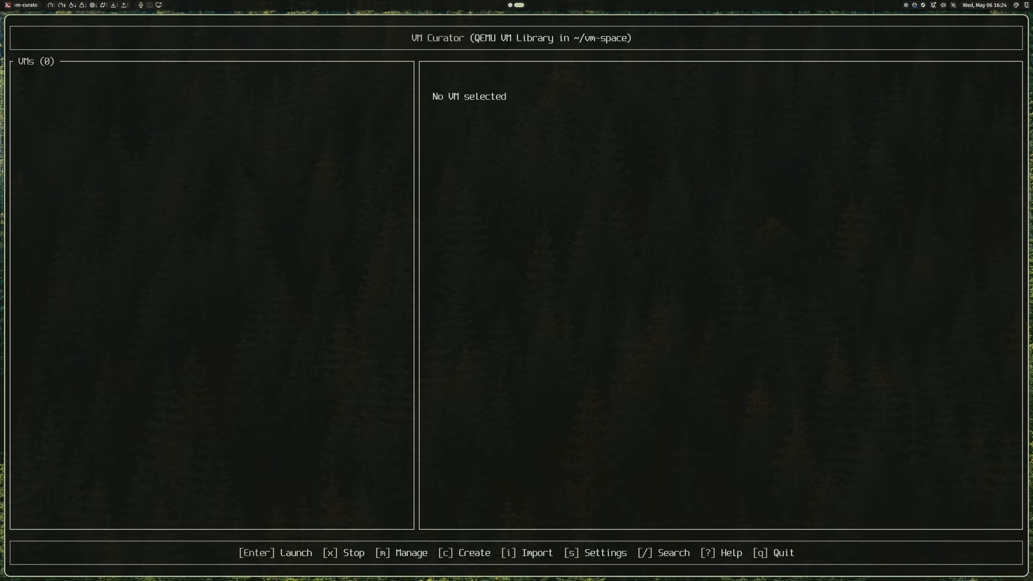
# Step: Start a new Debian GNU/Linux VM using the PikaOS ISO from Downloads as install media
pyautogui.press('c')
pyautogui.press('k')
pyautogui.press('Return')
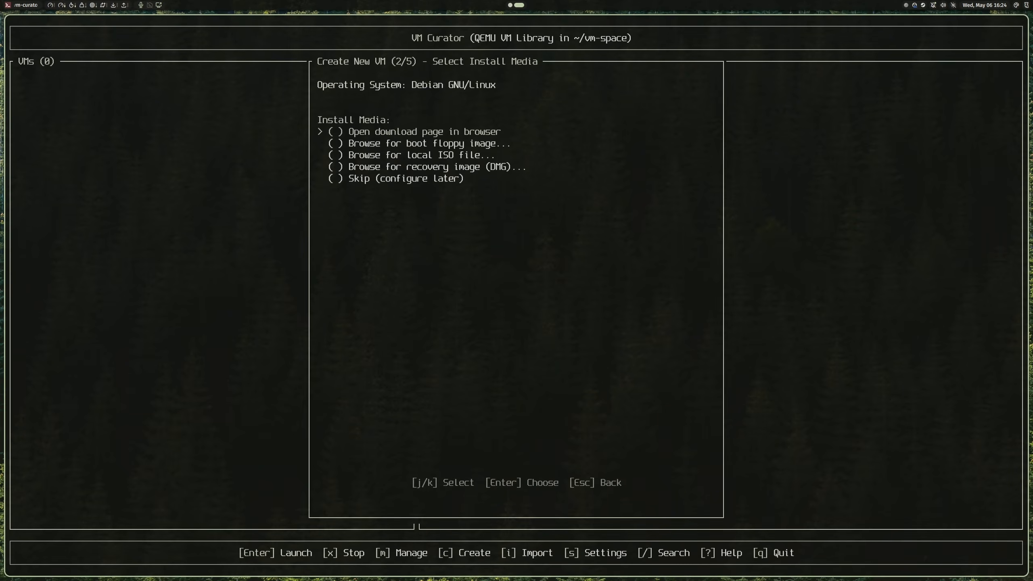
pyautogui.press('j')
pyautogui.press('j')
pyautogui.press('Return')
pyautogui.press('j')
pyautogui.press('j')
pyautogui.press('j')
pyautogui.press('j')
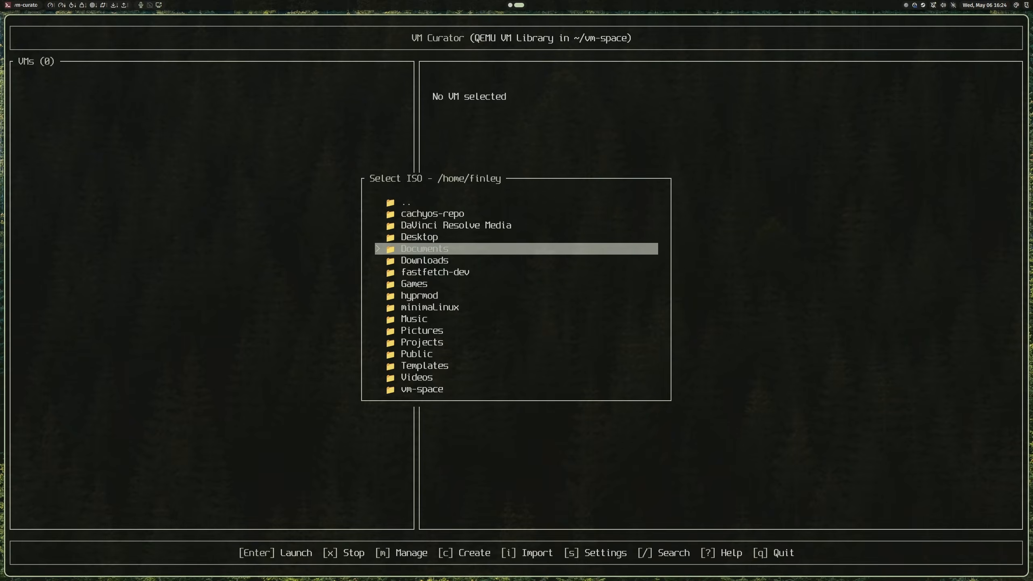
pyautogui.press('j')
pyautogui.press('Return')
pyautogui.press('j')
pyautogui.press('j')
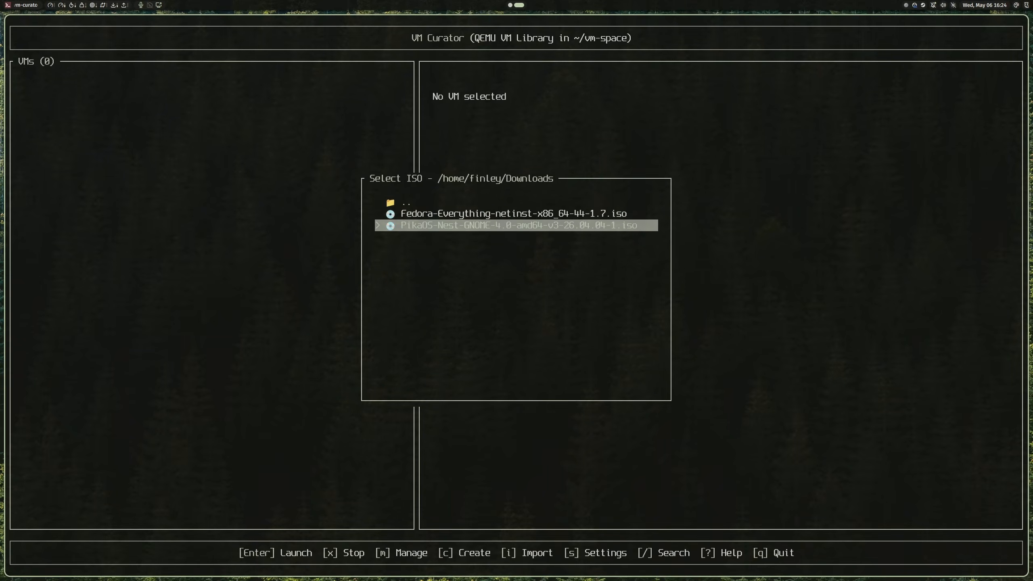
pyautogui.press('Return')
# Step: Set the VM to 6 CPU cores, 12032 MB memory and sdl display
pyautogui.press('j')
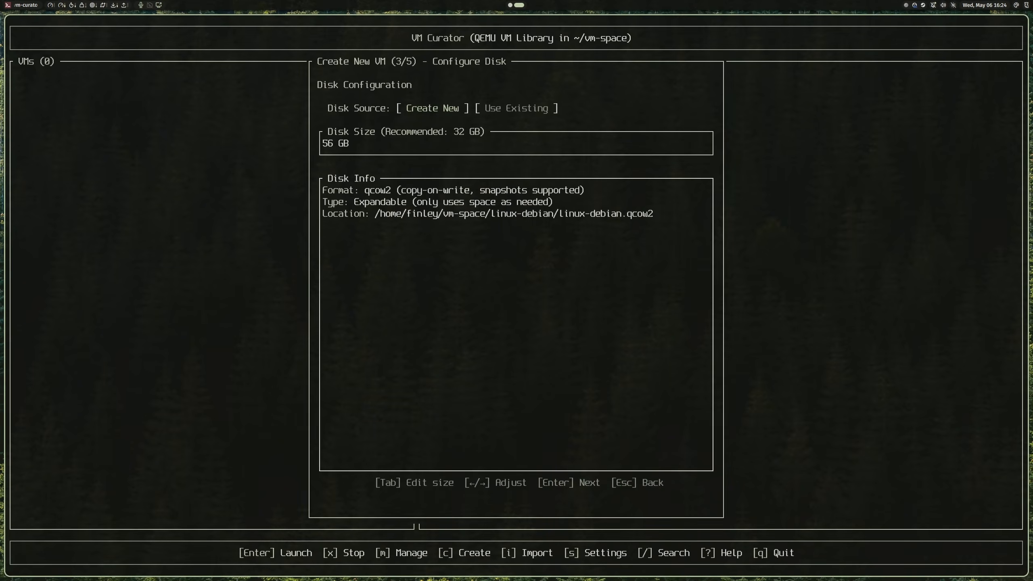
pyautogui.press('Return')
pyautogui.press('j')
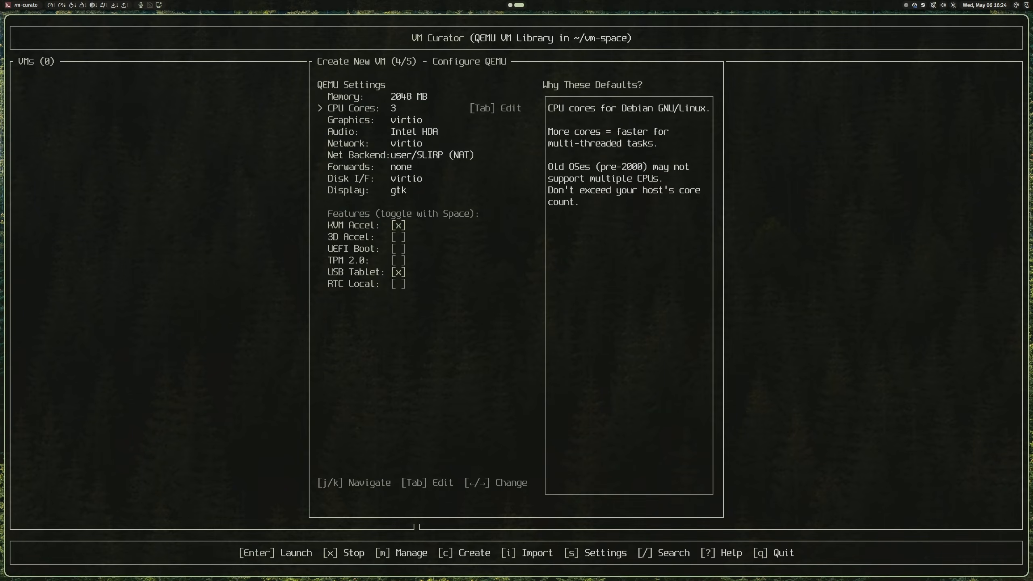
pyautogui.press('Right')
pyautogui.press('Right')
pyautogui.press('Right')
pyautogui.press('k')
pyautogui.press('Right')
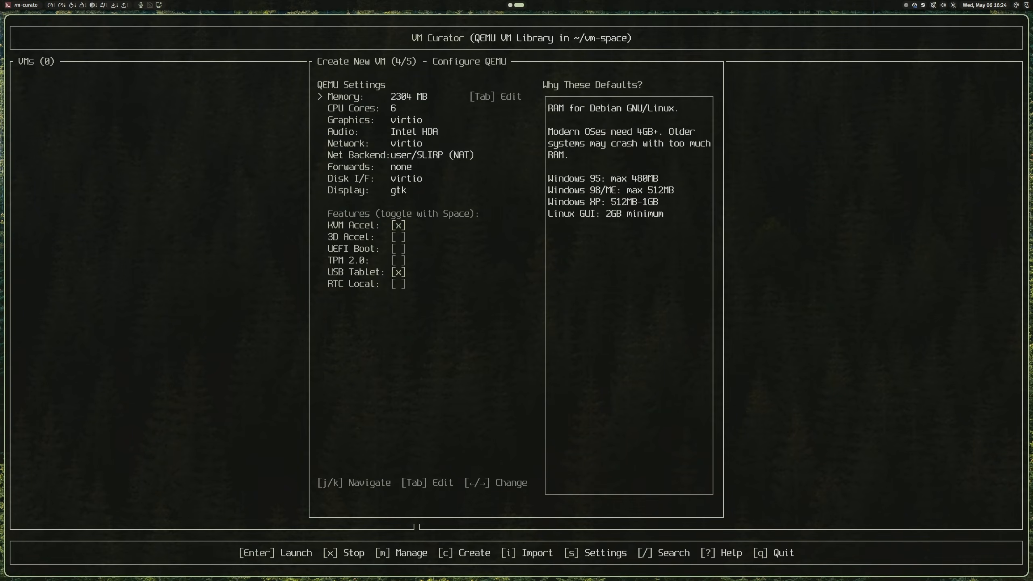
pyautogui.press('Right')
pyautogui.press('Right')
pyautogui.press('Right')
pyautogui.press('Right')
pyautogui.press('Right')
pyautogui.press('Right')
pyautogui.press('Right')
pyautogui.press('Right')
pyautogui.press('Right')
pyautogui.press('Right')
pyautogui.press('Right')
pyautogui.press('Right')
pyautogui.press('Right')
pyautogui.press('Right')
pyautogui.press('Right')
pyautogui.press('Right')
pyautogui.press('Right')
pyautogui.press('Right')
pyautogui.press('Right')
pyautogui.press('Right')
pyautogui.press('Left')
pyautogui.press('j')
pyautogui.press('j')
pyautogui.press('j')
pyautogui.press('j')
pyautogui.press('j')
pyautogui.press('j')
pyautogui.press('j')
pyautogui.press('j')
pyautogui.press('Right')
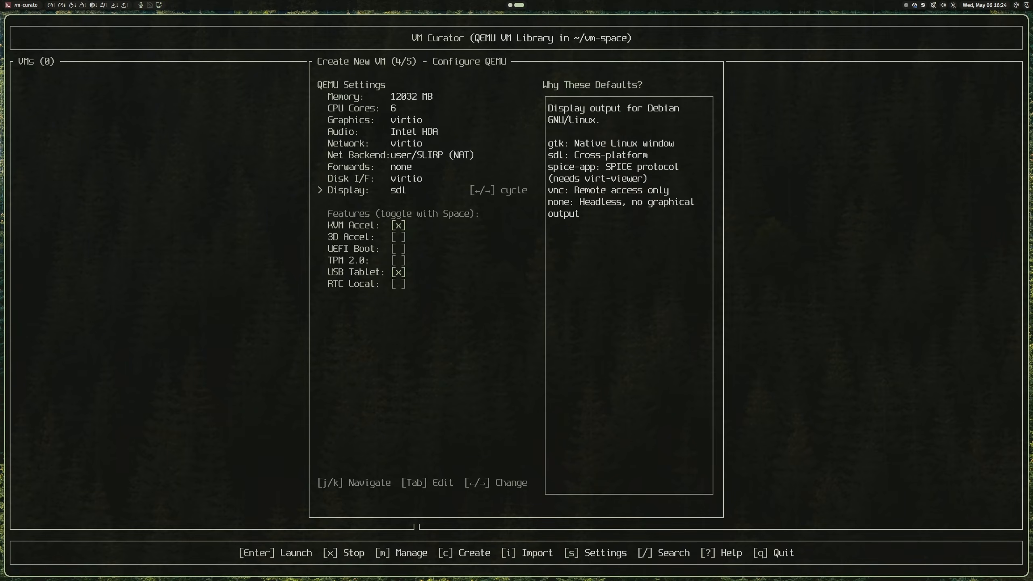
# Step: Enable 3D acceleration and UEFI boot in the VM feature toggles
pyautogui.press('j')
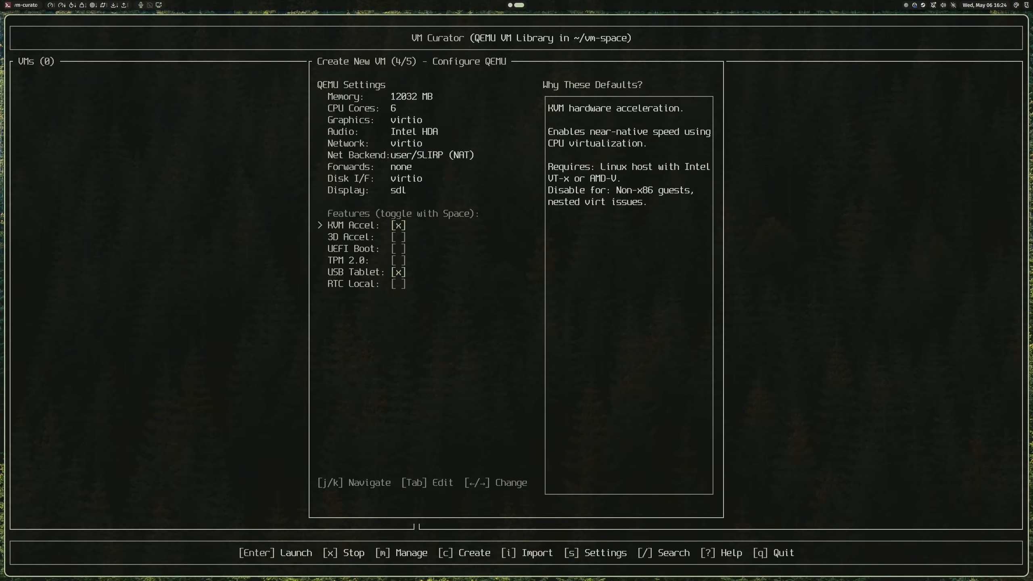
pyautogui.press('j')
pyautogui.press('space')
pyautogui.press('j')
pyautogui.press('space')
pyautogui.press('j')
pyautogui.press('j')
pyautogui.press('j')
pyautogui.press('space')
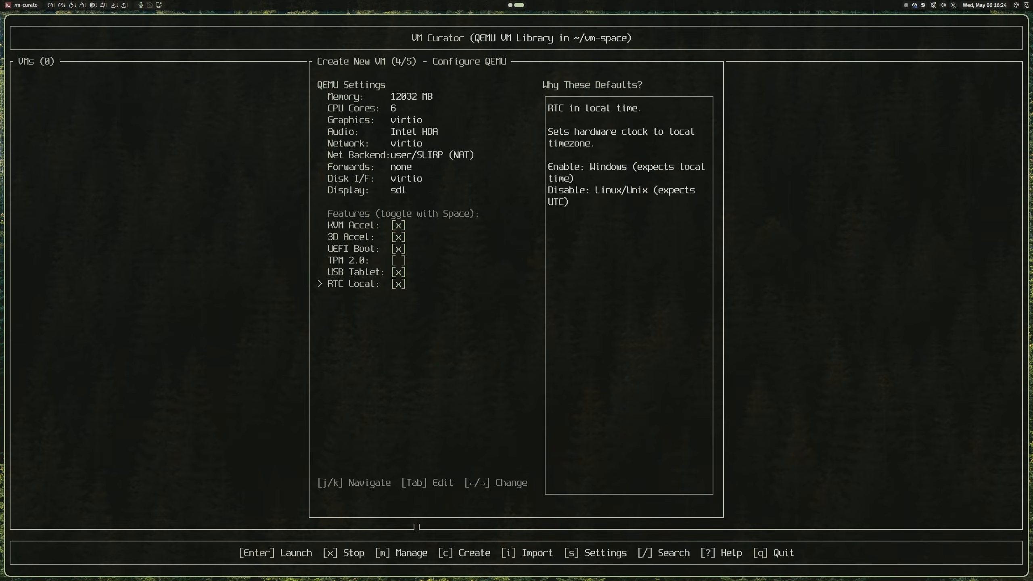
# Step: Create and launch the VM, showing it full screen
pyautogui.press('Return')
pyautogui.press('Return')
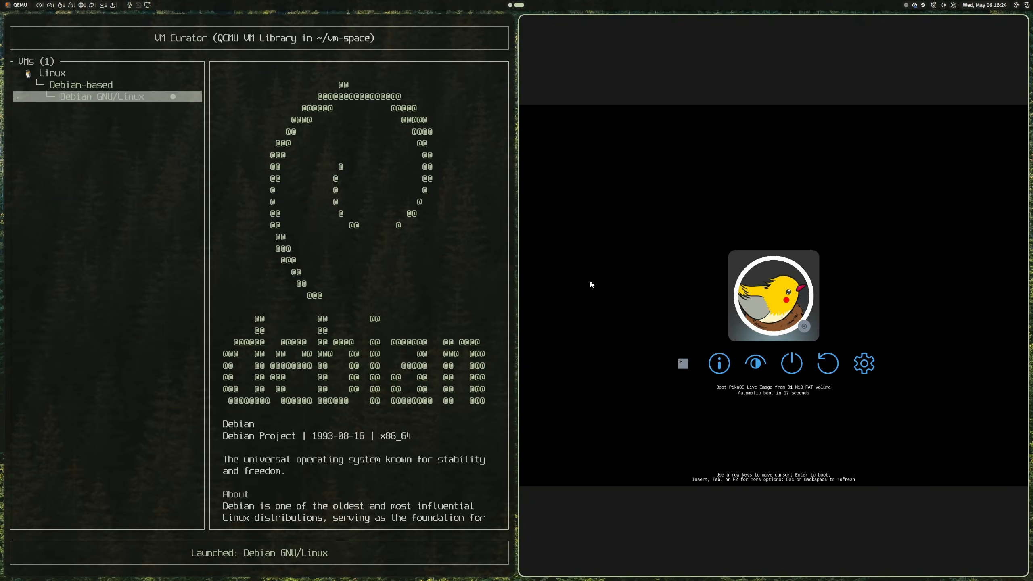
pyautogui.click(594, 255)
pyautogui.hotkey('ctrl', 'alt', 'f')
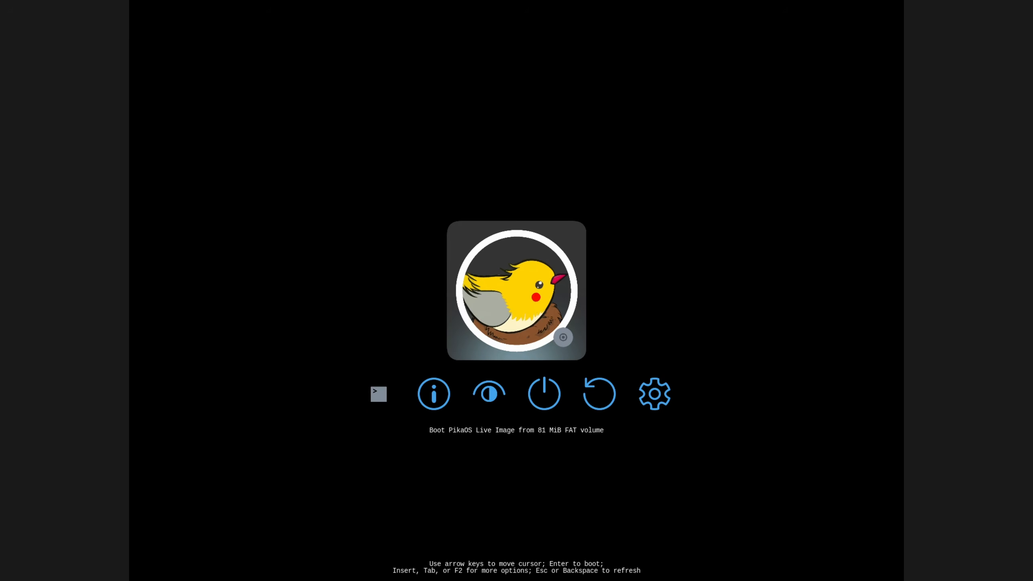
# Step: Boot the PikaOS live image, start the installer with English (US), and accept the EULA
pyautogui.press('Return')
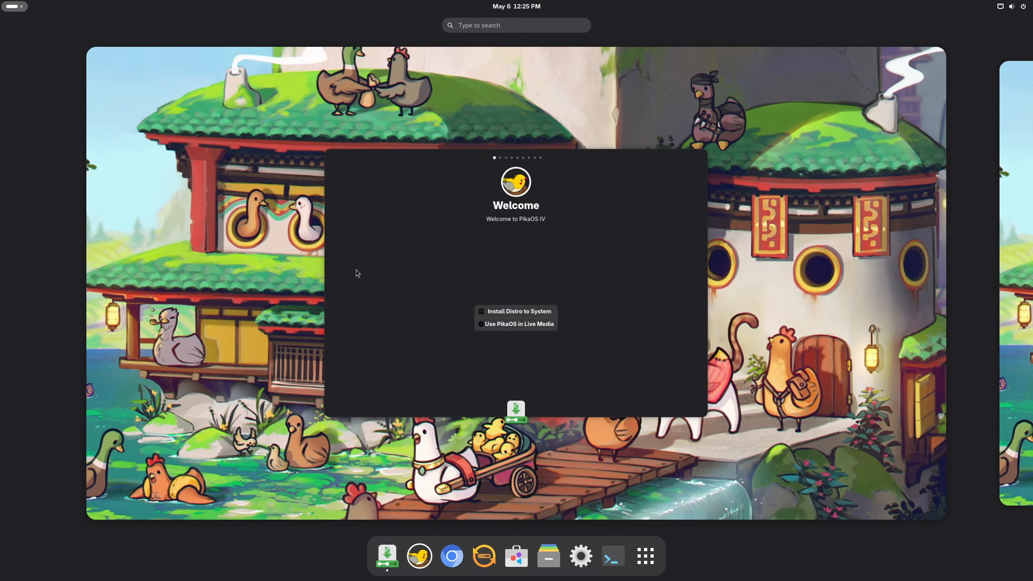
pyautogui.click(243, 296)
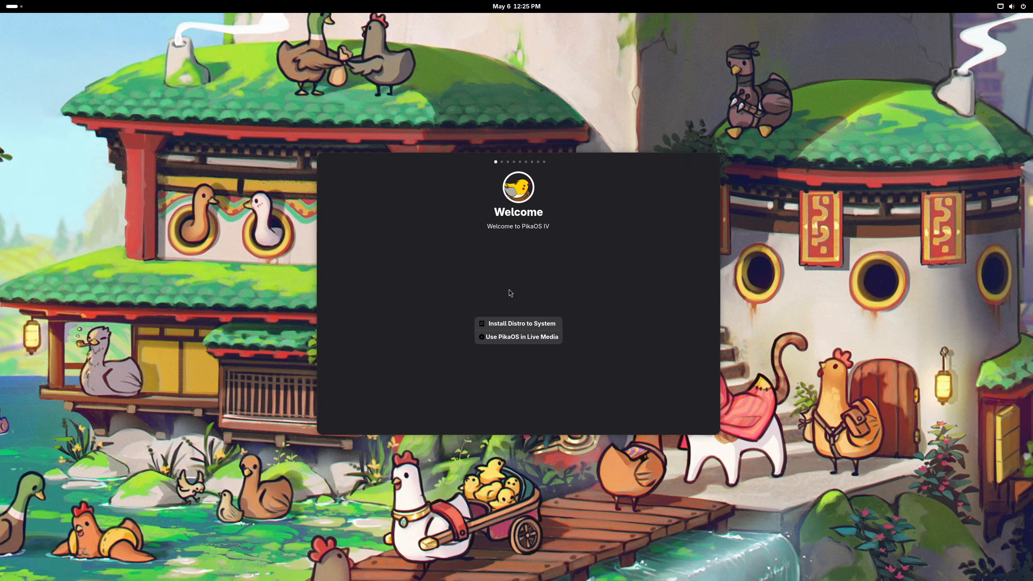
pyautogui.click(511, 323)
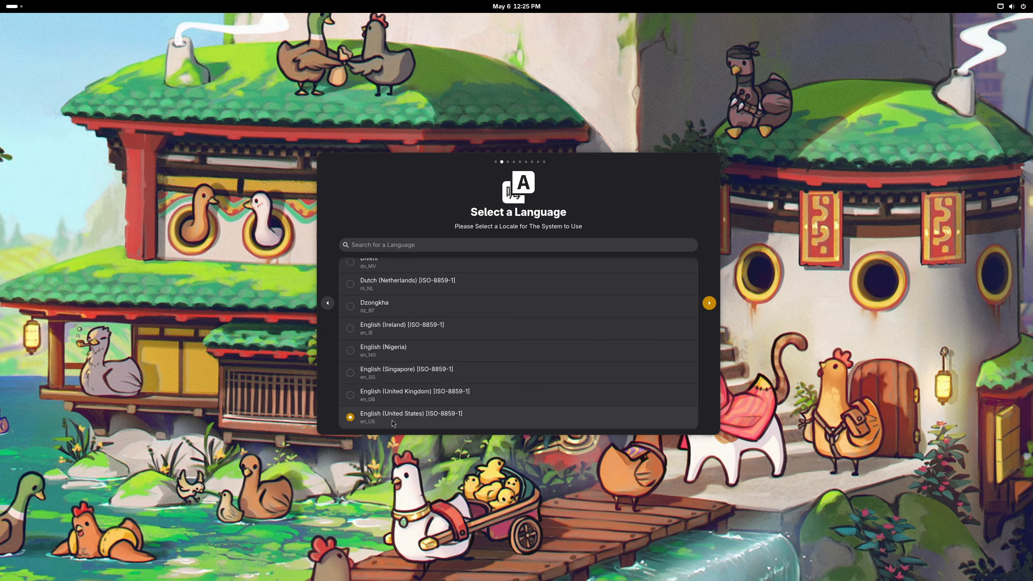
pyautogui.click(710, 303)
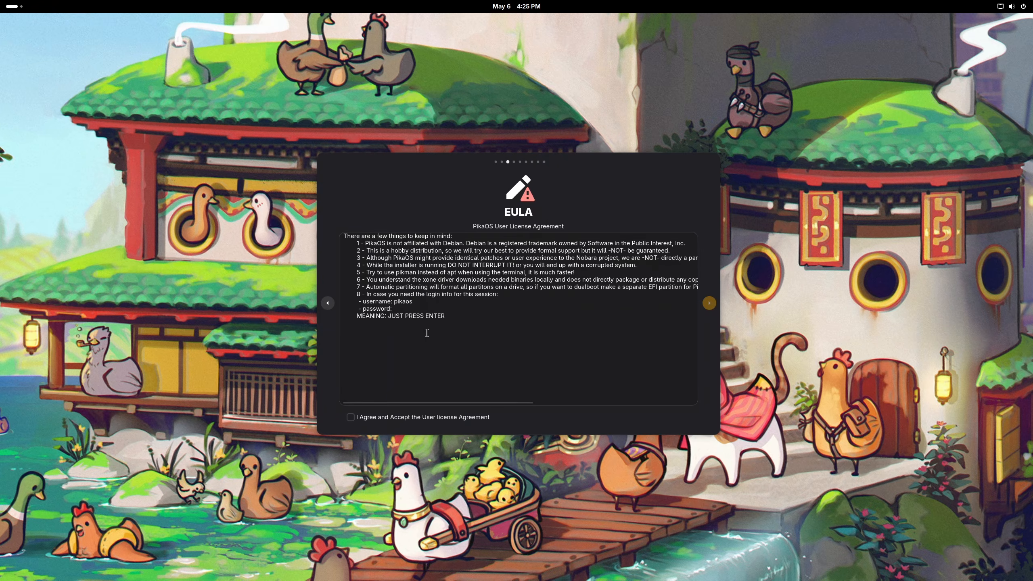
pyautogui.click(350, 417)
pyautogui.click(709, 304)
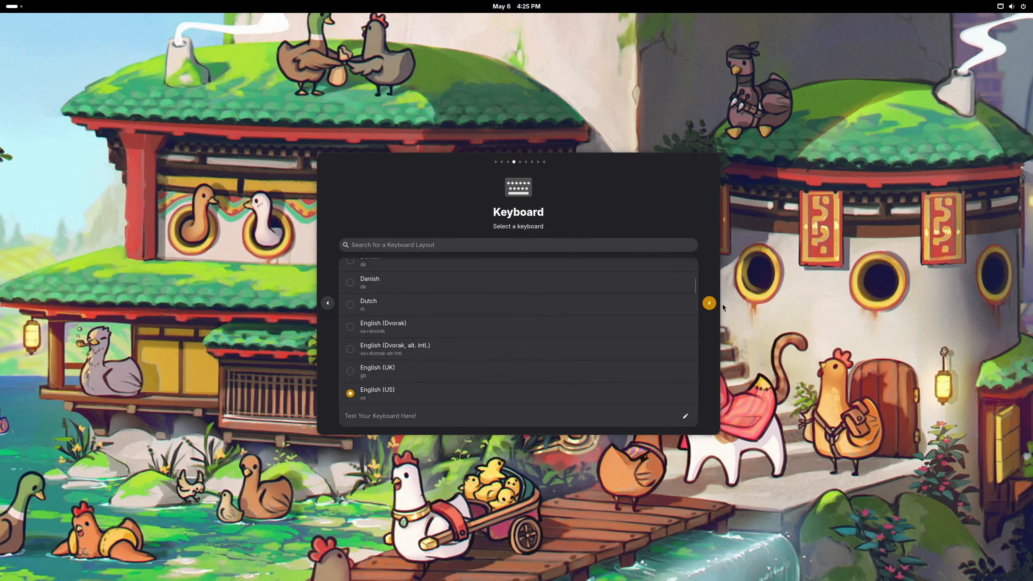
# Step: Keep the English (US) keyboard and set the time zone to America/Montreal
pyautogui.click(709, 304)
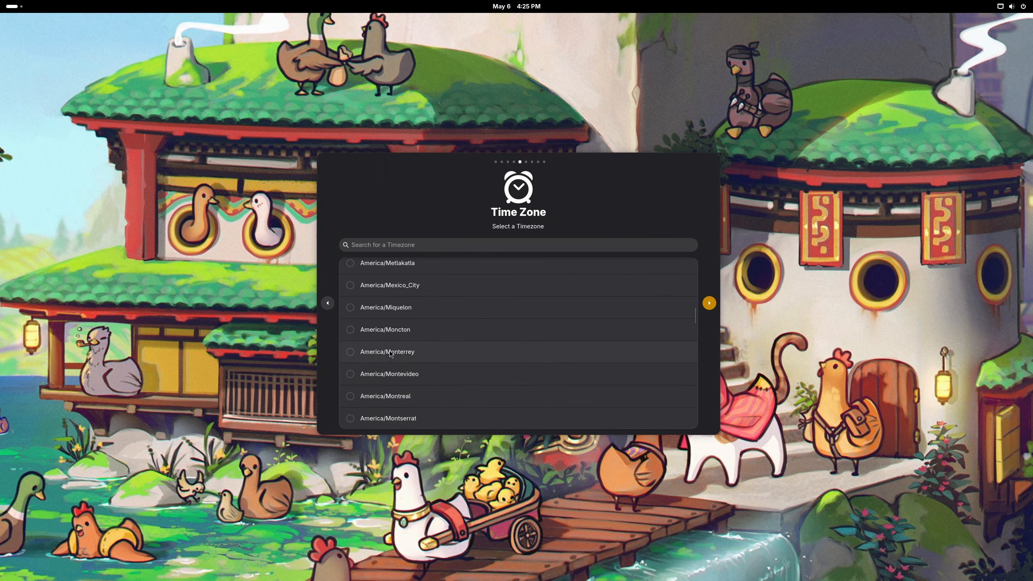
pyautogui.scroll(-3, 390, 352)
pyautogui.scroll(1, 391, 354)
pyautogui.click(390, 352)
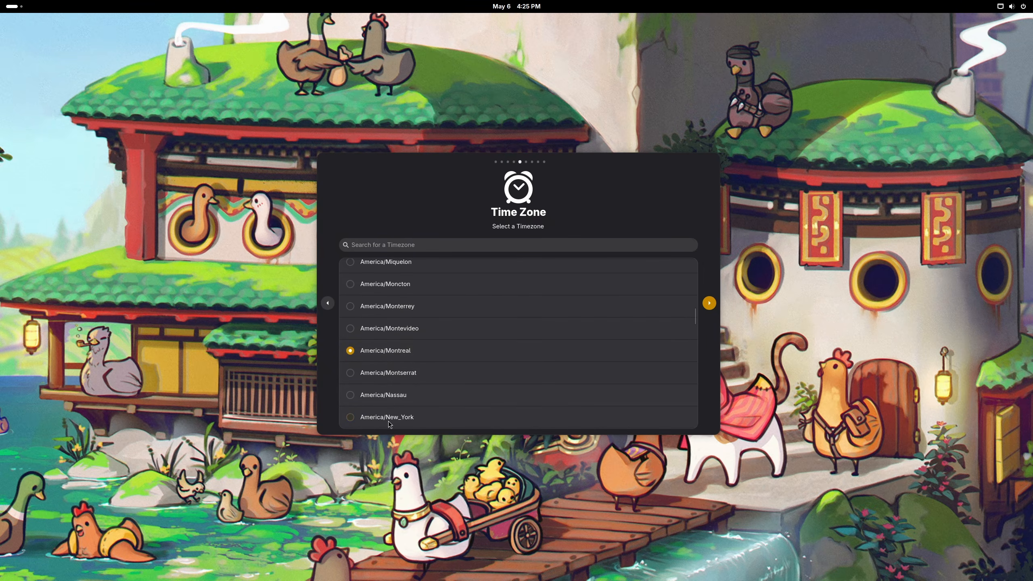
pyautogui.click(709, 303)
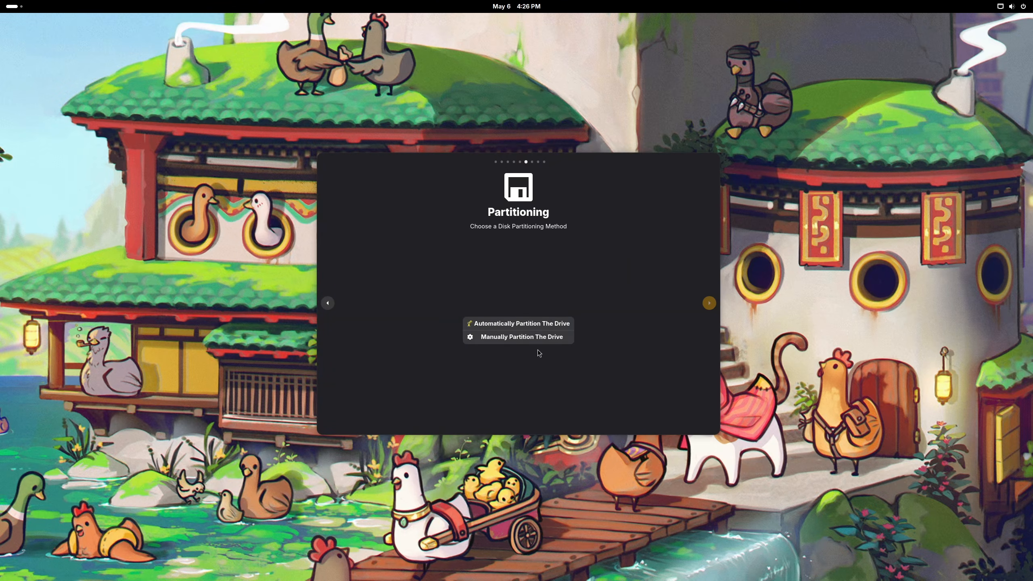
# Step: Choose automatic partitioning on the vda 51.54 GB disk
pyautogui.click(521, 324)
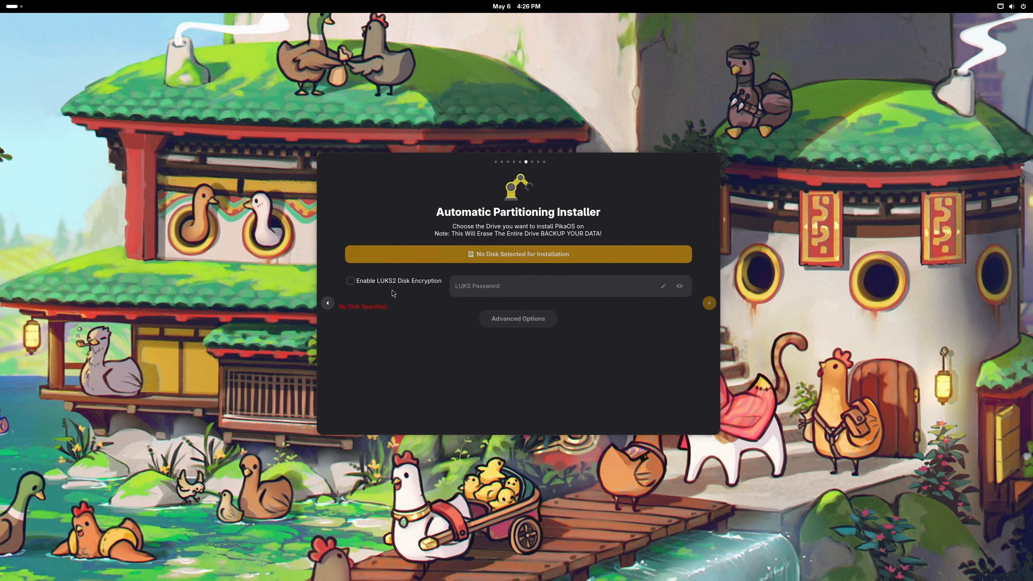
pyautogui.click(434, 250)
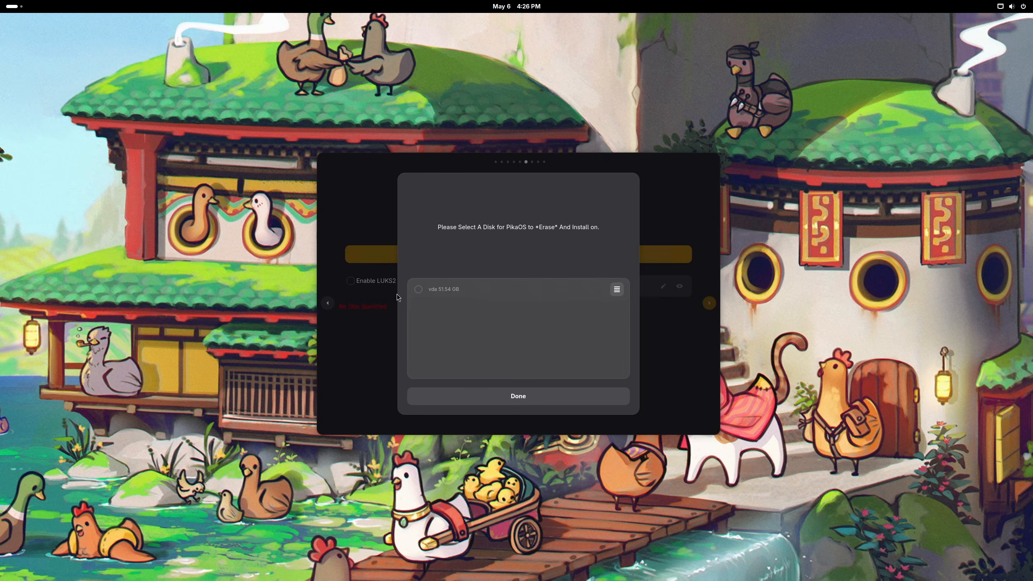
pyautogui.click(417, 290)
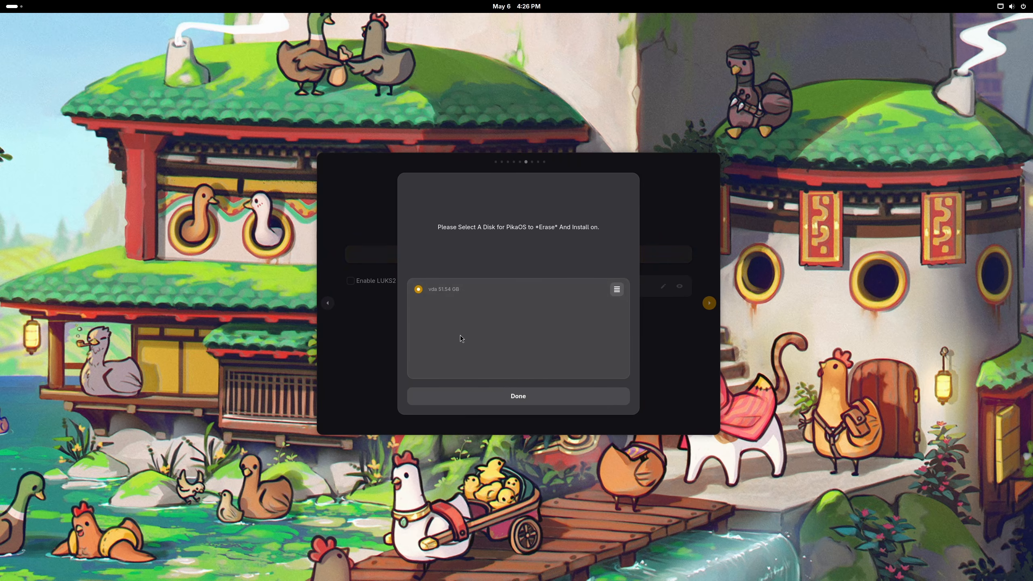
pyautogui.click(493, 397)
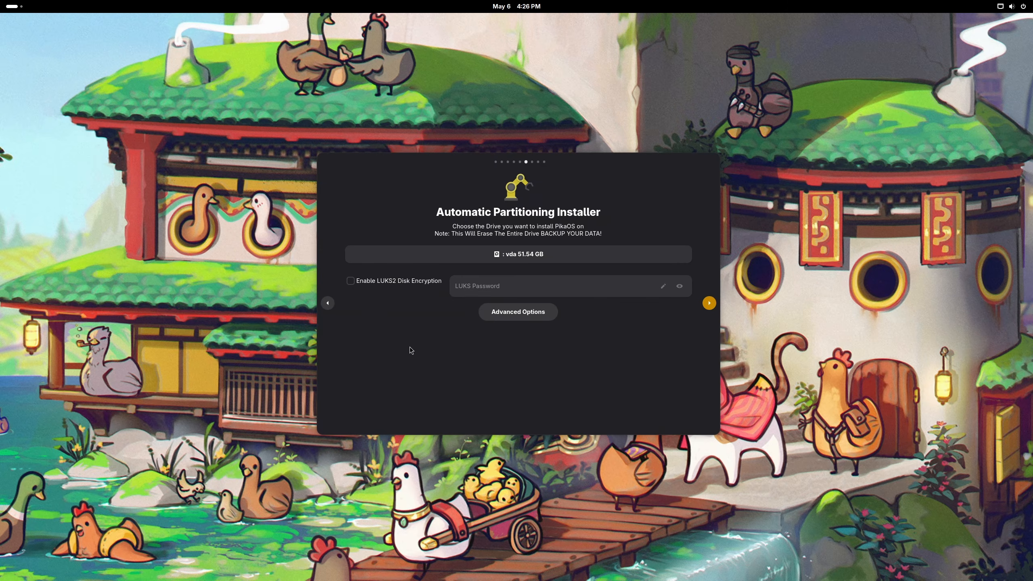
# Step: Enable LUKS2 disk encryption with a matching password in both fields
pyautogui.click(350, 282)
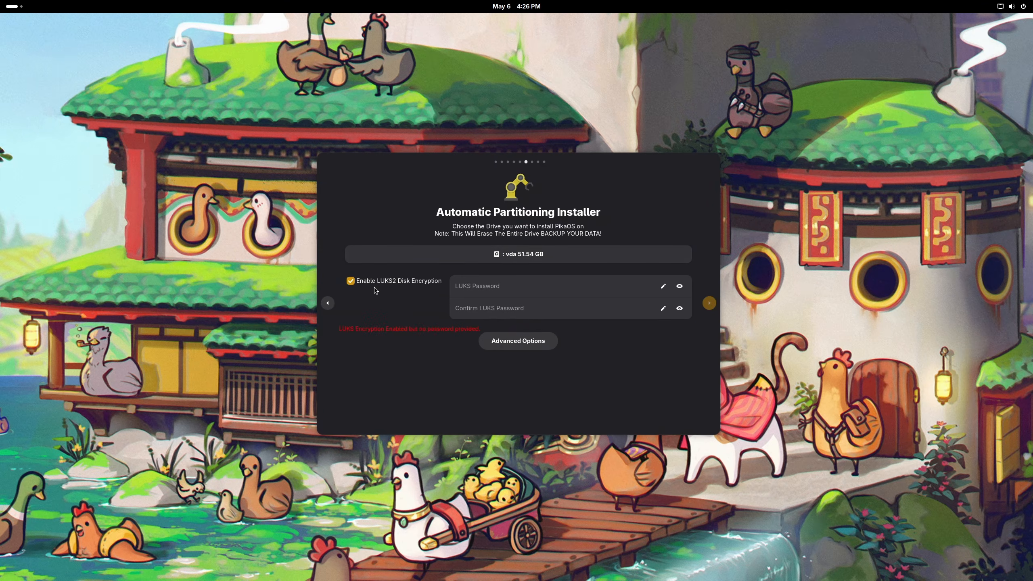
pyautogui.click(504, 289)
pyautogui.write('123456')
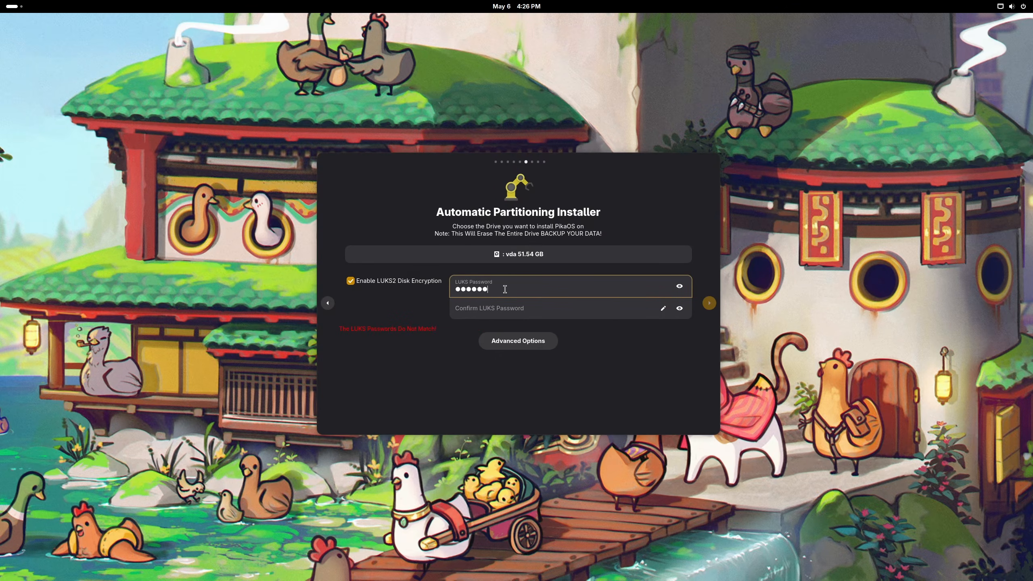
pyautogui.press('Tab')
pyautogui.write('12345')
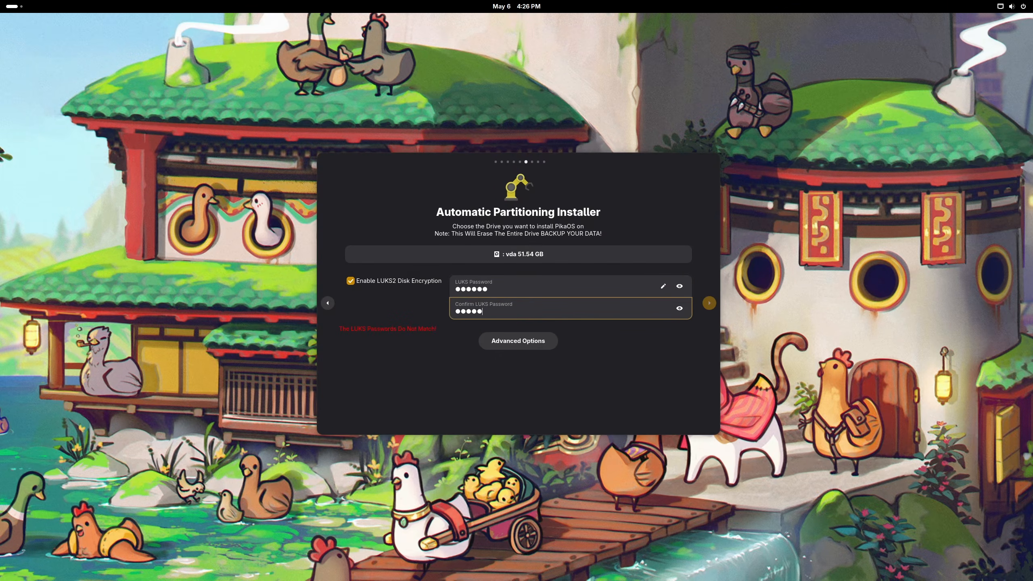
pyautogui.press('BackSpace')
pyautogui.press('BackSpace')
pyautogui.press('BackSpace')
pyautogui.press('BackSpace')
pyautogui.press('BackSpace')
pyautogui.write('123456')
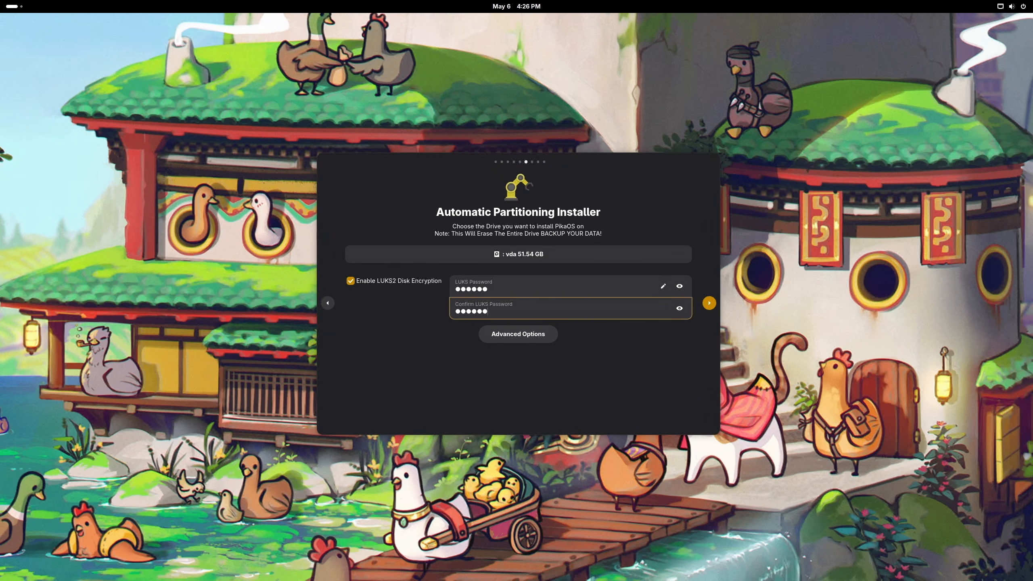
pyautogui.click(709, 303)
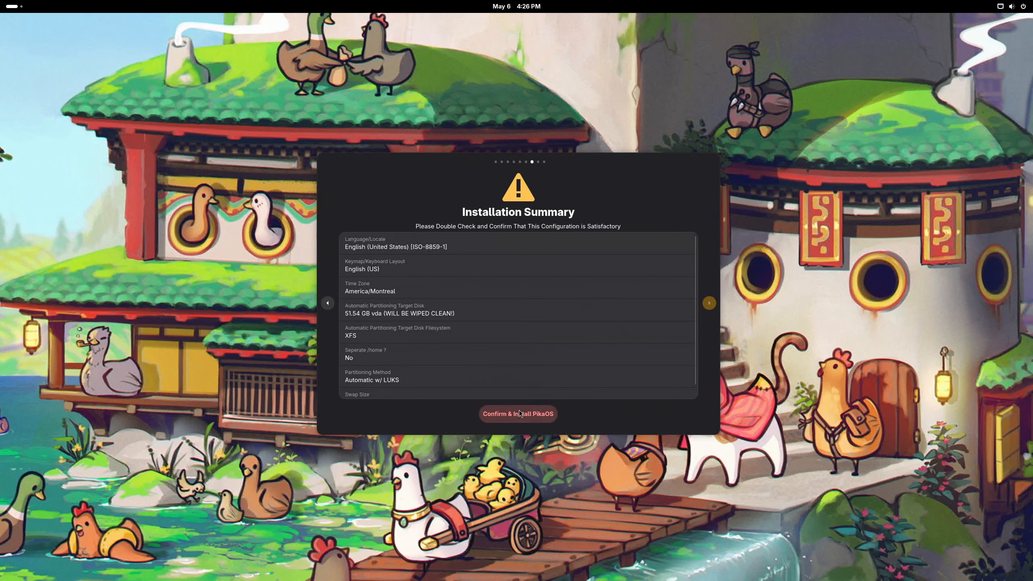
# Step: Install PikaOS, reboot, and select the PikaOS entry in the rEFInd menu
pyautogui.click(519, 413)
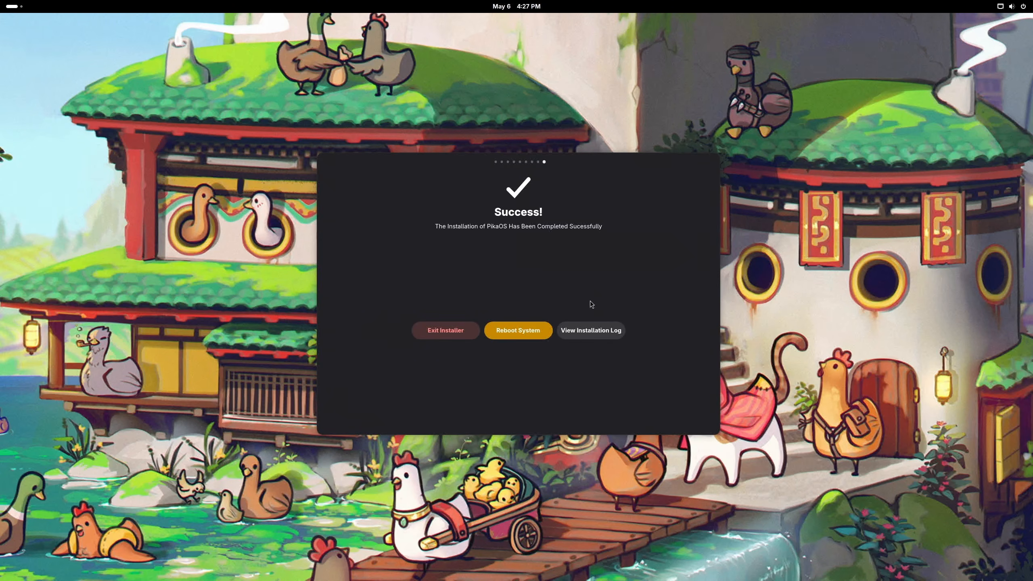
pyautogui.click(532, 331)
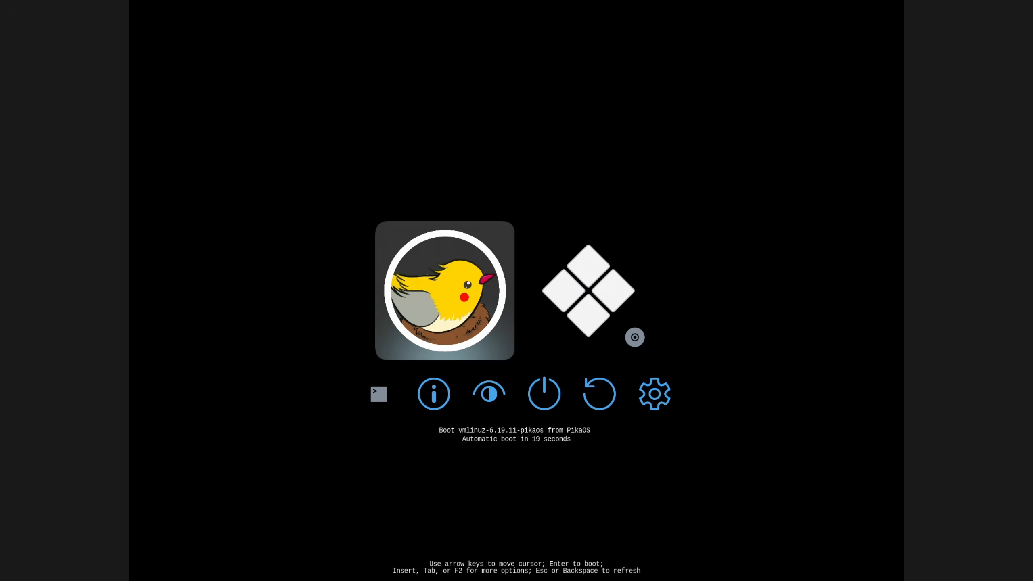
pyautogui.press('Right')
pyautogui.press('Left')
pyautogui.press('Right')
pyautogui.press('Left')
# Step: Boot PikaOS and unlock the encrypted drive with the LUKS passphrase
pyautogui.press('Right')
pyautogui.press('Left')
pyautogui.press('Return')
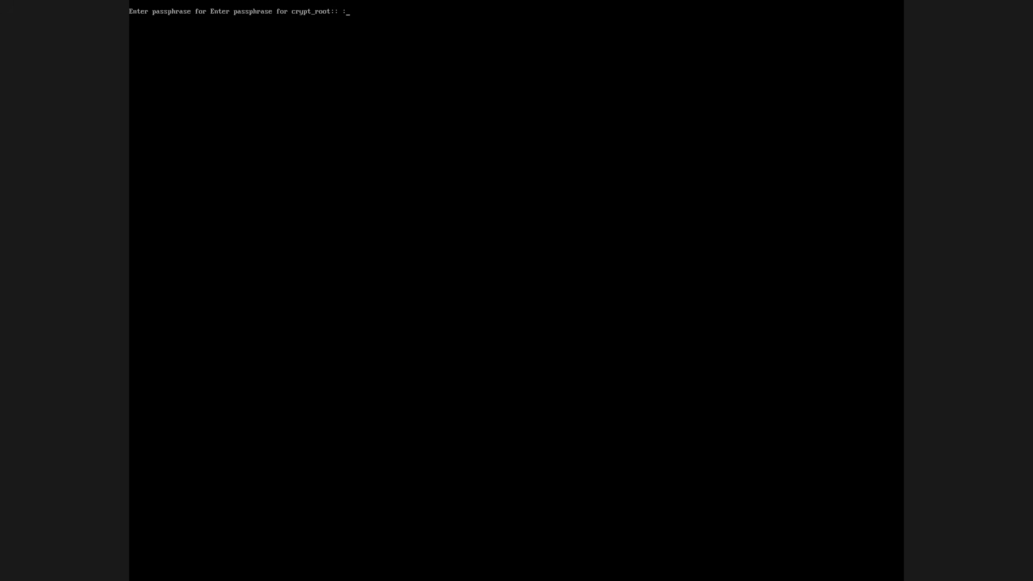
pyautogui.write('***')
pyautogui.press('Return')
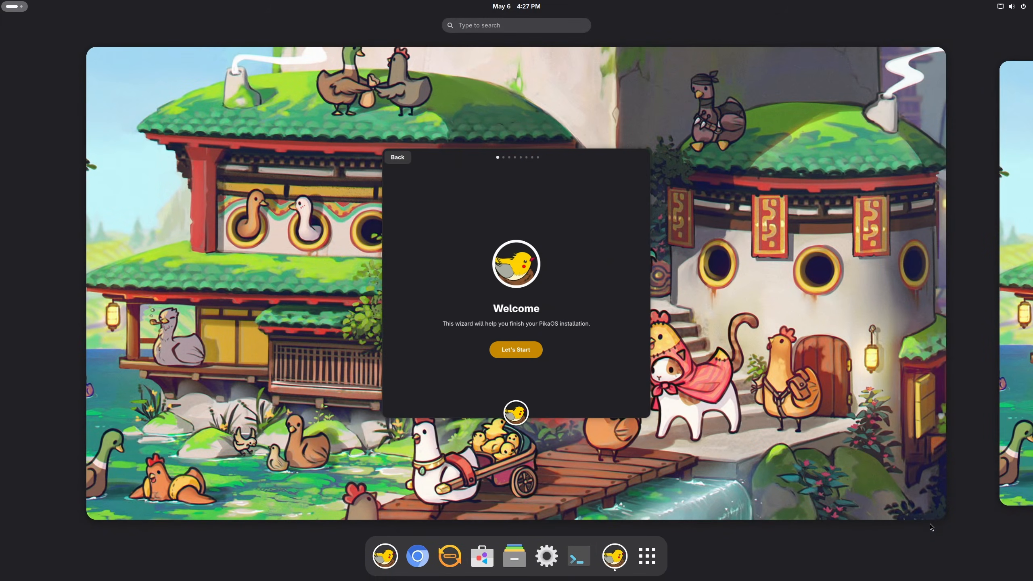
# Step: Start the welcome setup wizard and get past the internet connection check
pyautogui.click(452, 215)
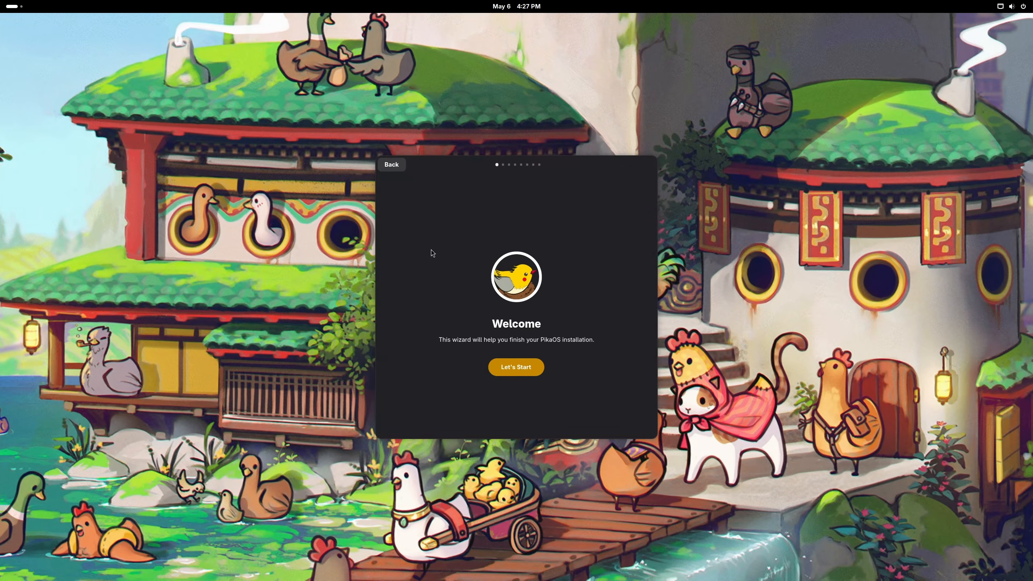
pyautogui.click(510, 368)
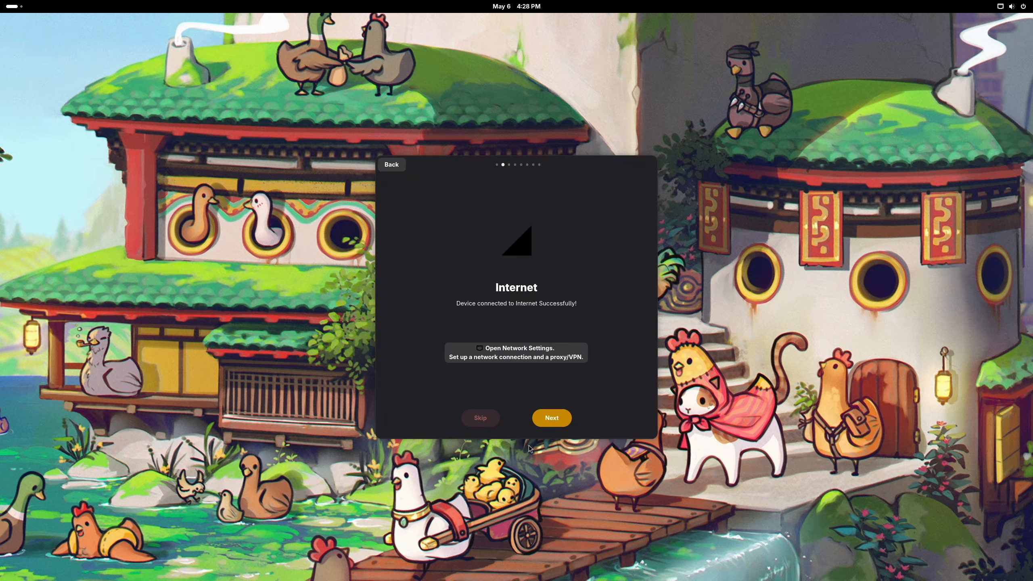
pyautogui.click(550, 417)
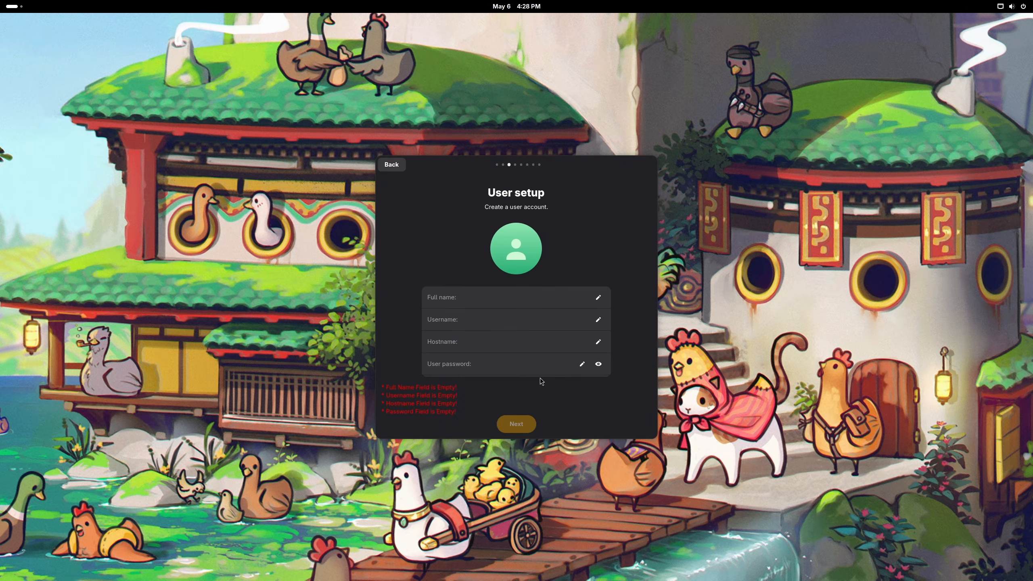
# Step: Enter the user's full name, hostname pikachu, and the user password
pyautogui.click(482, 291)
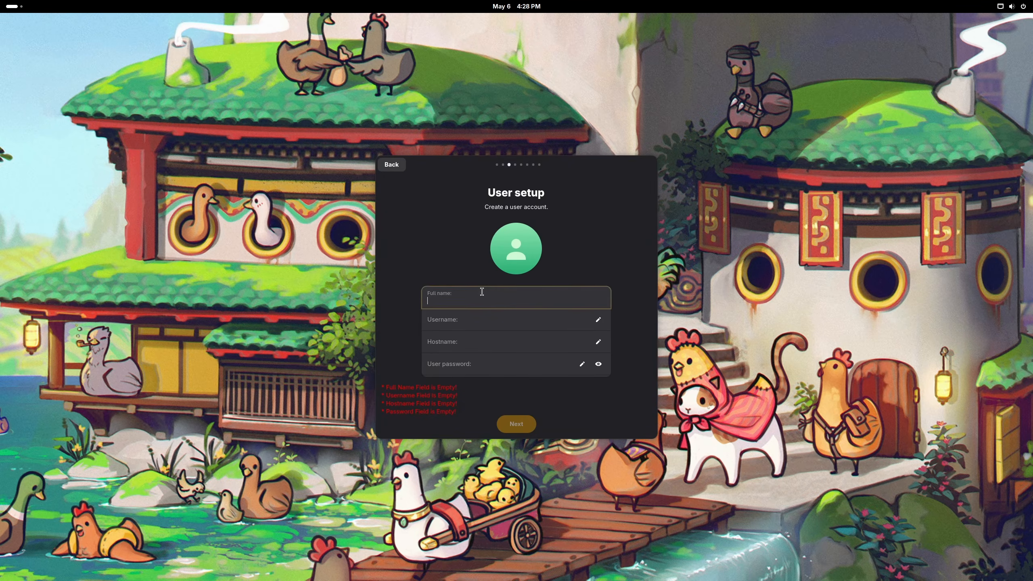
pyautogui.write('finley')
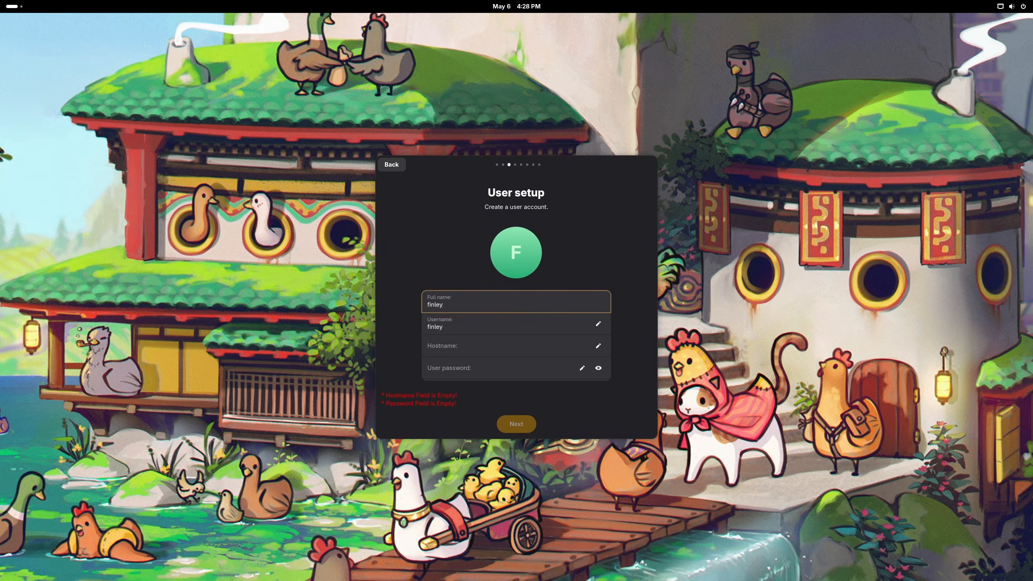
pyautogui.click(467, 323)
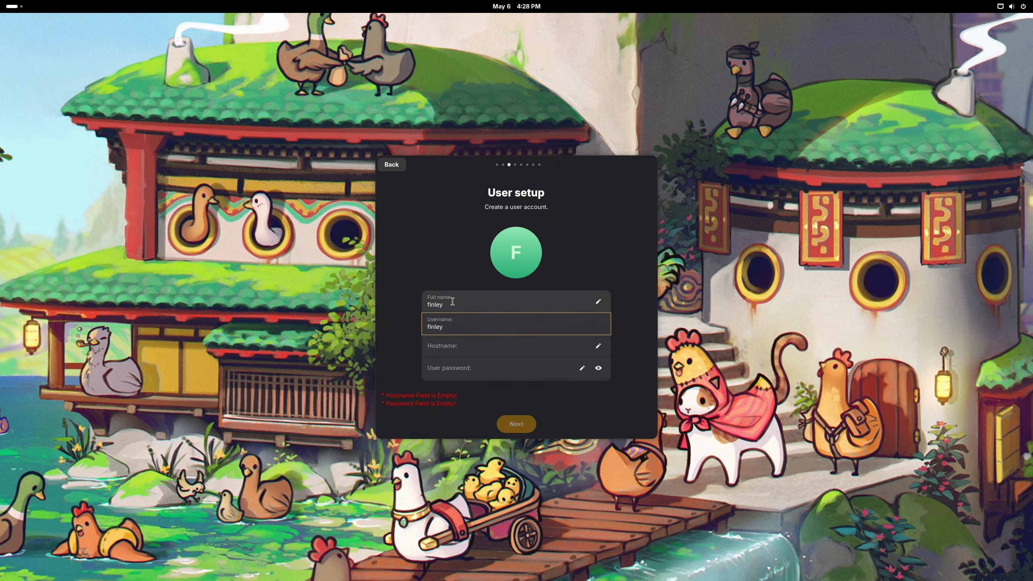
pyautogui.click(492, 334)
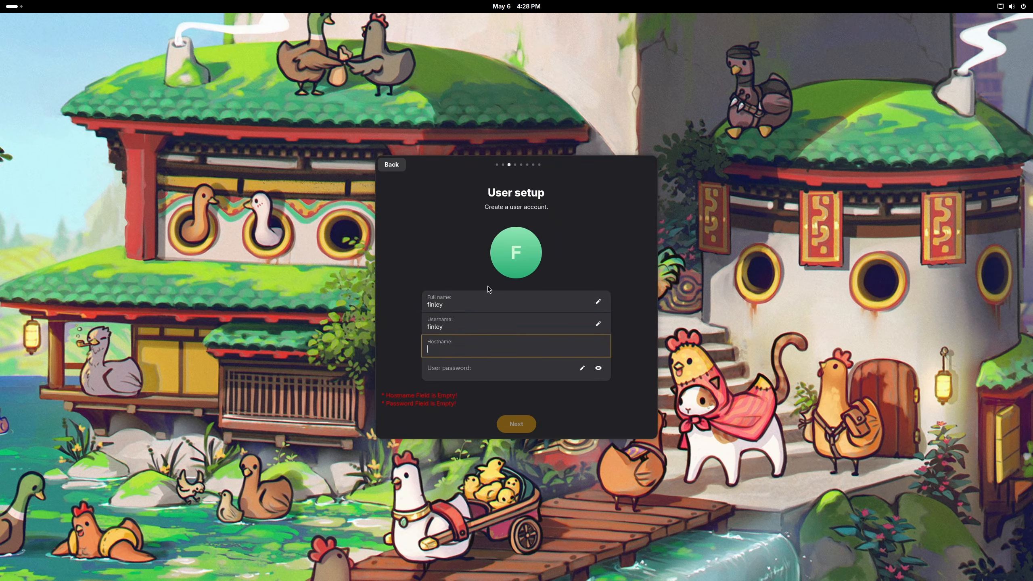
pyautogui.write('pikachu')
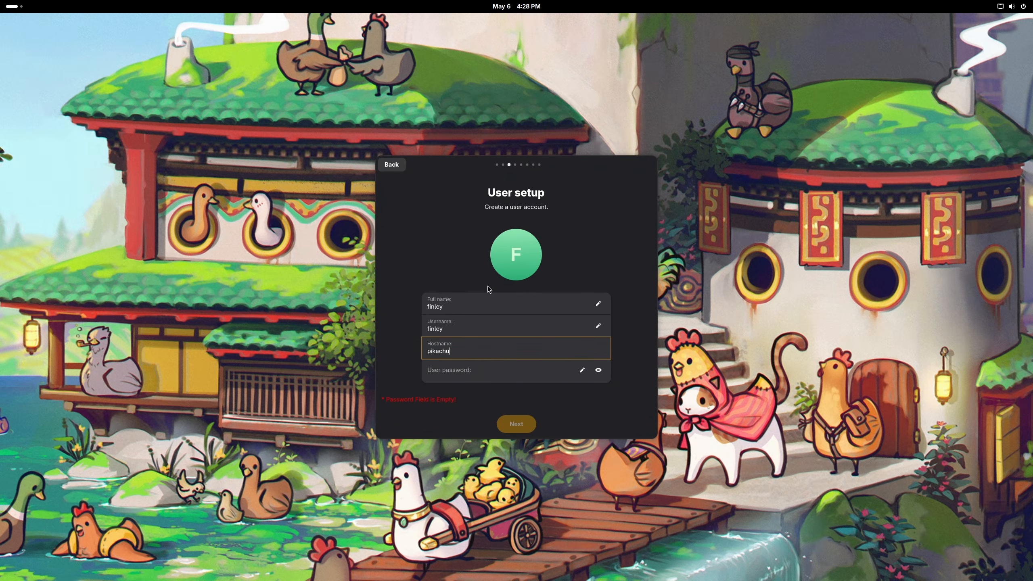
pyautogui.click(501, 368)
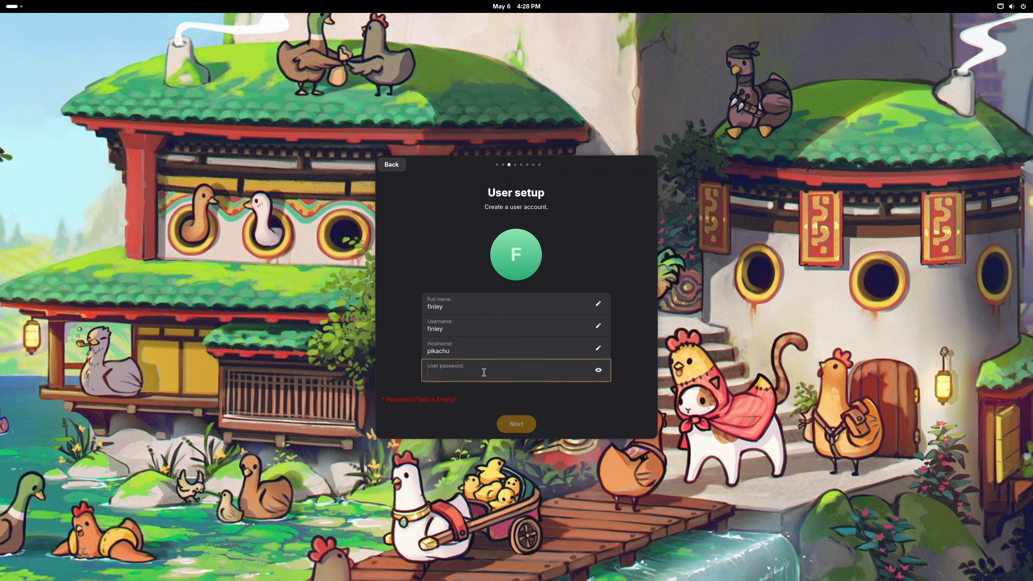
pyautogui.write('p')
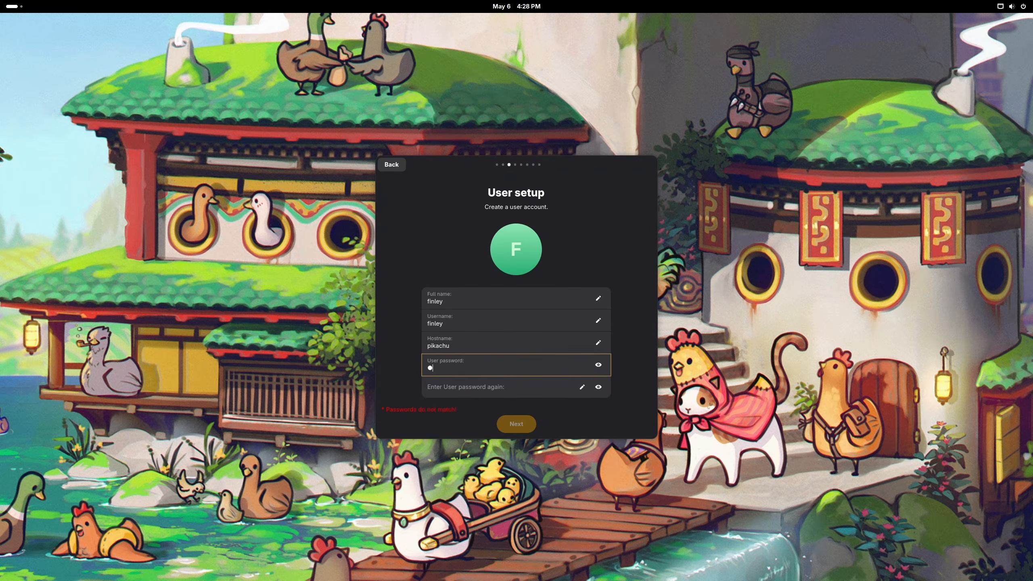
pyautogui.press('Tab')
# Step: Finish the password confirmation, submit the account, and update the system
pyautogui.write('p')
pyautogui.click(503, 427)
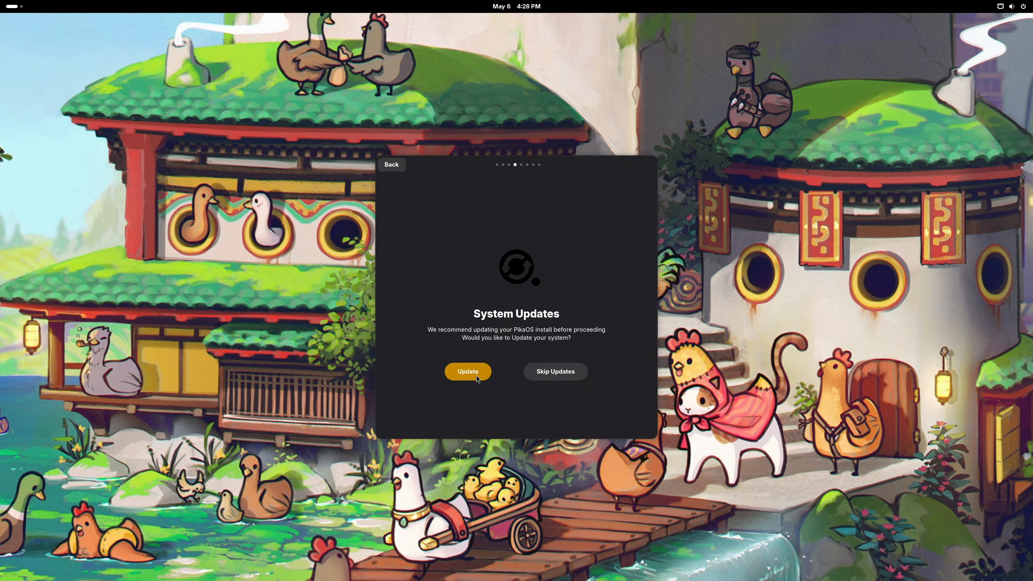
pyautogui.click(468, 372)
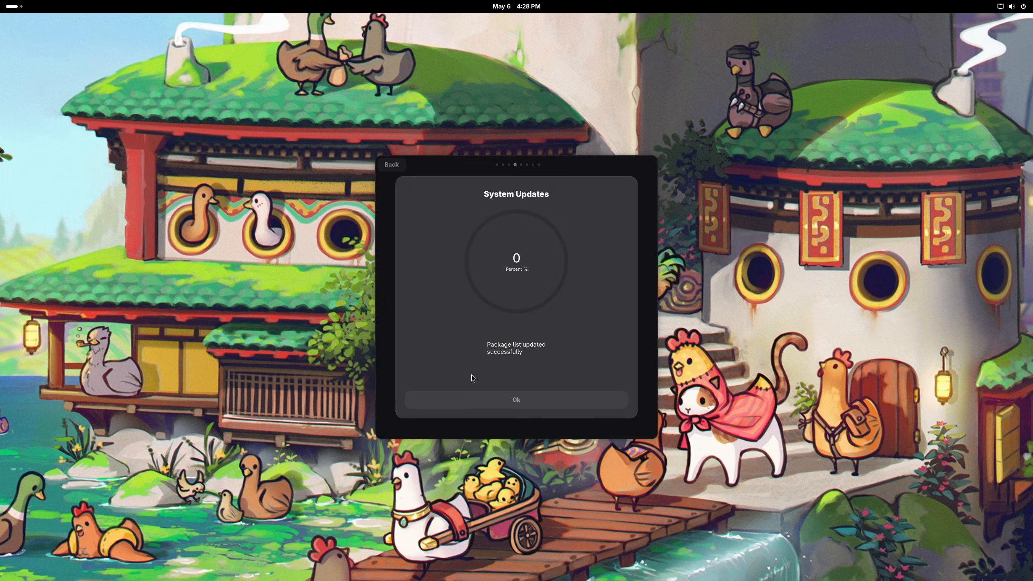
pyautogui.click(471, 398)
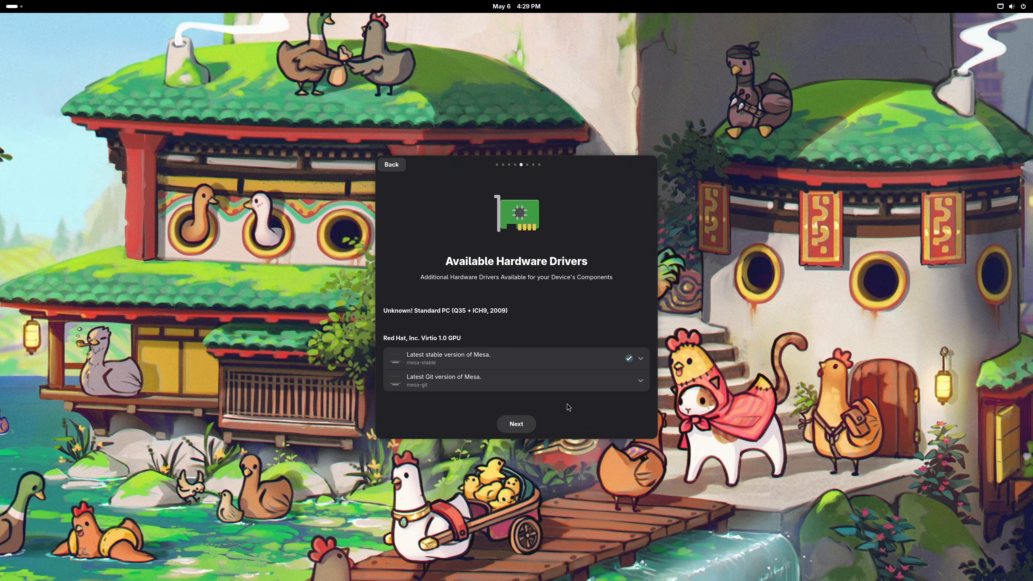
# Step: Install the mesa-git Git Mesa driver
pyautogui.click(428, 388)
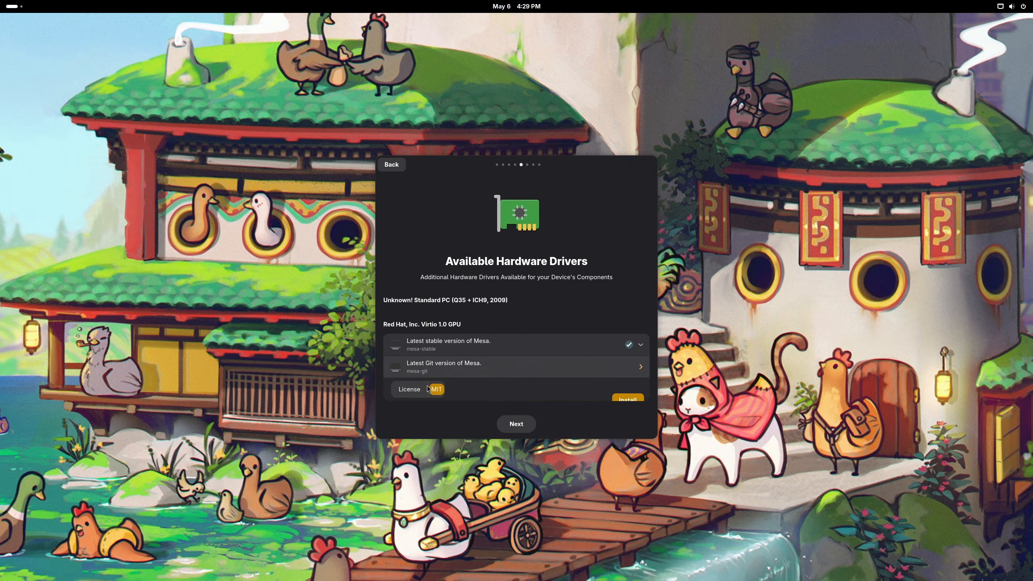
pyautogui.click(615, 398)
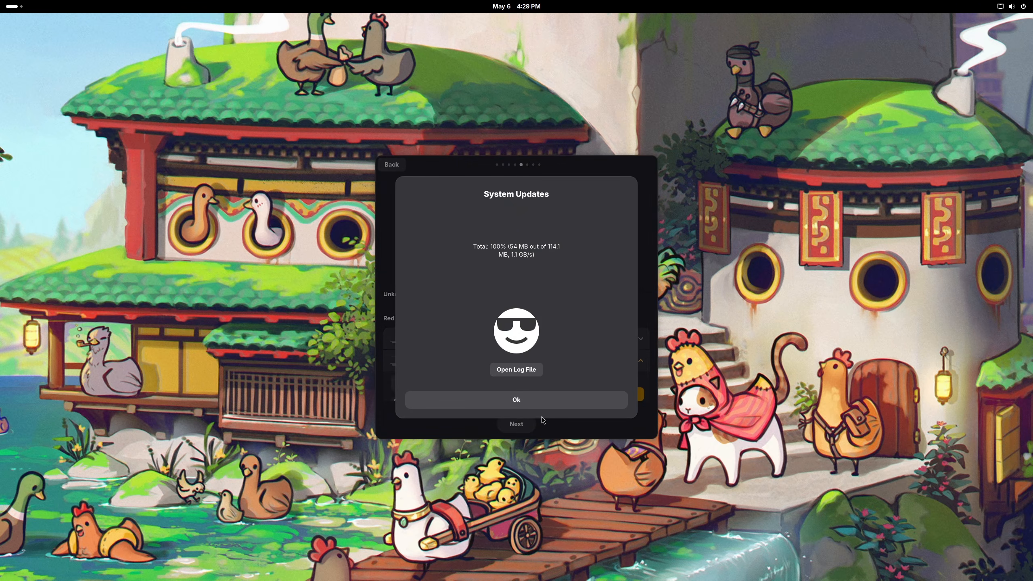
pyautogui.click(543, 405)
pyautogui.scroll(-1, 508, 379)
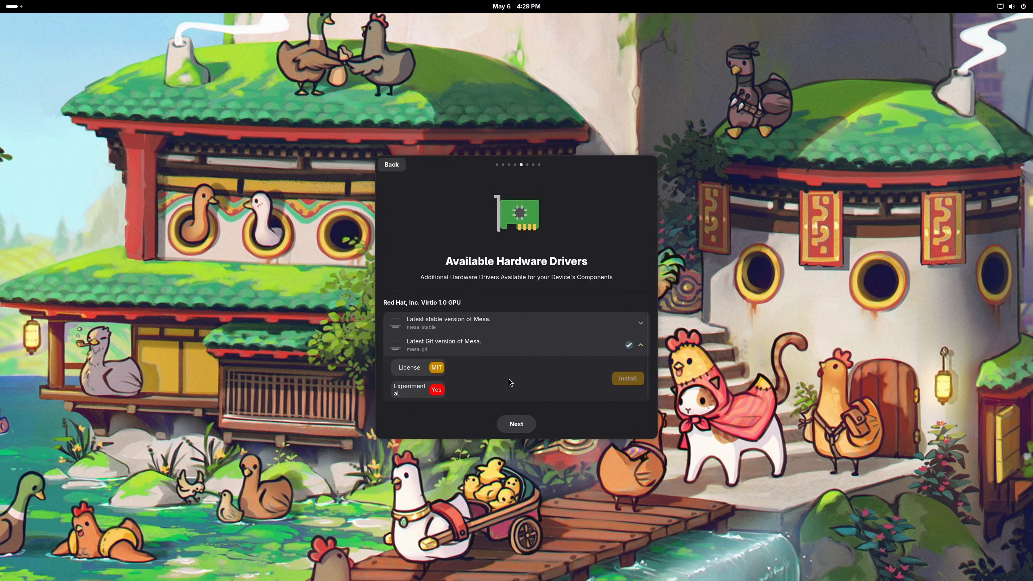
pyautogui.click(508, 424)
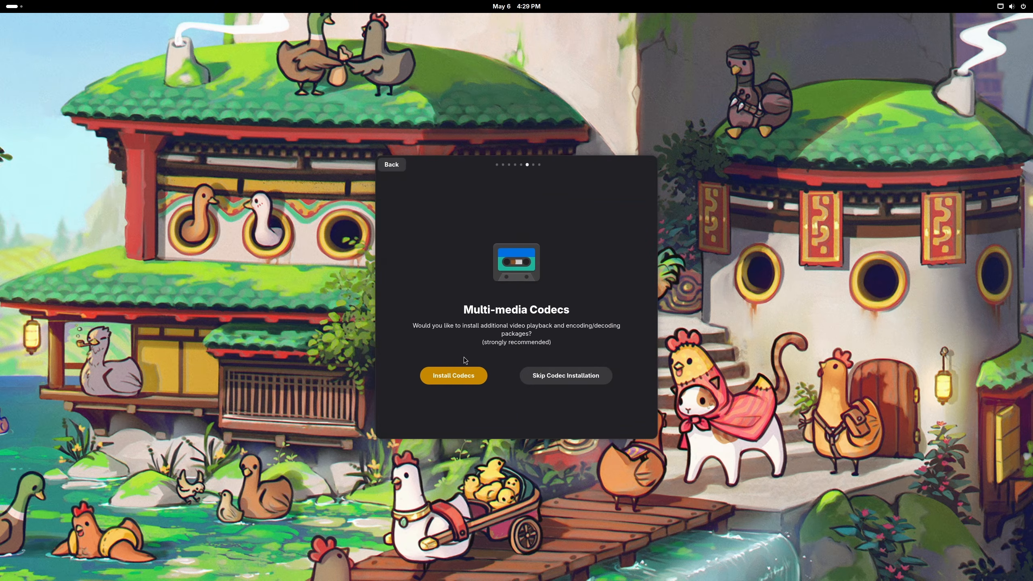
# Step: Install the multimedia codecs, then the PikaOS Gaming Meta Package, until Initial Setup reports complete
pyautogui.click(452, 375)
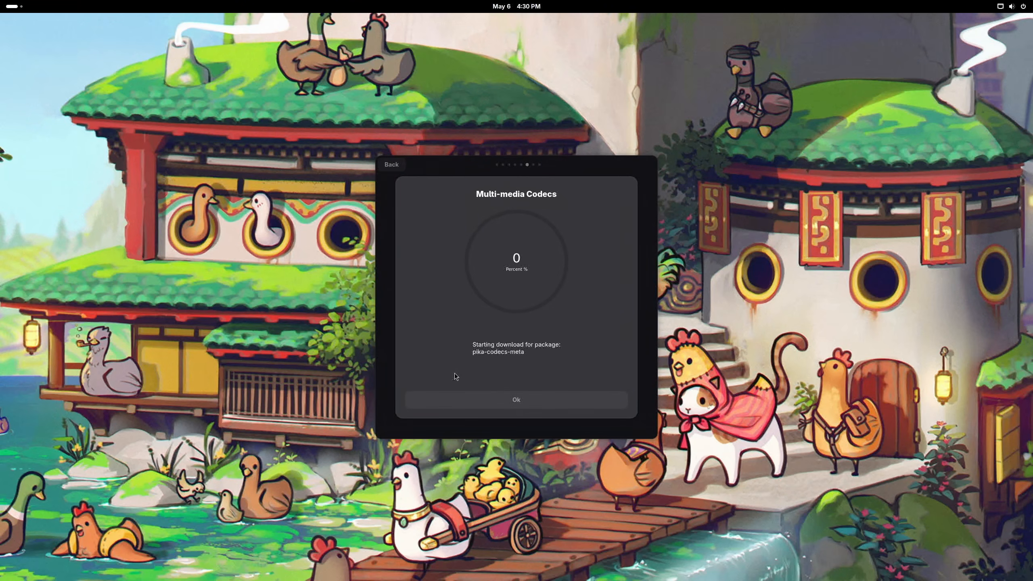
pyautogui.click(520, 401)
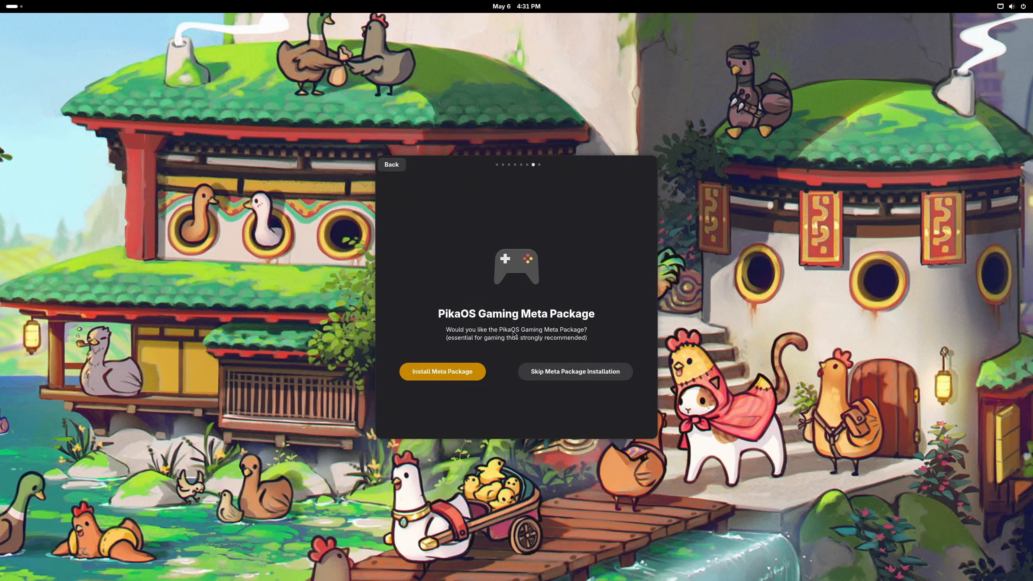
pyautogui.click(421, 375)
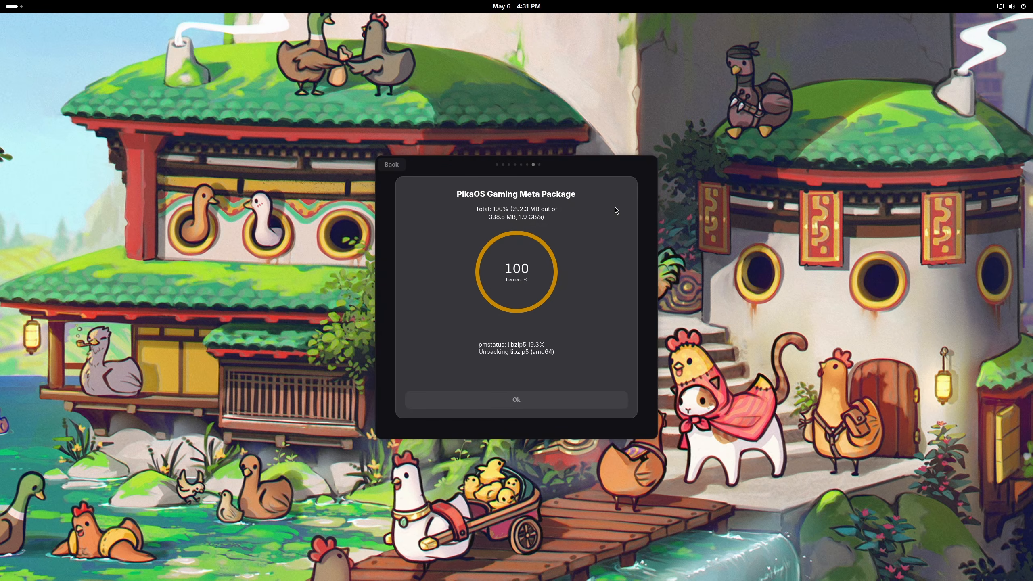
pyautogui.click(531, 398)
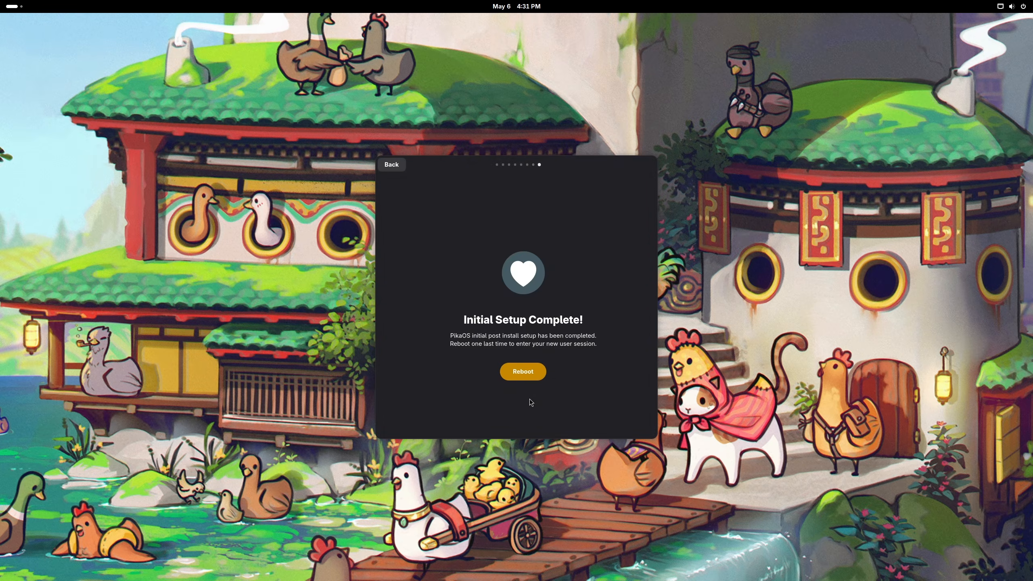
# Step: Reboot, enter the LUKS disk passphrase, and sign in to the new user account with its password
pyautogui.click(527, 371)
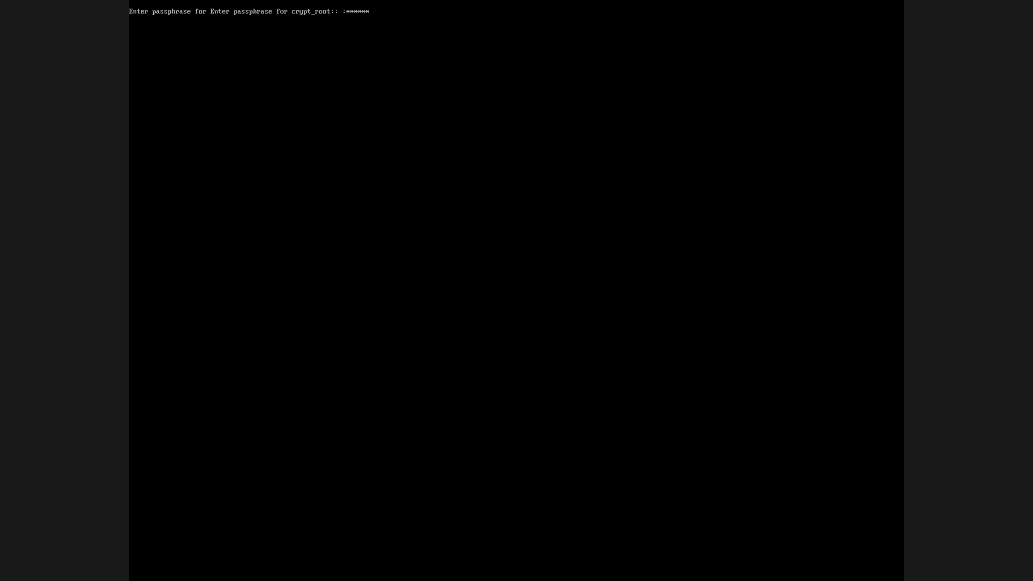
pyautogui.press('Return')
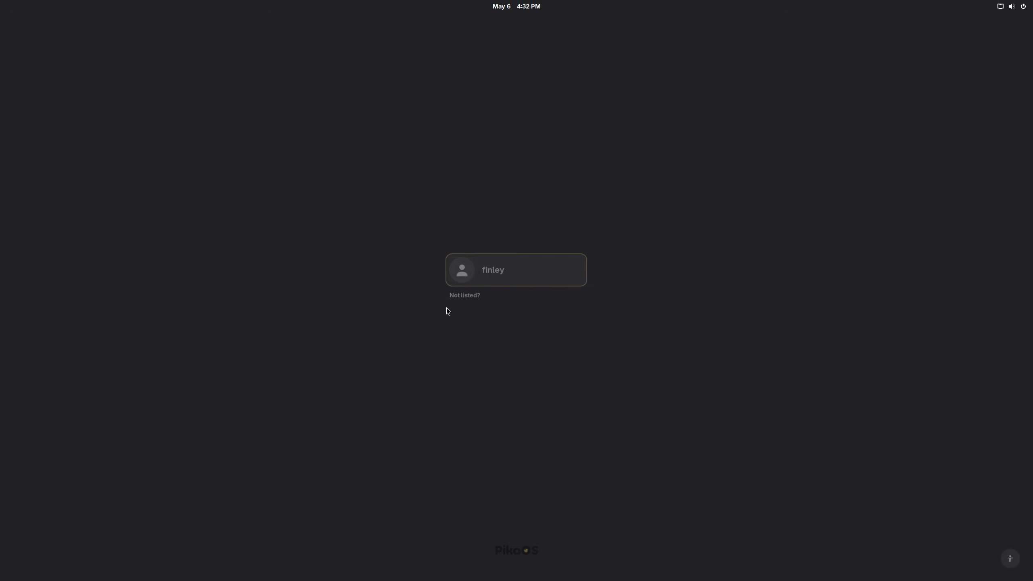
pyautogui.click(525, 265)
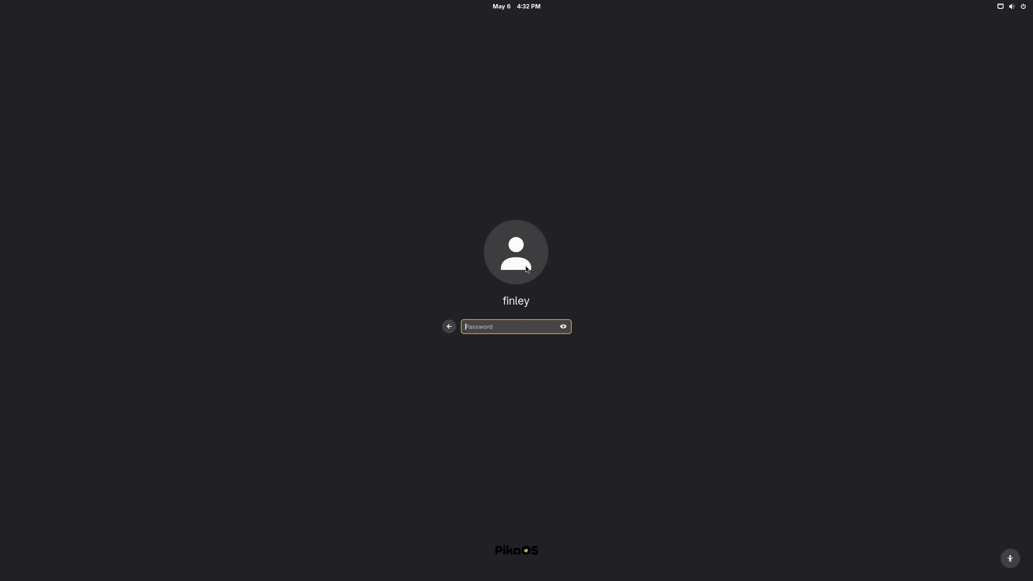
pyautogui.write('•')
pyautogui.press('Return')
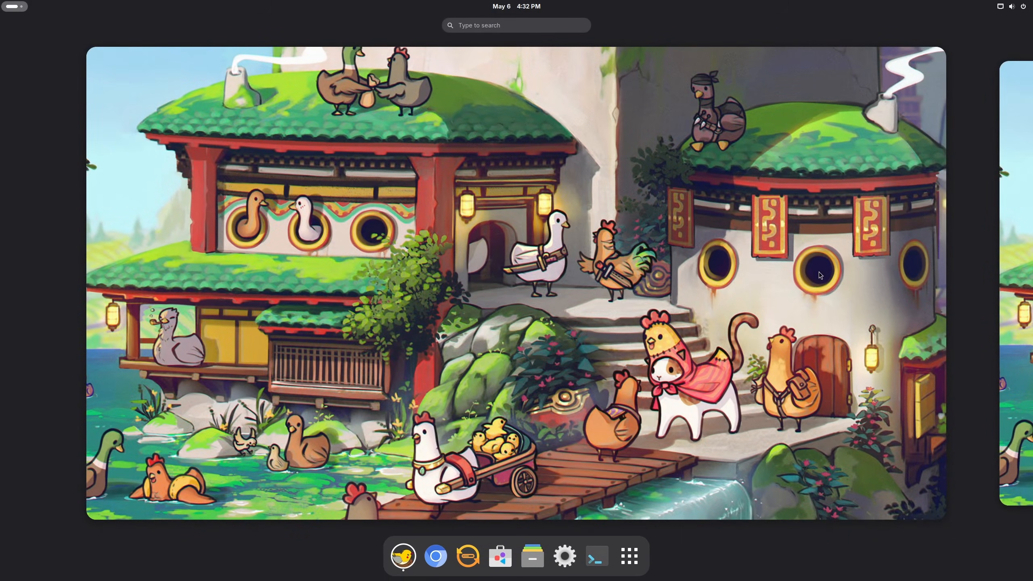
# Step: Leave the Activities overview and reposition the PikaOS Welcome window, ending on its Welcome page
pyautogui.click(388, 81)
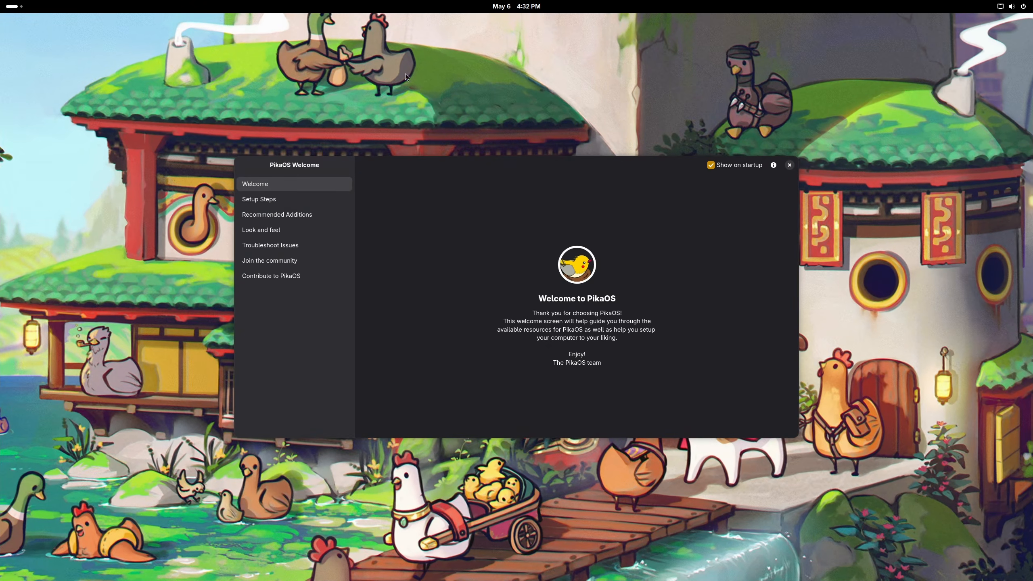
pyautogui.moveTo(453, 167); pyautogui.dragTo(410, 173)
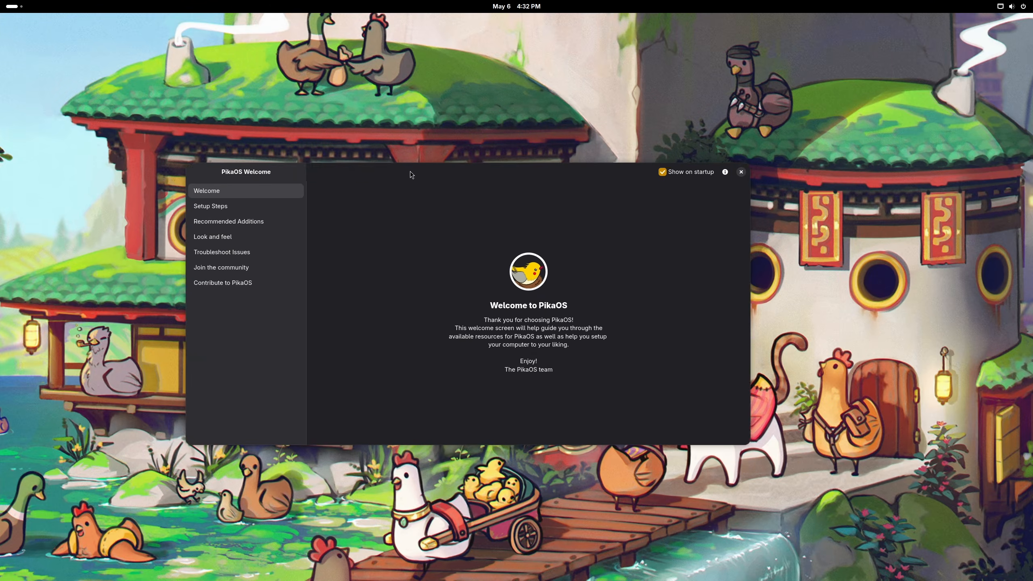
pyautogui.click(294, 204)
pyautogui.click(271, 191)
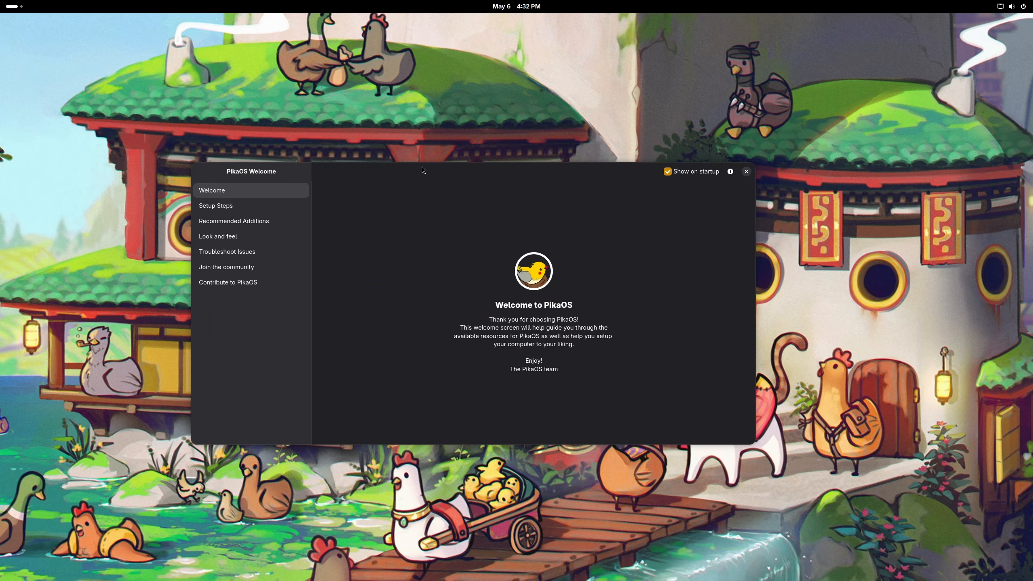
pyautogui.moveTo(421, 170)
pyautogui.mouseDown()
pyautogui.moveTo(487, 173)
pyautogui.moveTo(470, 173)
pyautogui.moveTo(461, 191)
pyautogui.moveTo(426, 175)
pyautogui.mouseUp()
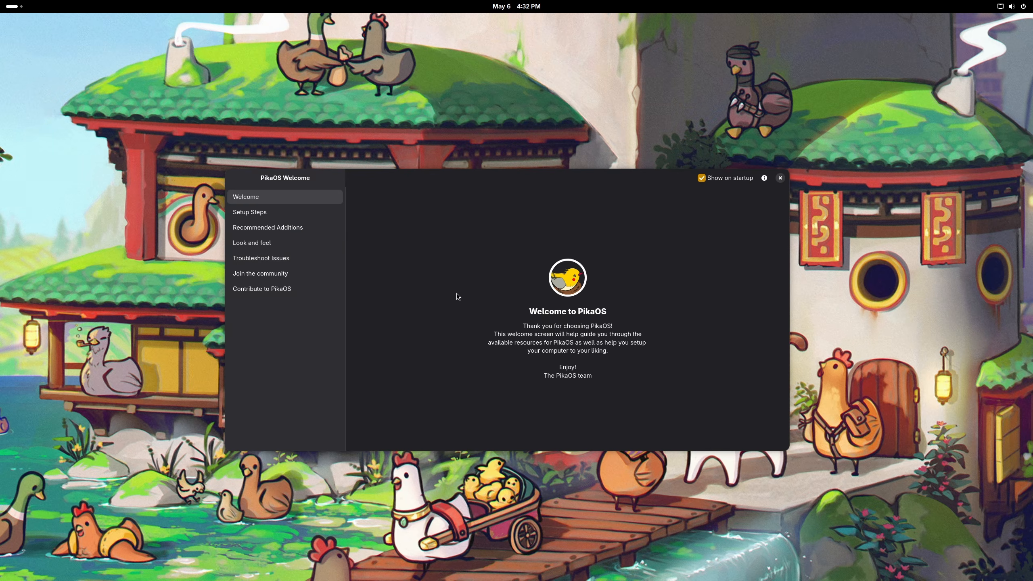
# Step: Run Update my system from Setup Steps, then close Pikman Update Manager after it reports 0 updates
pyautogui.click(274, 213)
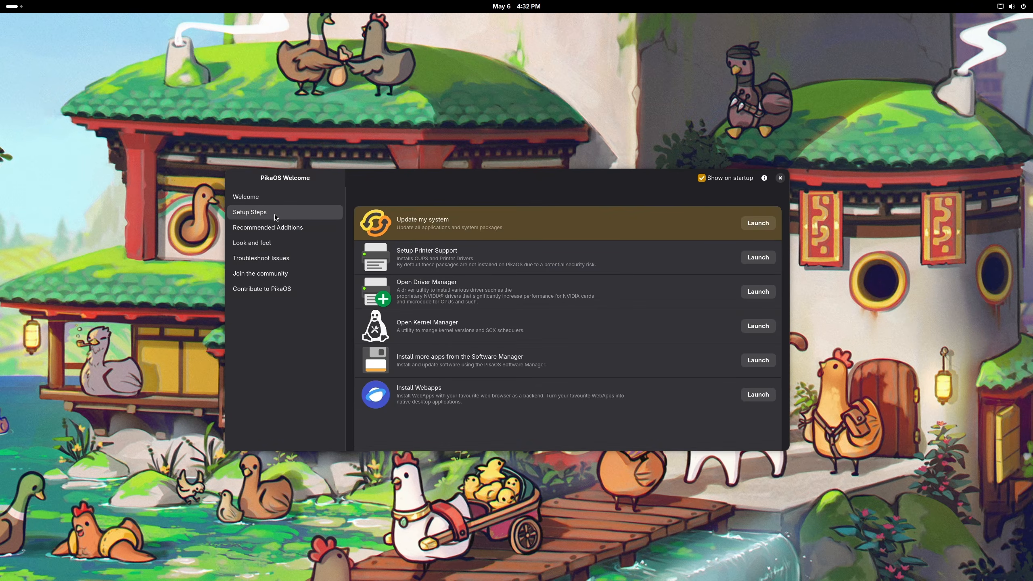
pyautogui.click(759, 215)
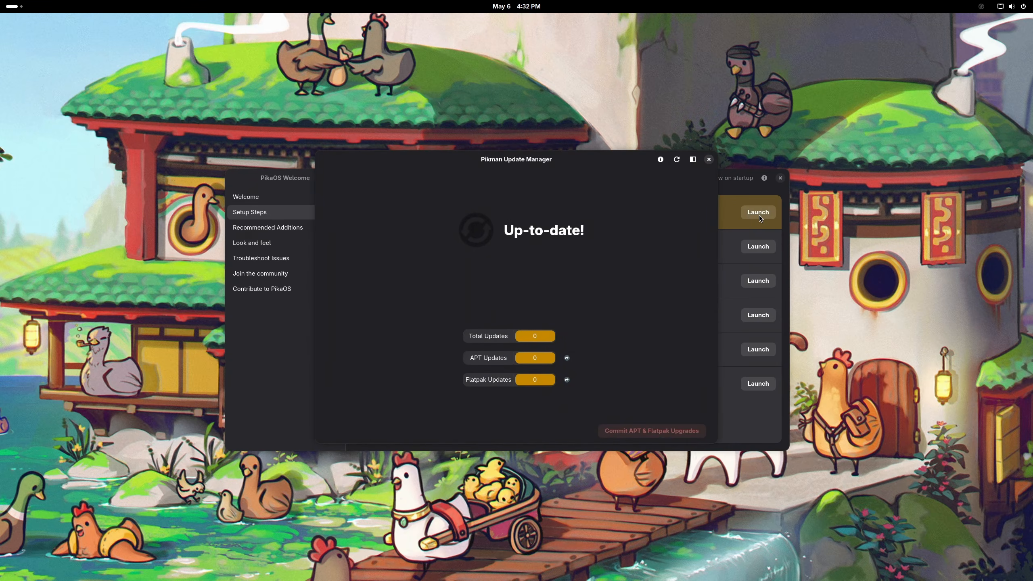
pyautogui.click(708, 159)
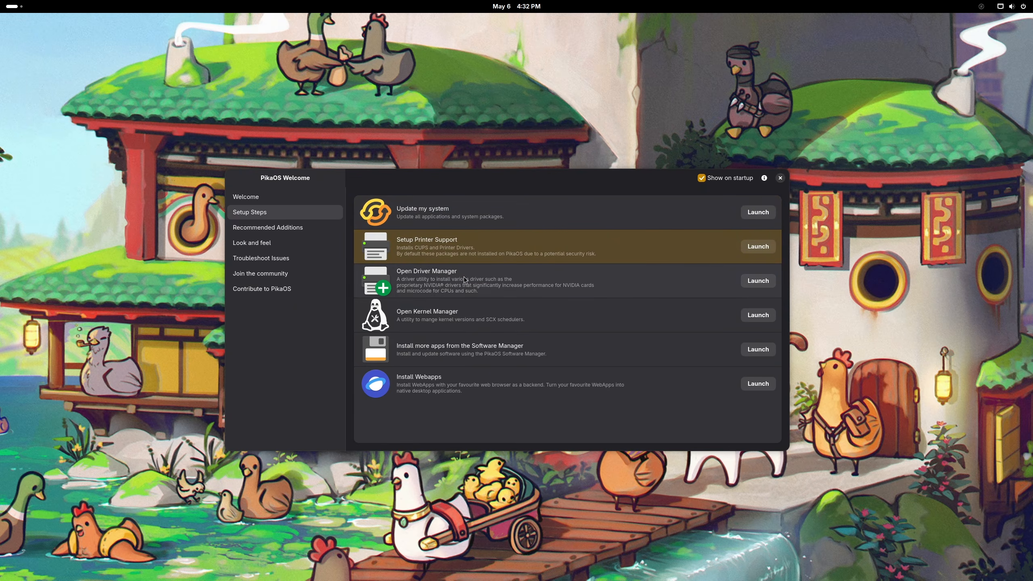
# Step: Open the Driver Manager and select the Virtio GPU under VGA-compatible controllers
pyautogui.click(759, 281)
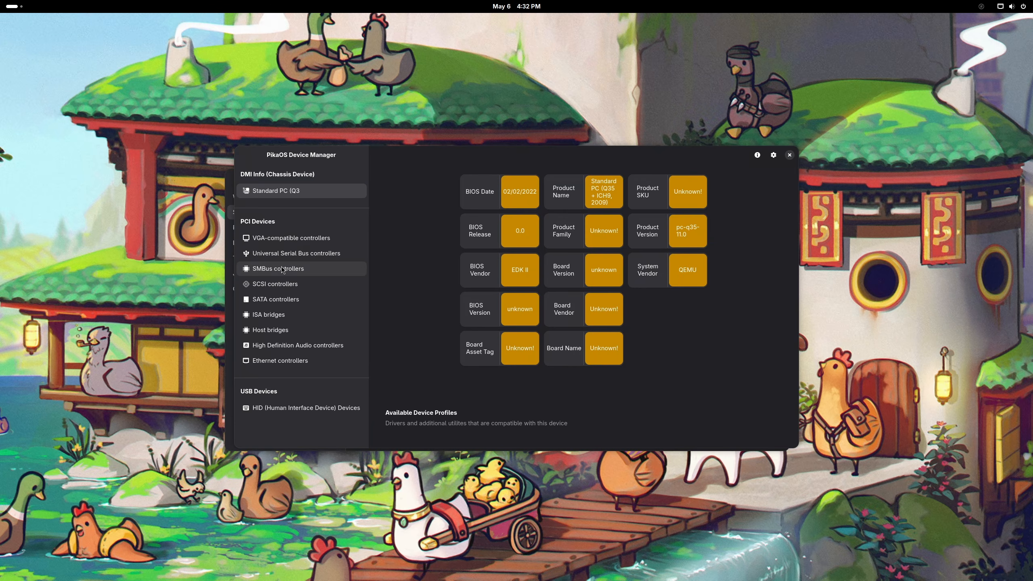
pyautogui.click(279, 412)
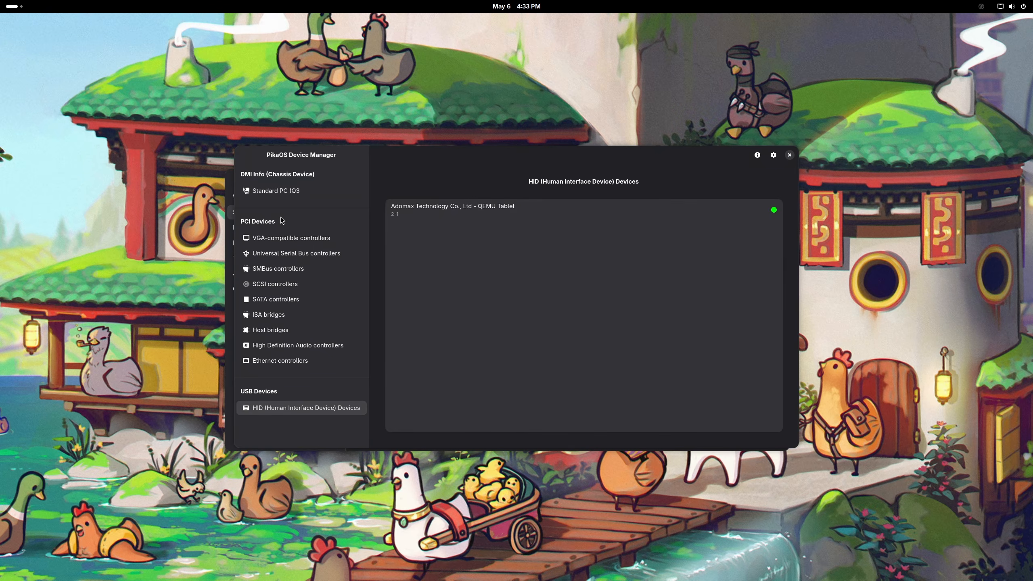
pyautogui.click(284, 238)
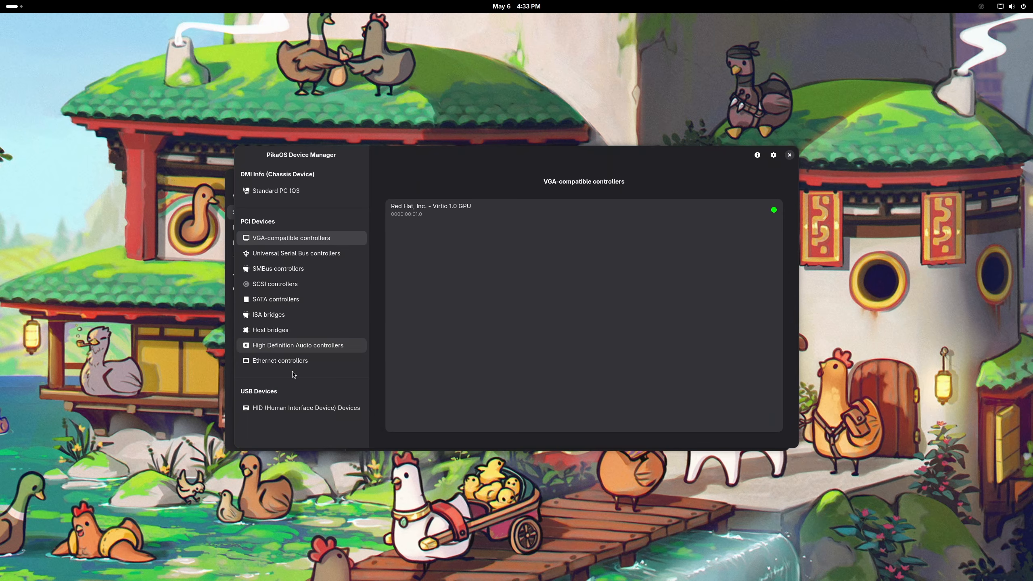
pyautogui.click(279, 192)
pyautogui.click(276, 255)
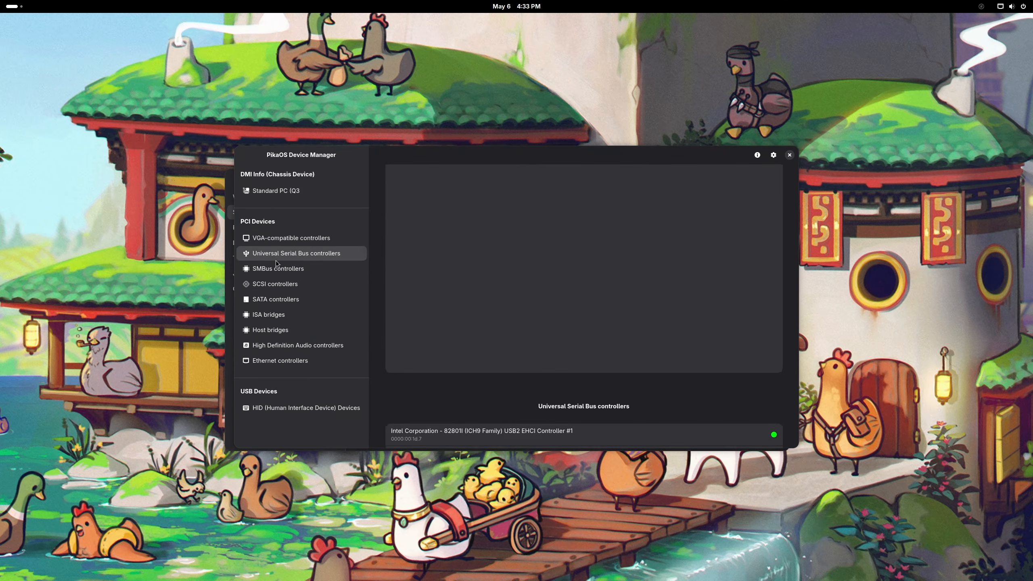
pyautogui.click(274, 242)
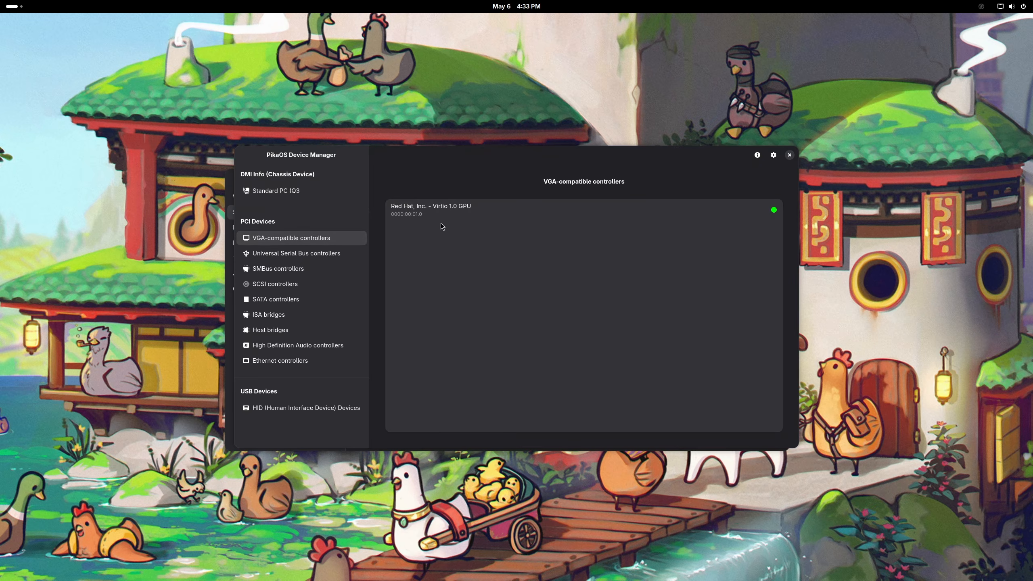
pyautogui.click(504, 207)
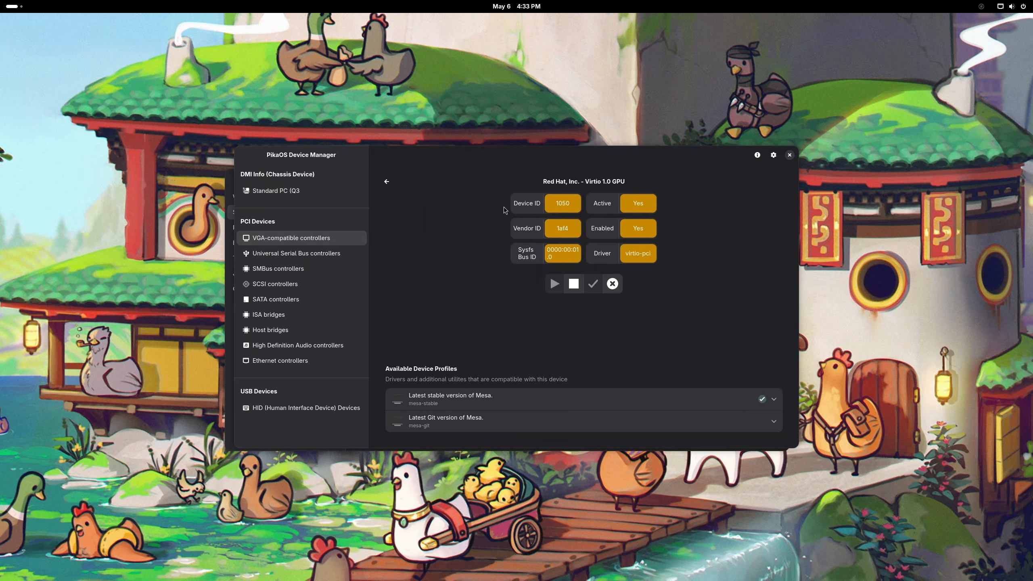
# Step: Install the Latest Git version of Mesa profile with the admin password, then close the Device Manager
pyautogui.click(704, 423)
pyautogui.click(761, 412)
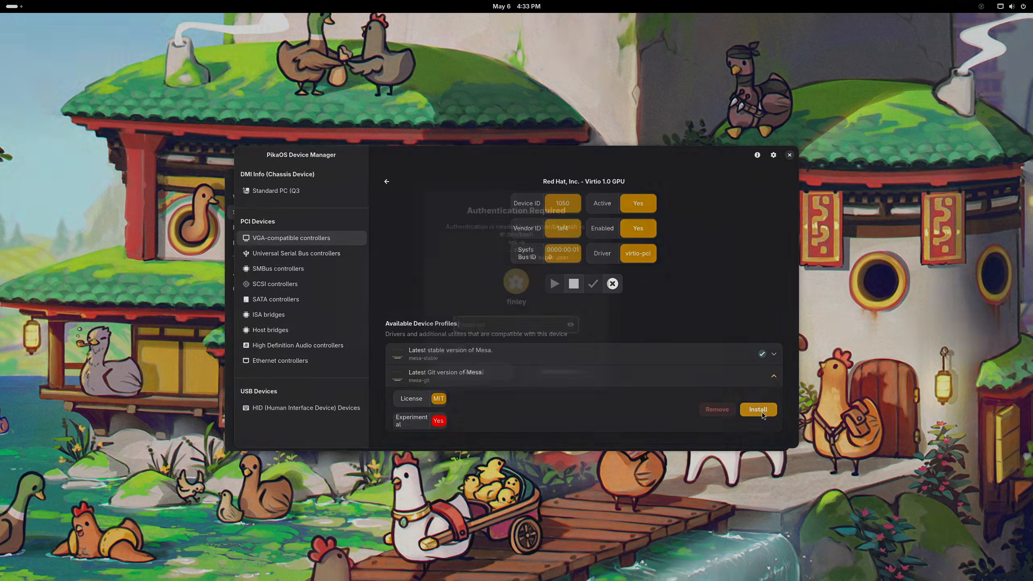
pyautogui.write('••')
pyautogui.press('Return')
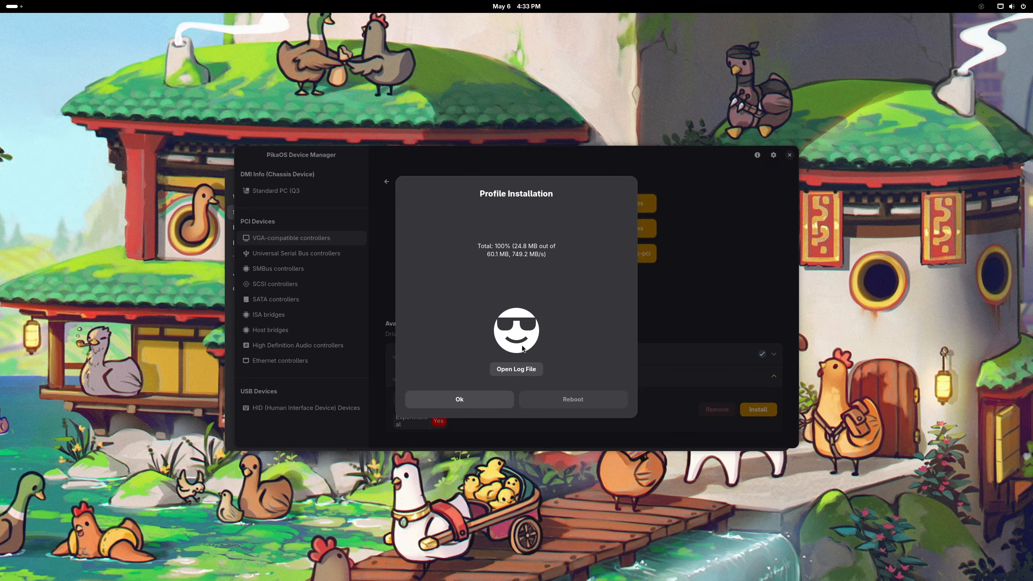
pyautogui.click(463, 396)
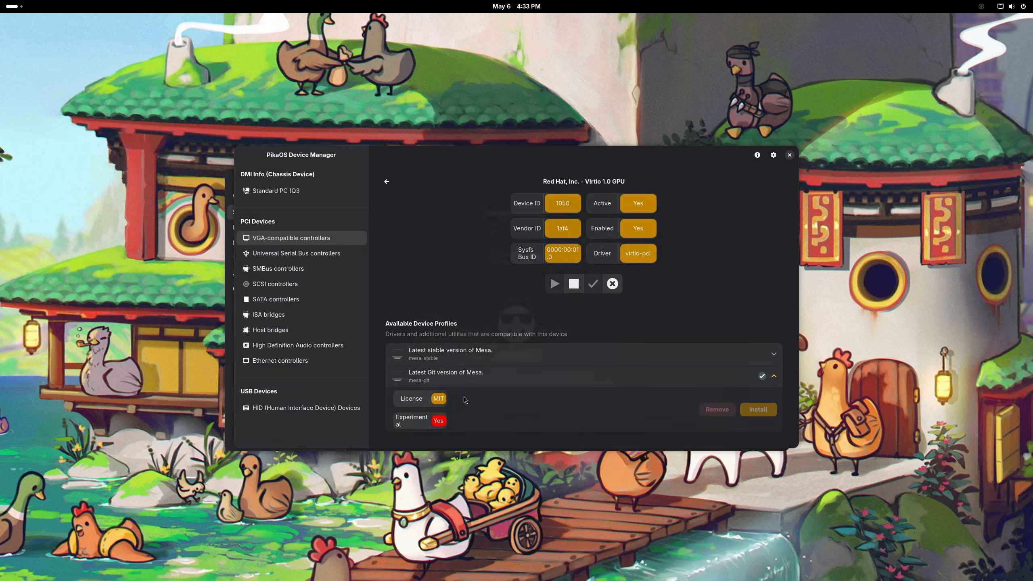
pyautogui.click(271, 270)
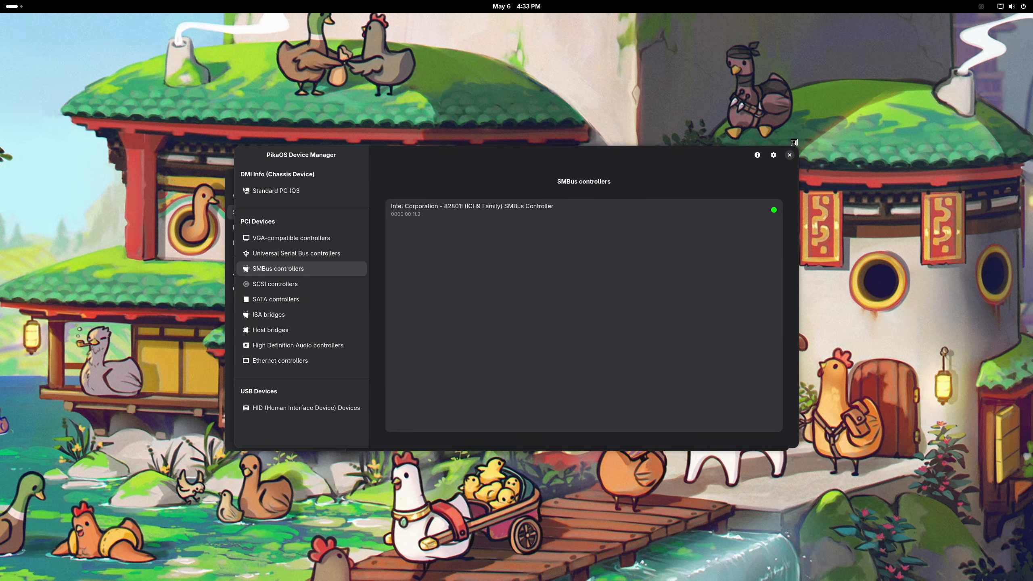
pyautogui.click(788, 155)
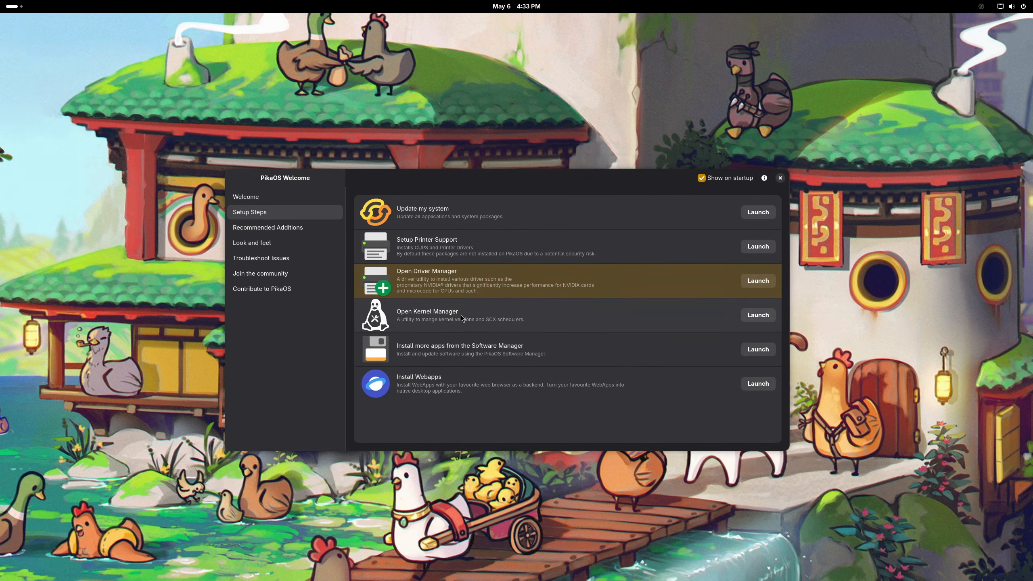
# Step: Install PikaOS Linux Kernel 7.0.3 from the Kernel Manager's available kernels, then close it
pyautogui.click(753, 317)
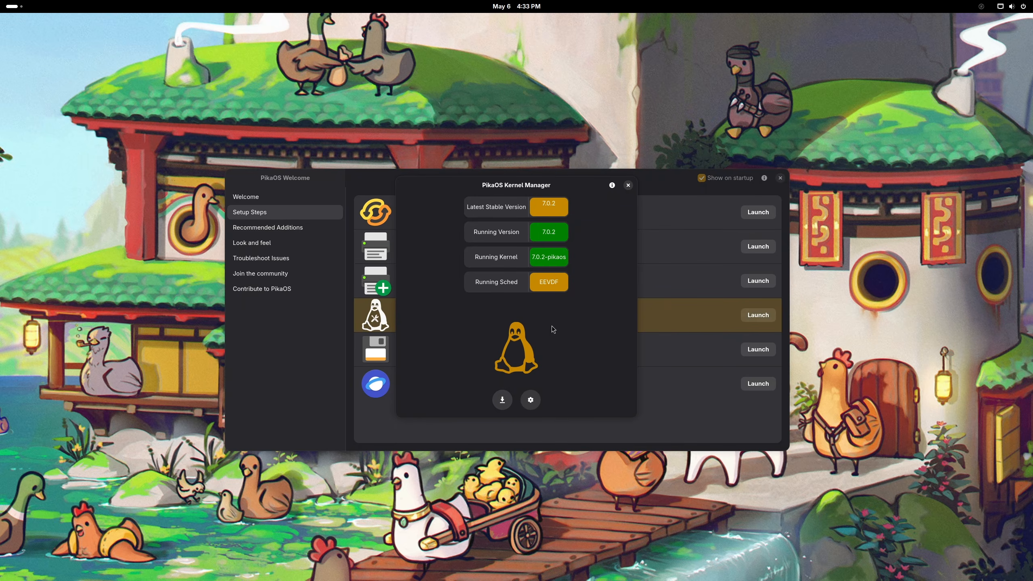
pyautogui.click(502, 399)
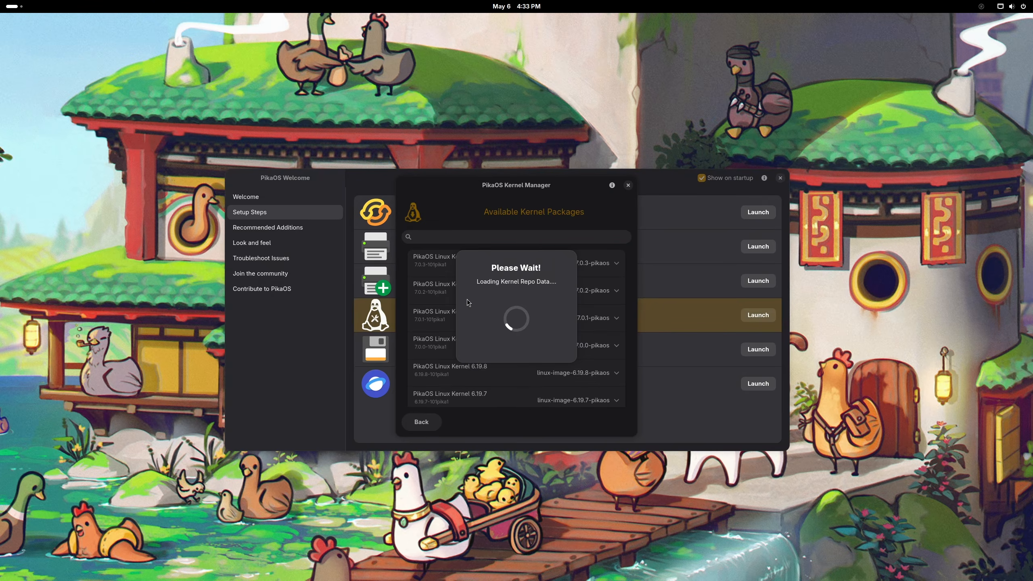
pyautogui.moveTo(461, 188); pyautogui.dragTo(517, 229)
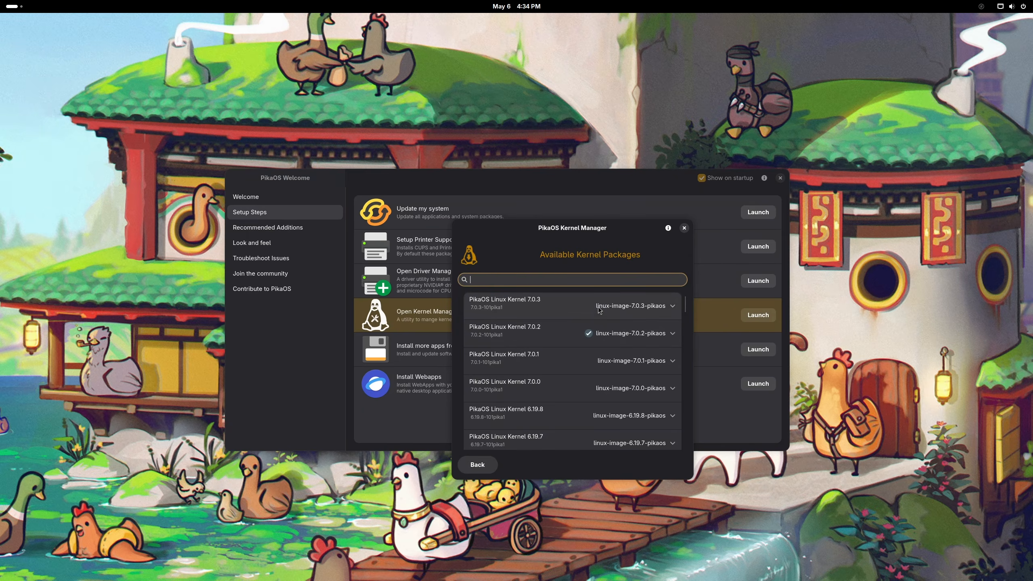
pyautogui.click(627, 311)
pyautogui.click(656, 334)
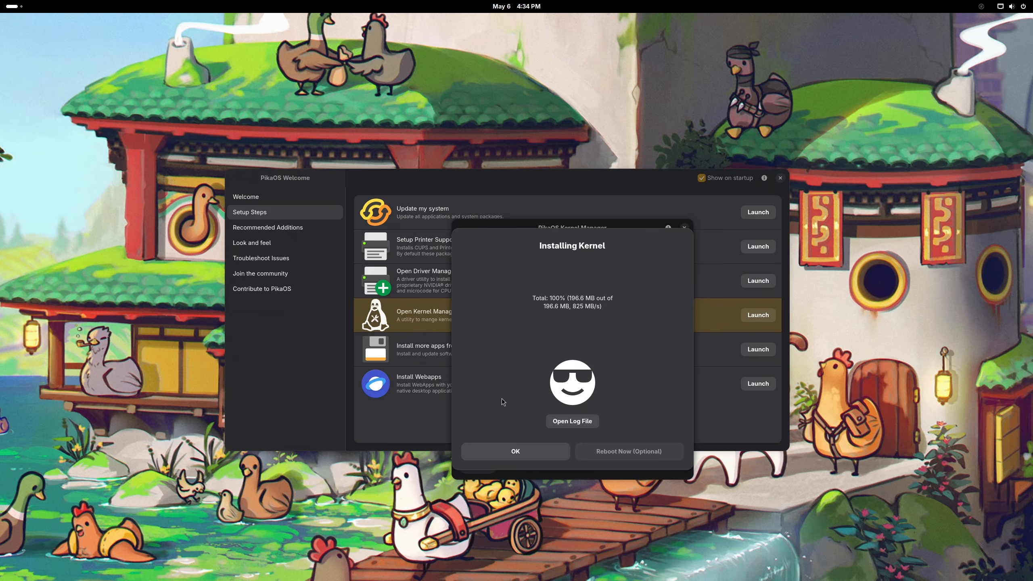
pyautogui.click(505, 452)
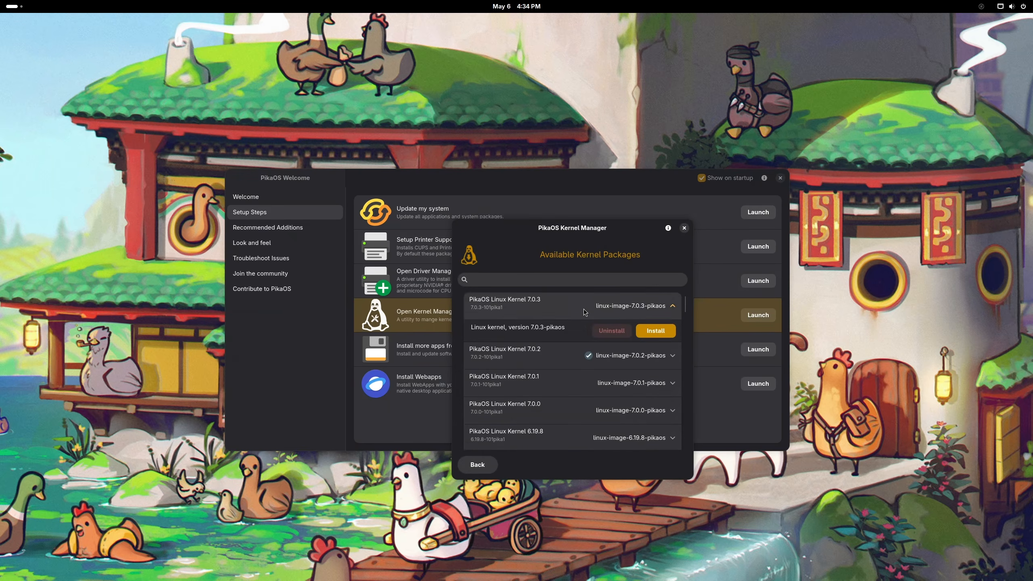
pyautogui.click(684, 229)
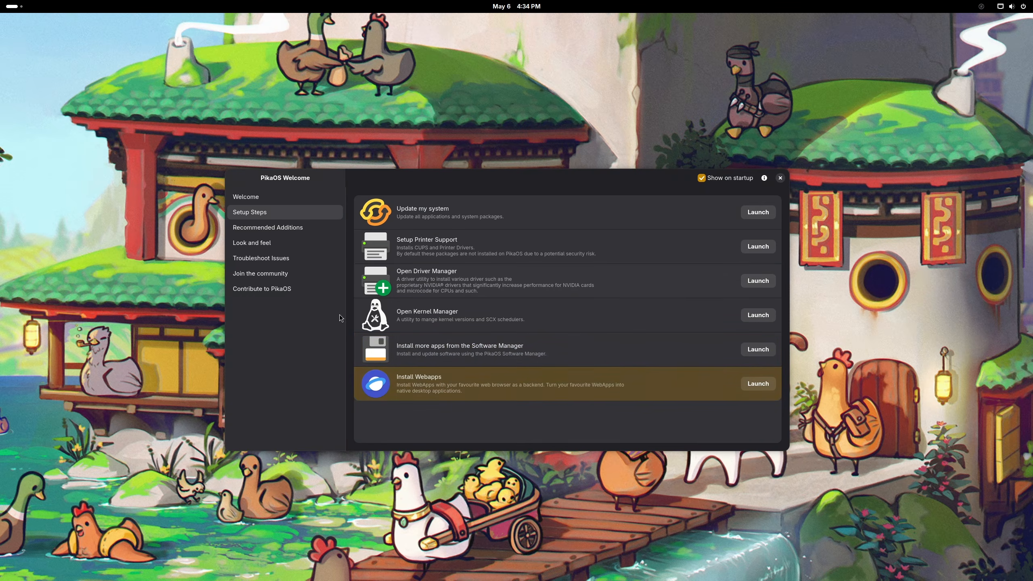
# Step: Install the PikaOS Game Utilities from Recommended Additions, authorizing with the admin password and dismissing the log
pyautogui.click(258, 232)
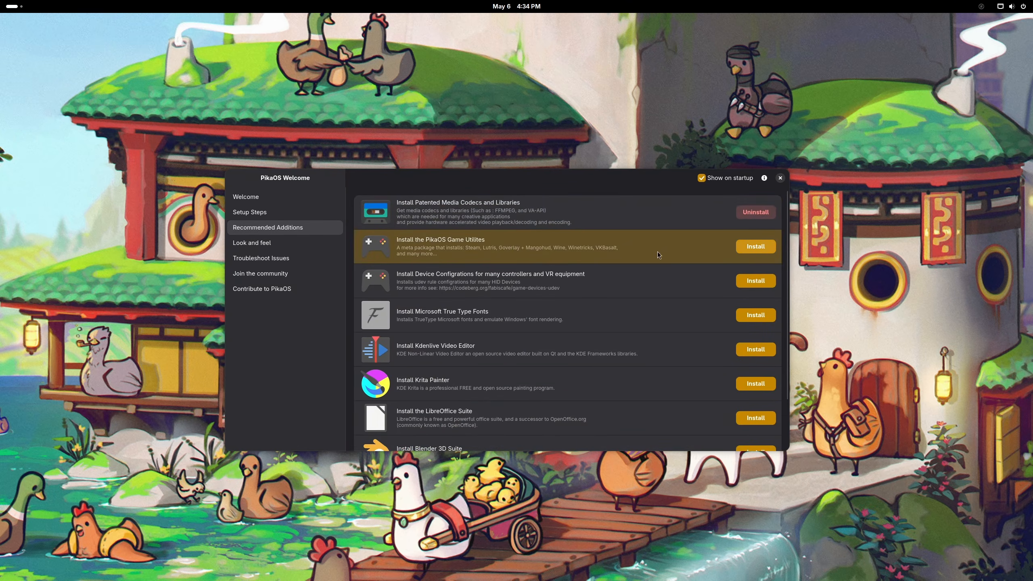
pyautogui.scroll(-1, 475, 287)
pyautogui.scroll(1, 484, 317)
pyautogui.click(469, 211)
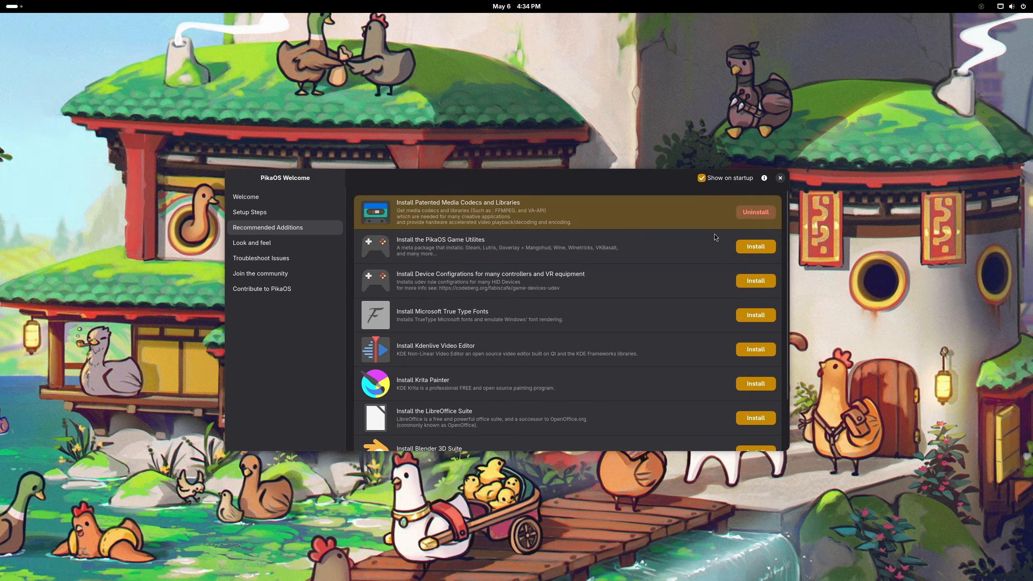
pyautogui.click(744, 256)
pyautogui.click(756, 247)
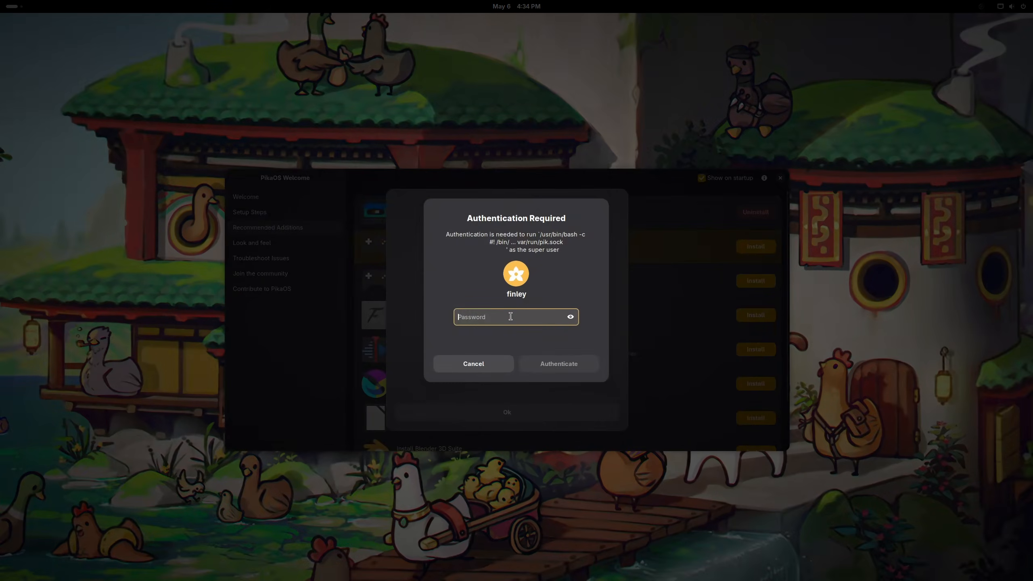
pyautogui.write('********')
pyautogui.press('Return')
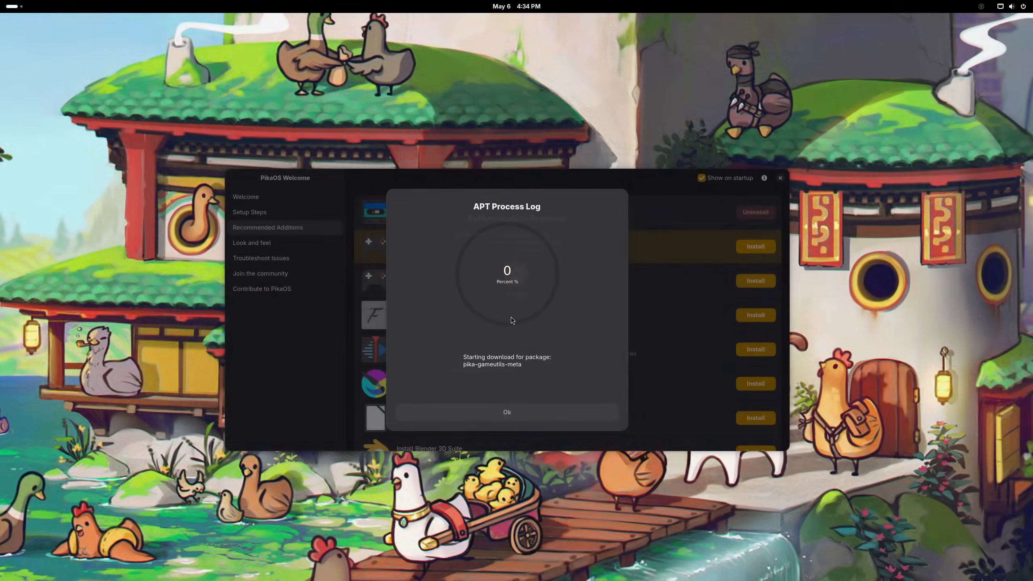
pyautogui.press('super+f')
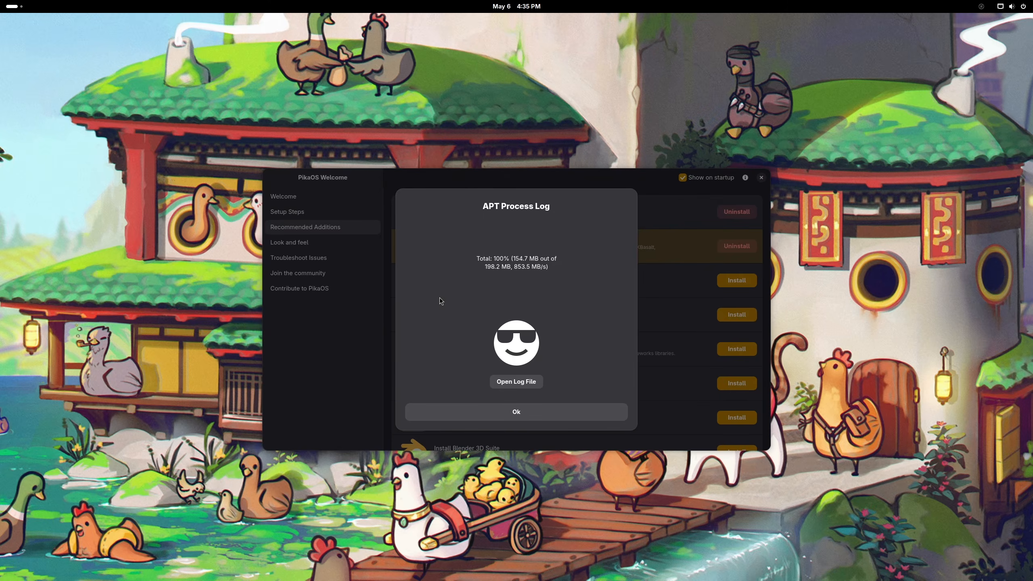
pyautogui.click(546, 411)
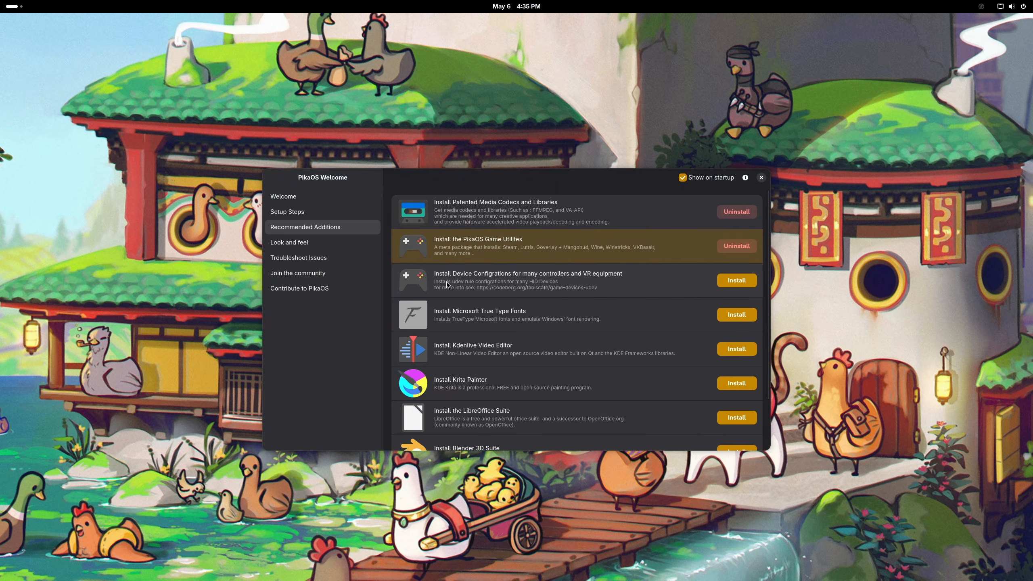
pyautogui.click(464, 276)
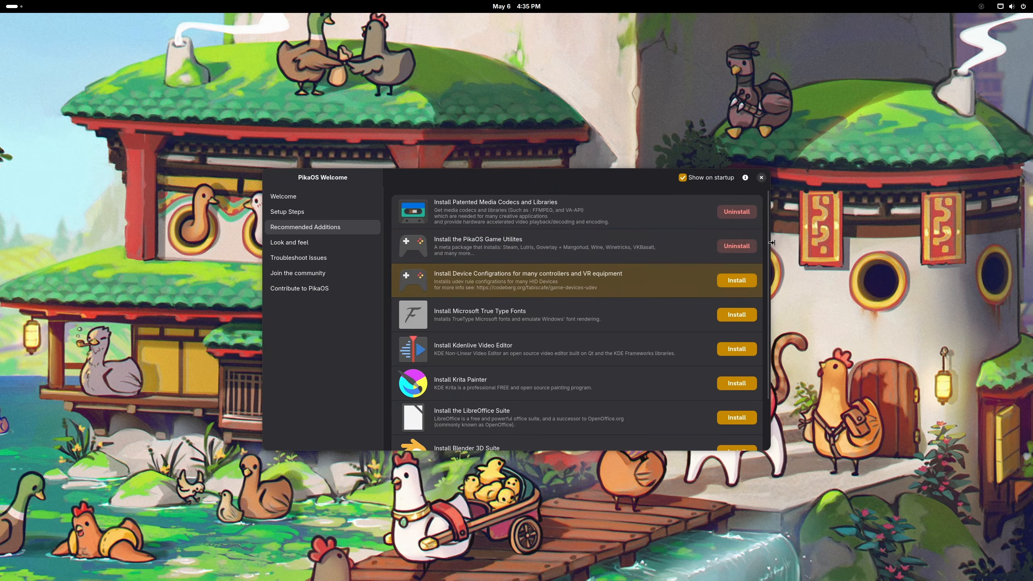
# Step: Install the controller and VR device configurations, authenticating with the admin password
pyautogui.click(741, 280)
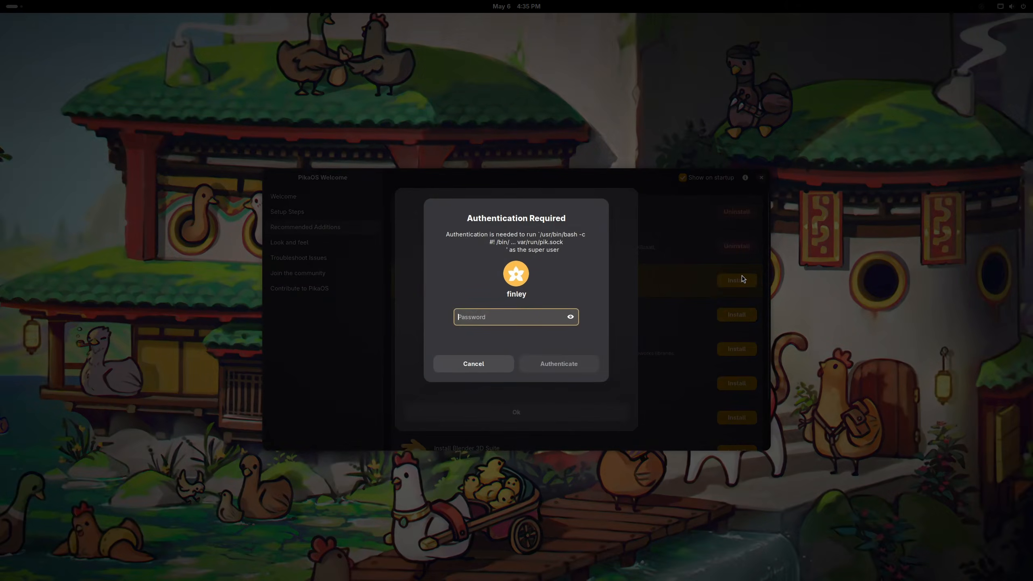
pyautogui.write('••••')
pyautogui.press('Return')
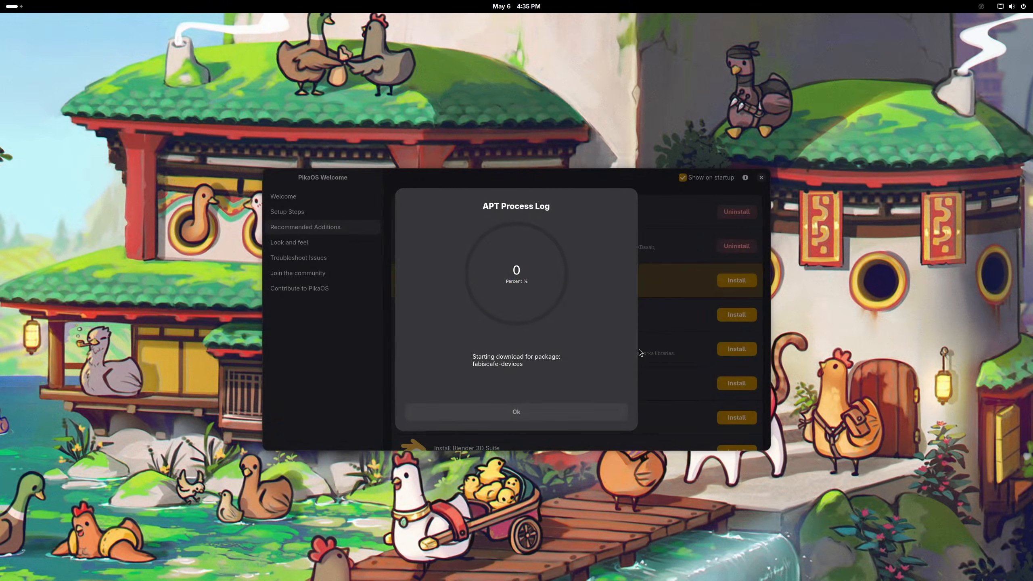
pyautogui.click(559, 412)
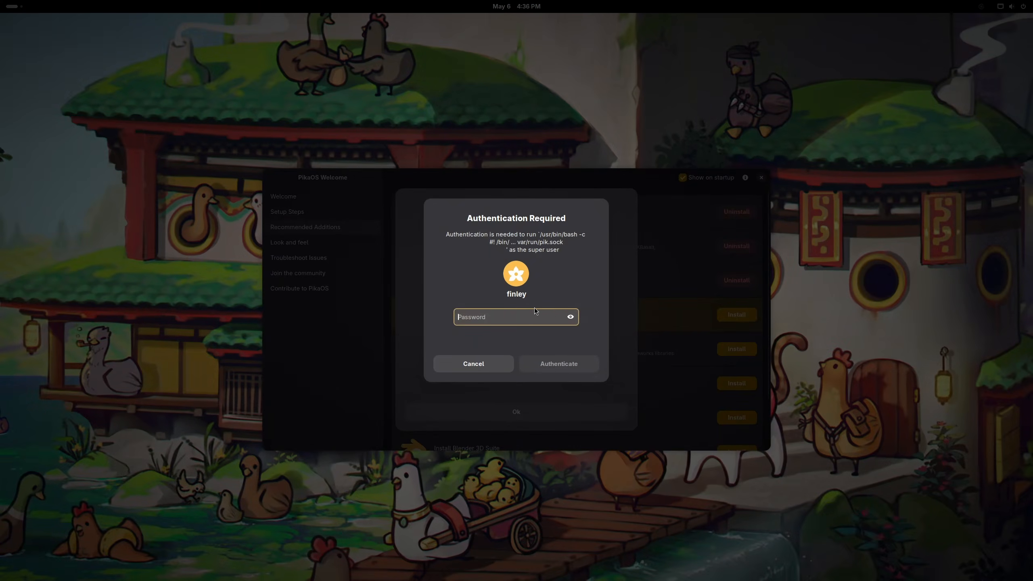
# Step: Authorize the Microsoft True Type Fonts install, then go to the Look and feel page
pyautogui.write('••••')
pyautogui.press('Return')
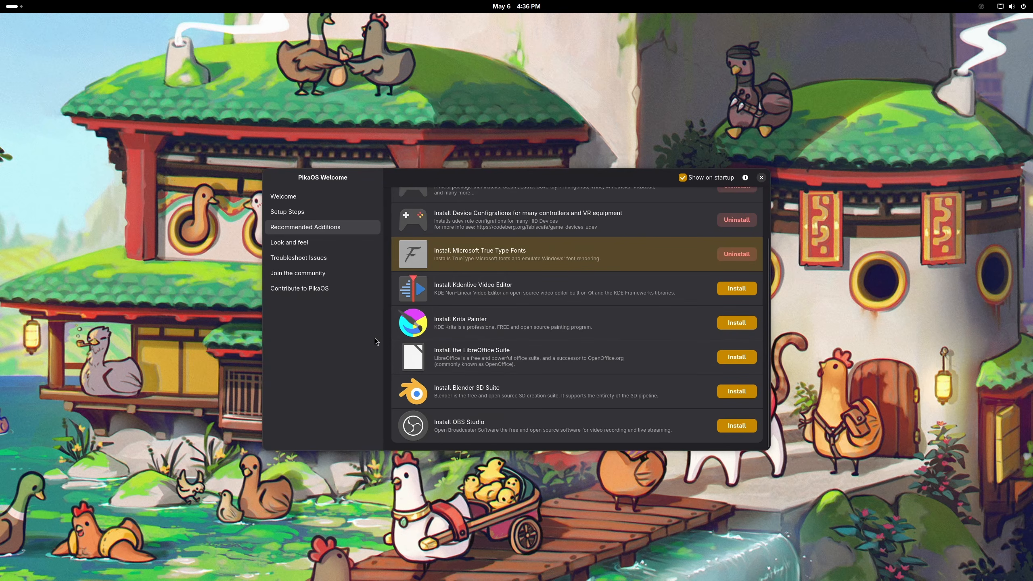
pyautogui.click(324, 243)
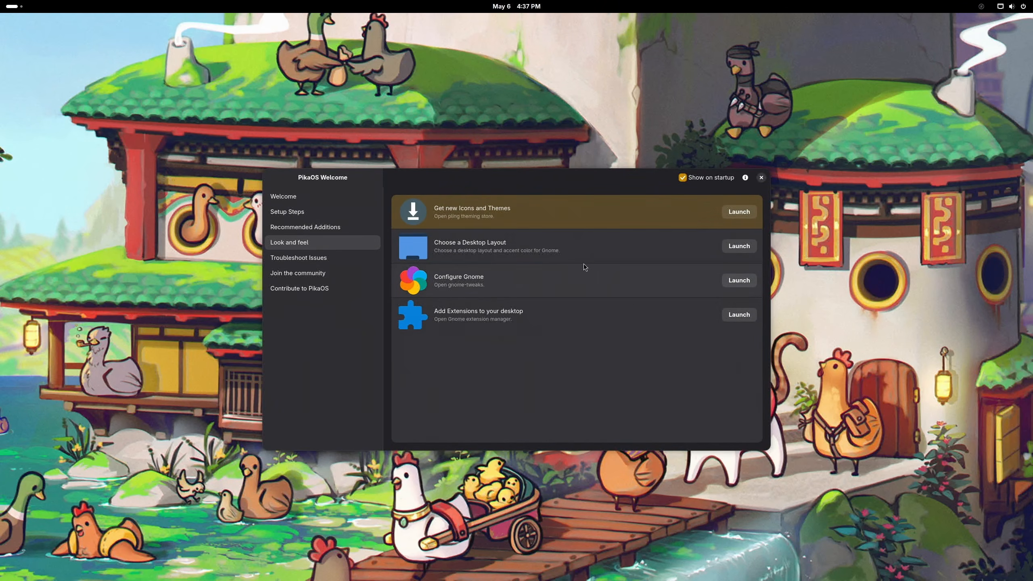
# Step: Try the Unity, PineApple, Eleven and Traditional layouts, settling on the GNOME 2 desktop layout
pyautogui.click(739, 212)
pyautogui.click(752, 29)
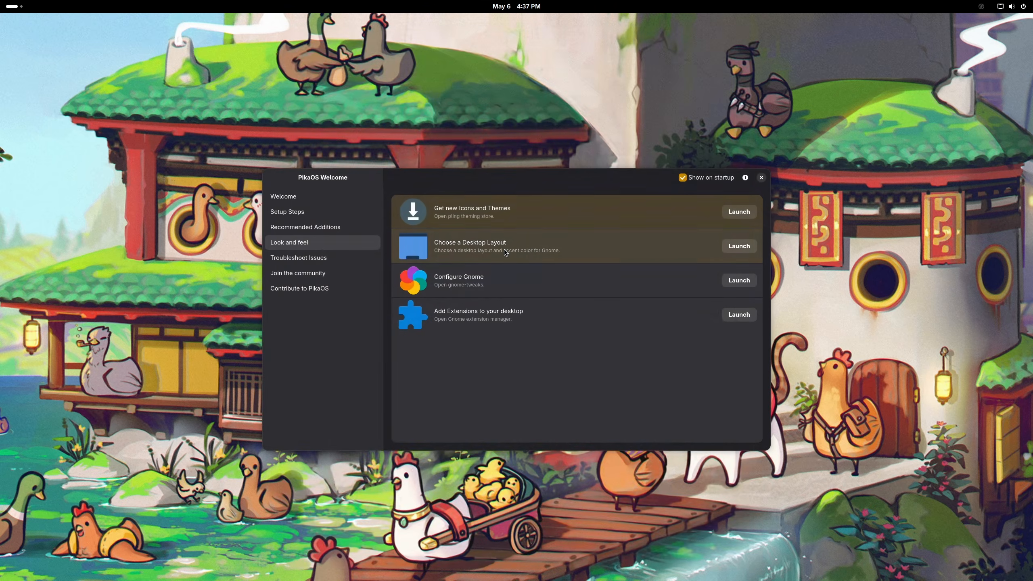
pyautogui.click(738, 246)
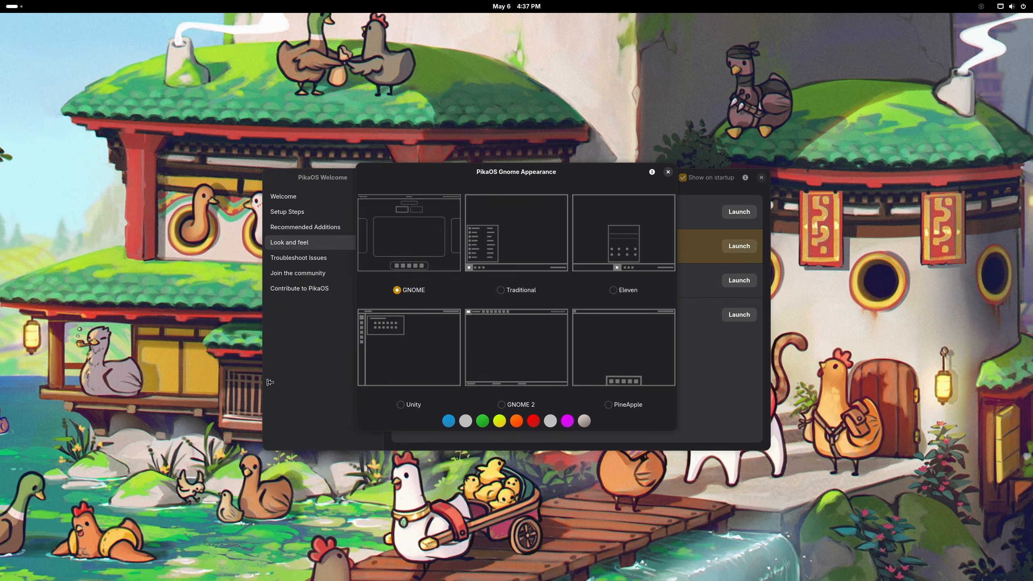
pyautogui.click(399, 406)
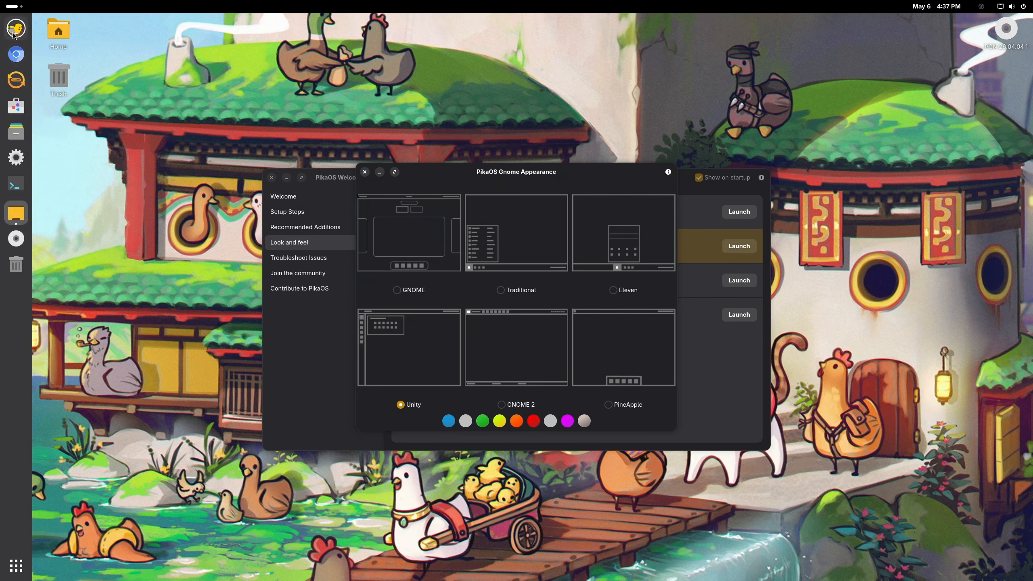
pyautogui.click(501, 405)
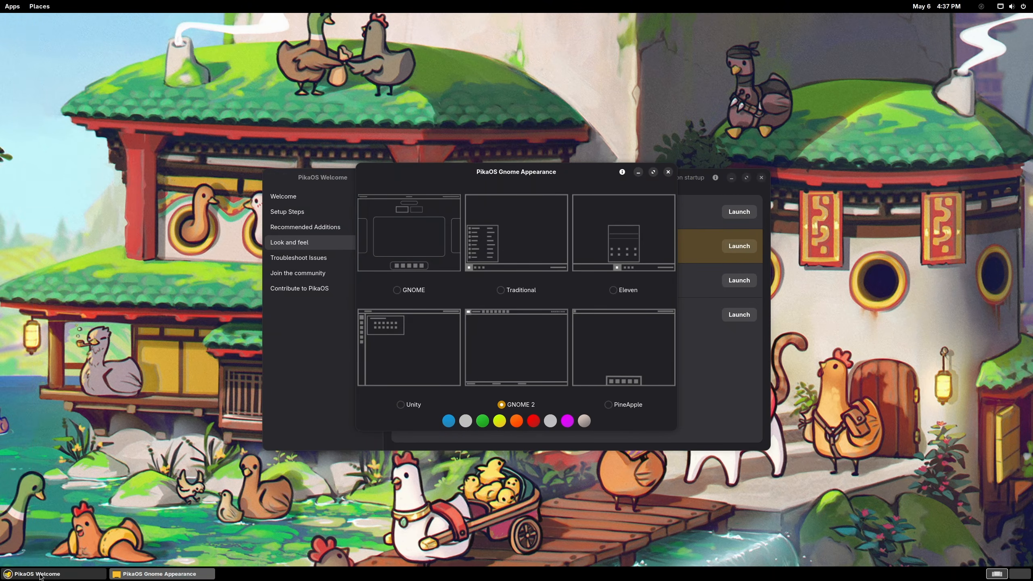
pyautogui.click(608, 405)
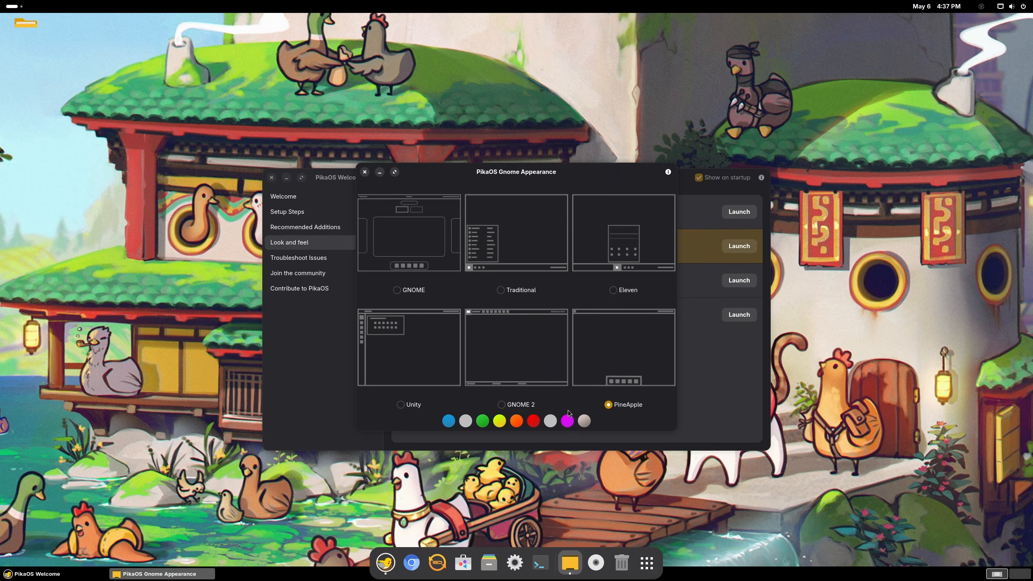
pyautogui.click(508, 403)
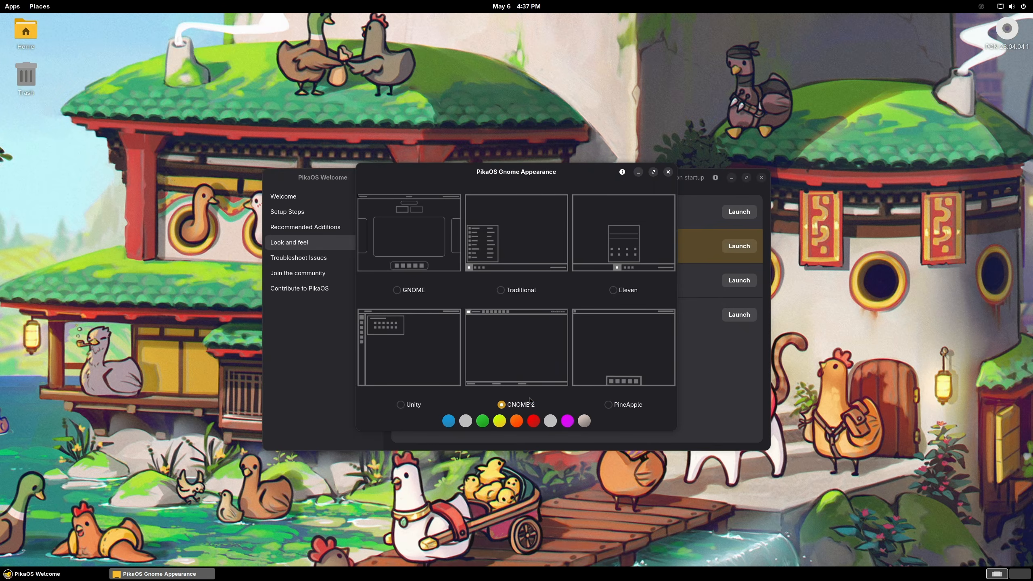
pyautogui.click(612, 292)
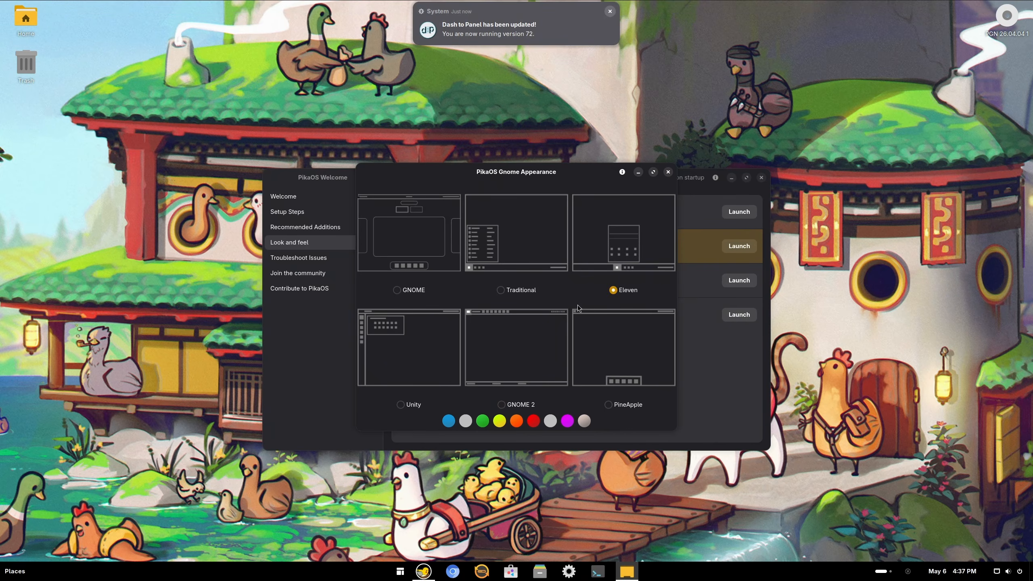
pyautogui.click(500, 290)
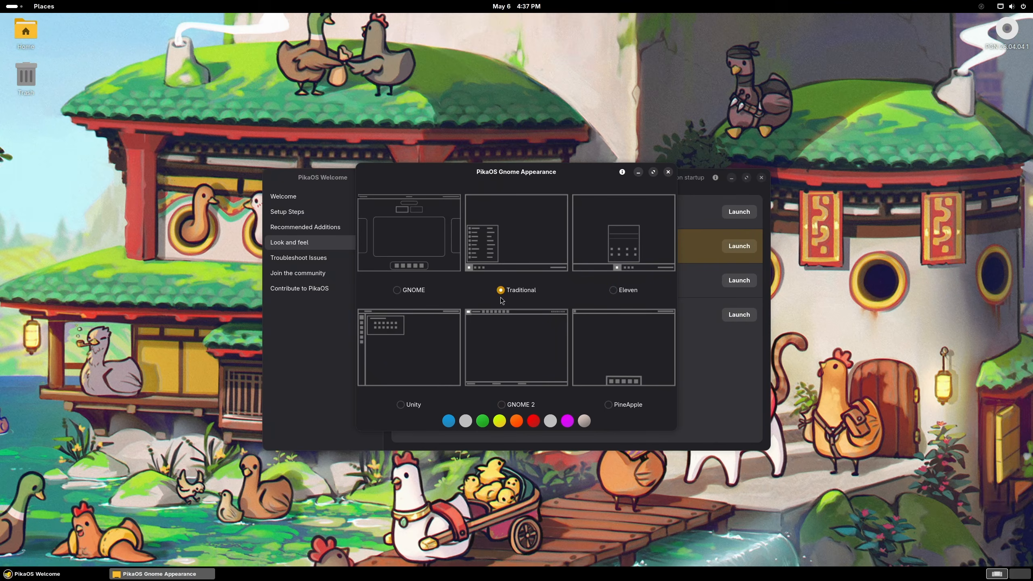
pyautogui.click(504, 405)
# Step: Glance at the Welcome community pages, then close the Welcome and Gnome Appearance windows
pyautogui.click(298, 257)
pyautogui.click(297, 273)
pyautogui.click(299, 288)
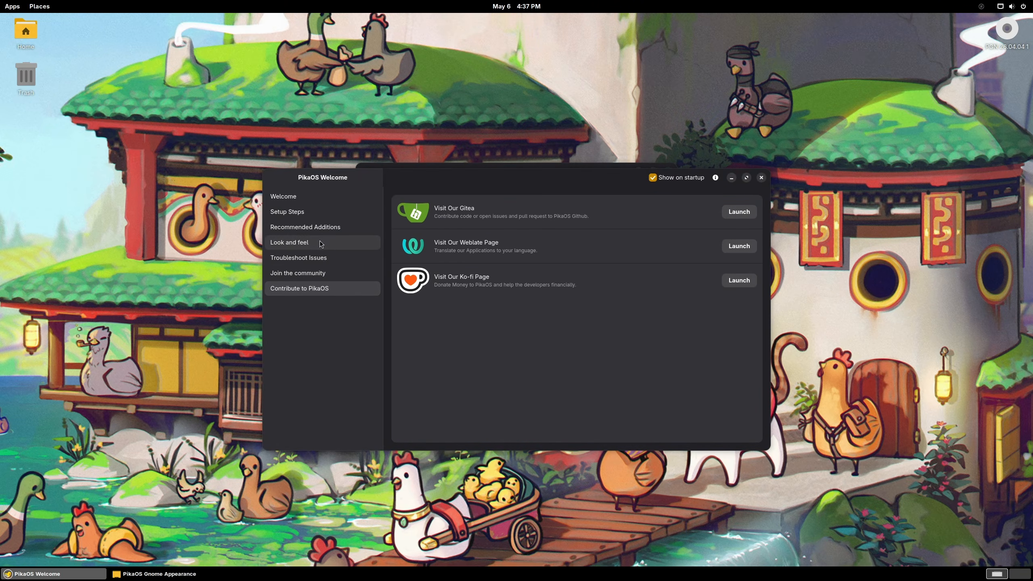
pyautogui.click(298, 273)
pyautogui.click(761, 177)
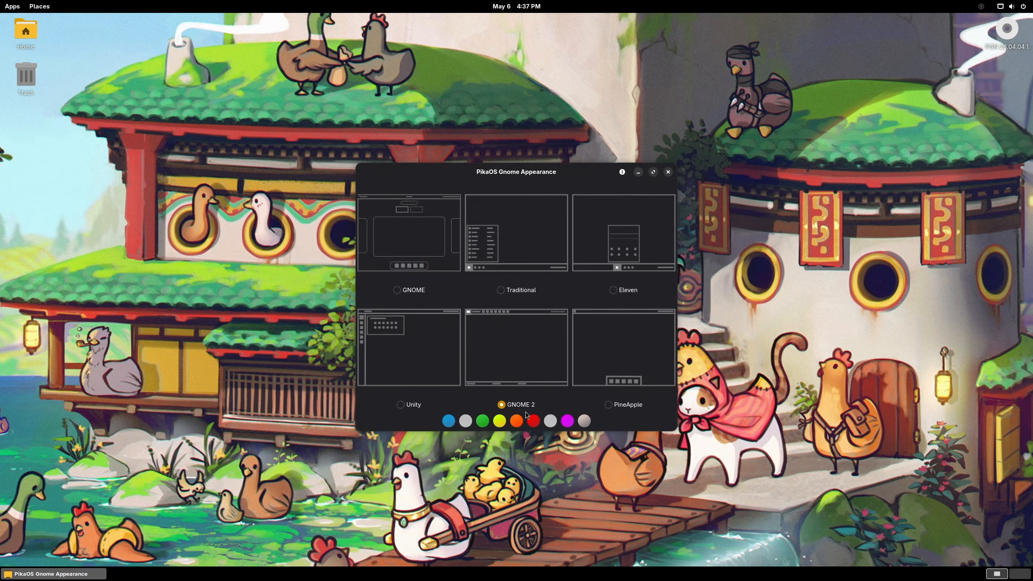
pyautogui.click(668, 173)
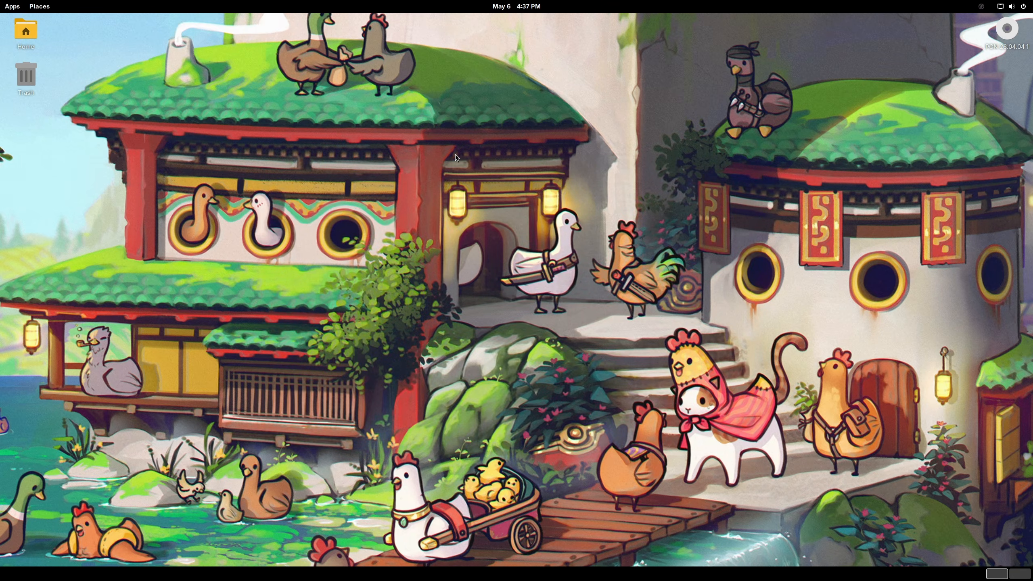
# Step: Restart the VM via the quick settings power menu, confirming Restart
pyautogui.click(12, 6)
pyautogui.click(620, 107)
pyautogui.click(1011, 6)
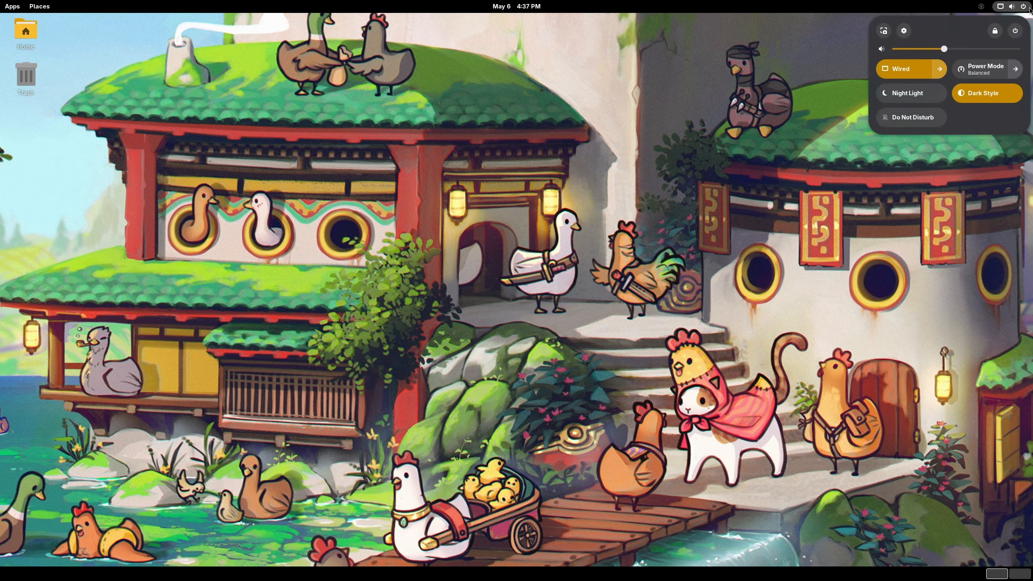
pyautogui.click(1010, 35)
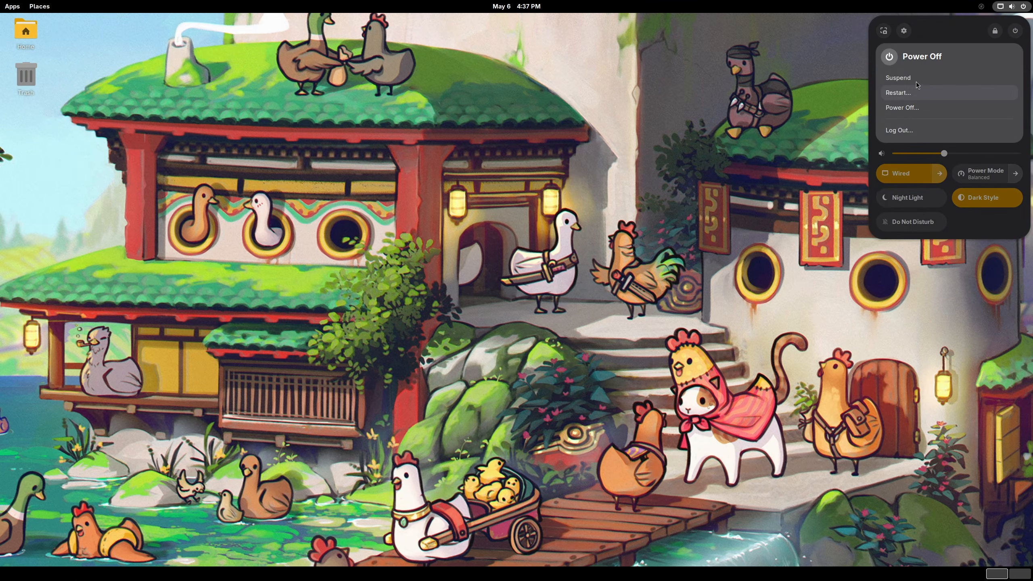
pyautogui.click(898, 93)
pyautogui.click(554, 313)
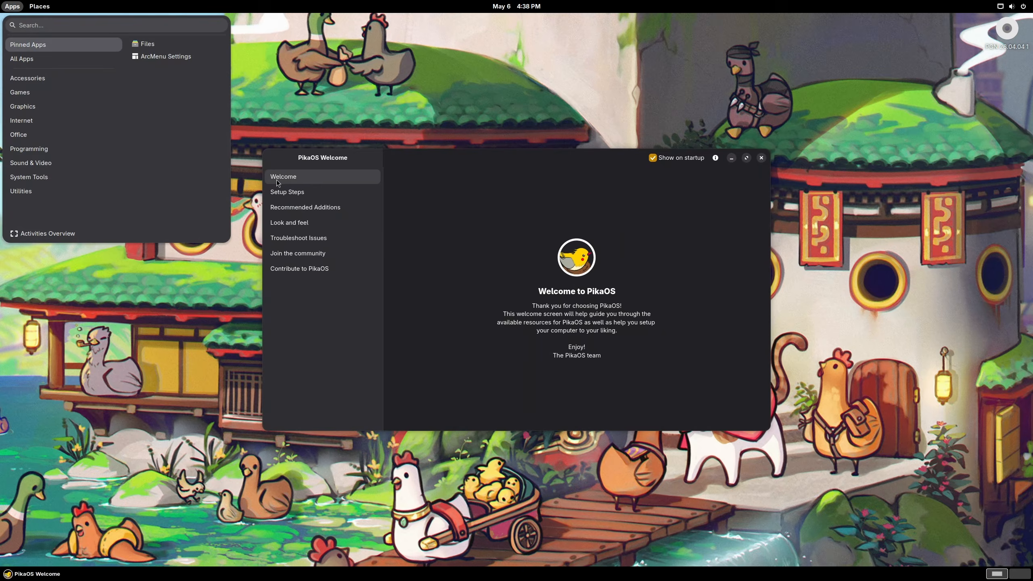
# Step: Close the open menu and Welcome window, then relaunch Welcome to PikaOS by searching 'pikaos'
pyautogui.click(276, 180)
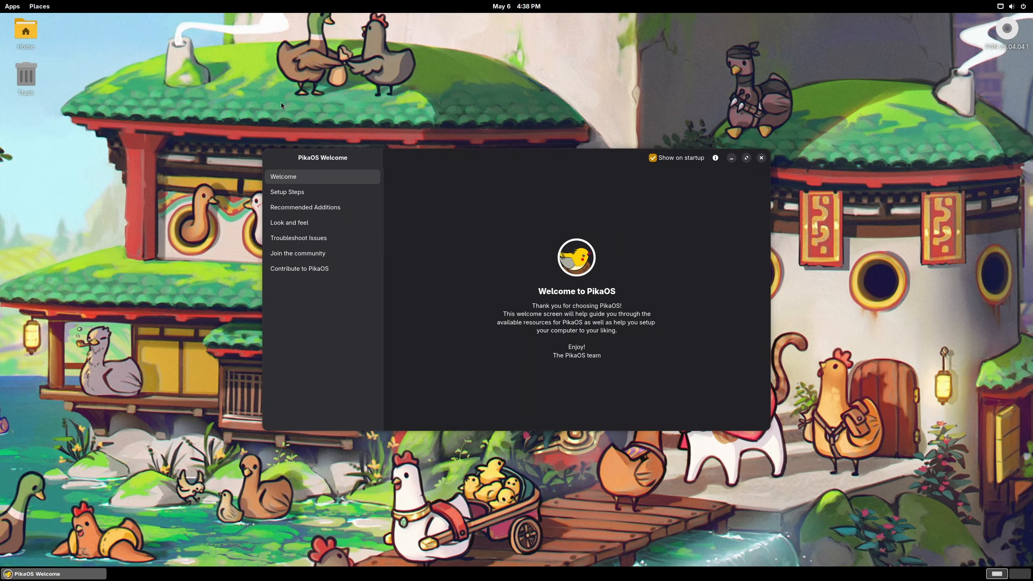
pyautogui.click(761, 158)
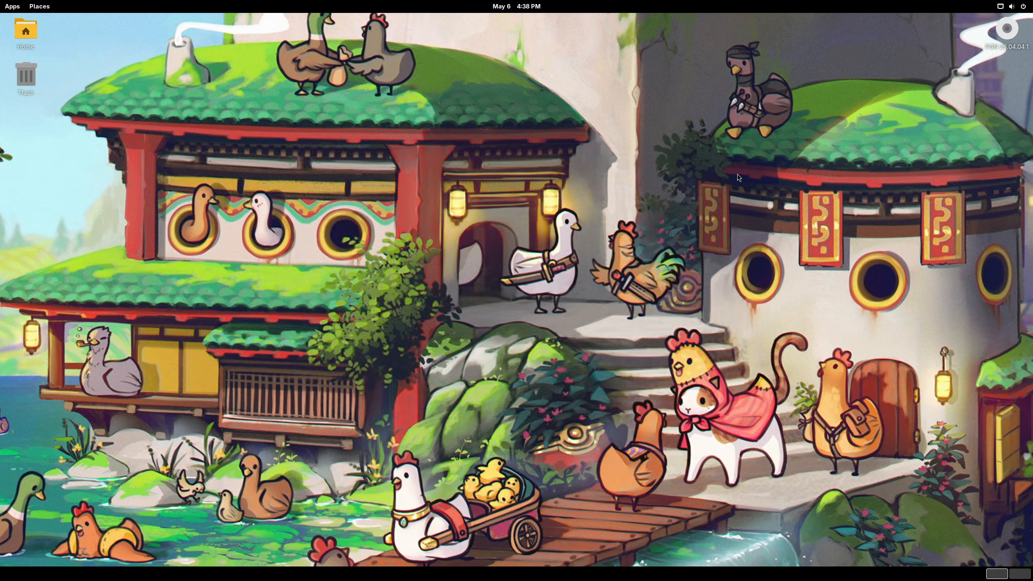
pyautogui.press('super')
pyautogui.press('super')
pyautogui.press('super')
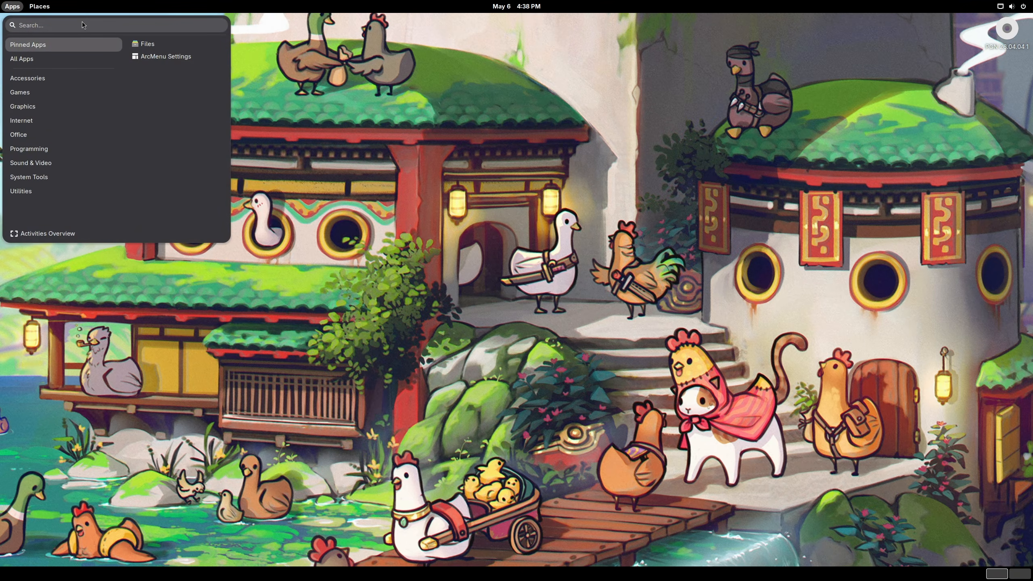
pyautogui.click(155, 22)
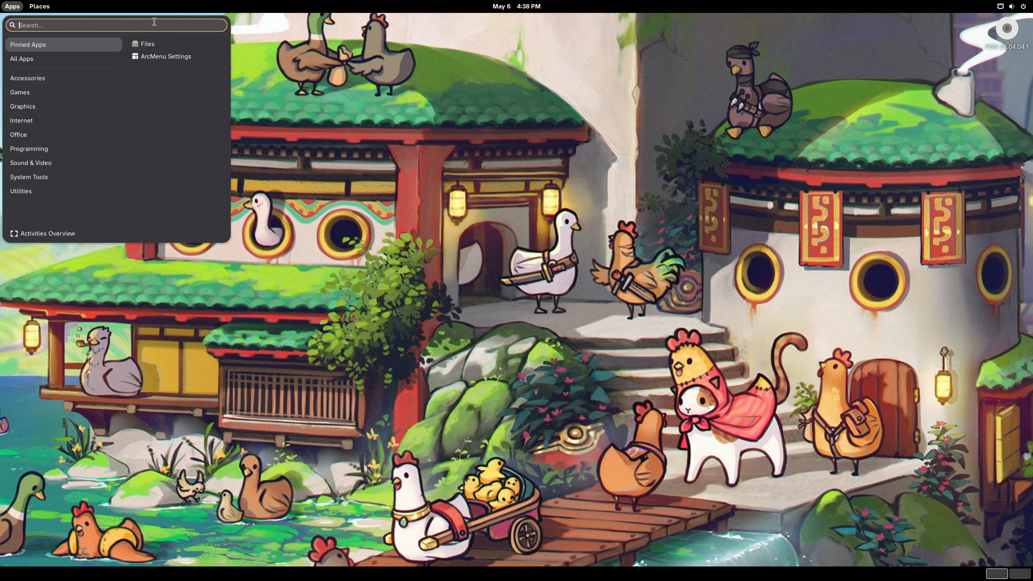
pyautogui.write('pikaos')
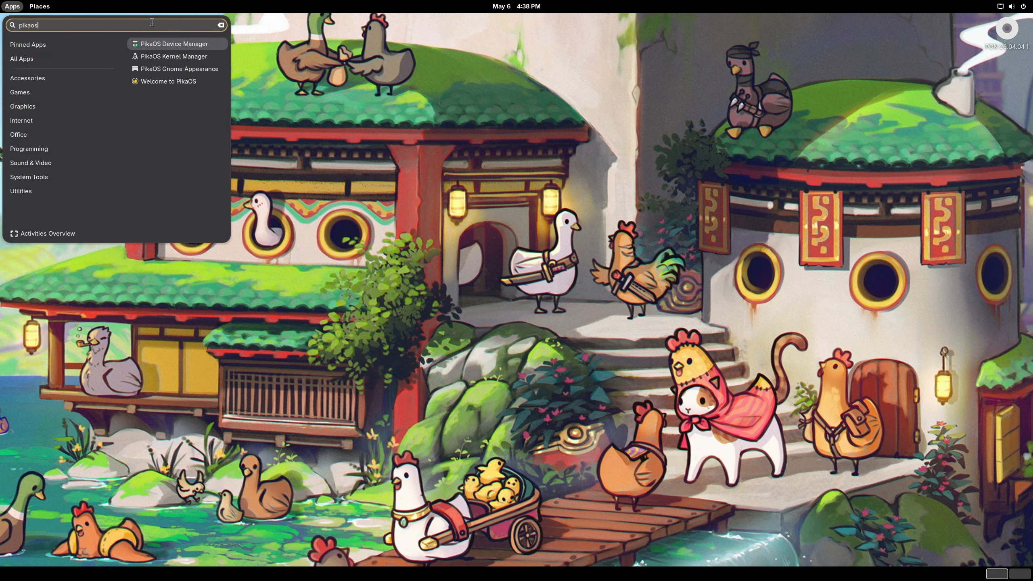
pyautogui.click(168, 81)
# Step: Apply the PineApple bottom-dock layout from Look and feel, then return to that page
pyautogui.click(327, 238)
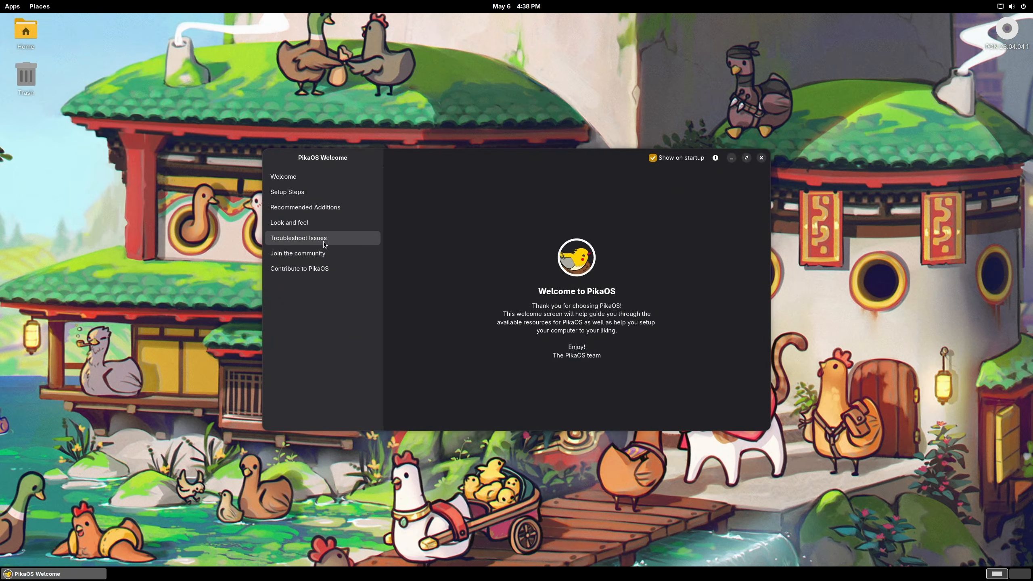
pyautogui.click(309, 223)
pyautogui.click(739, 226)
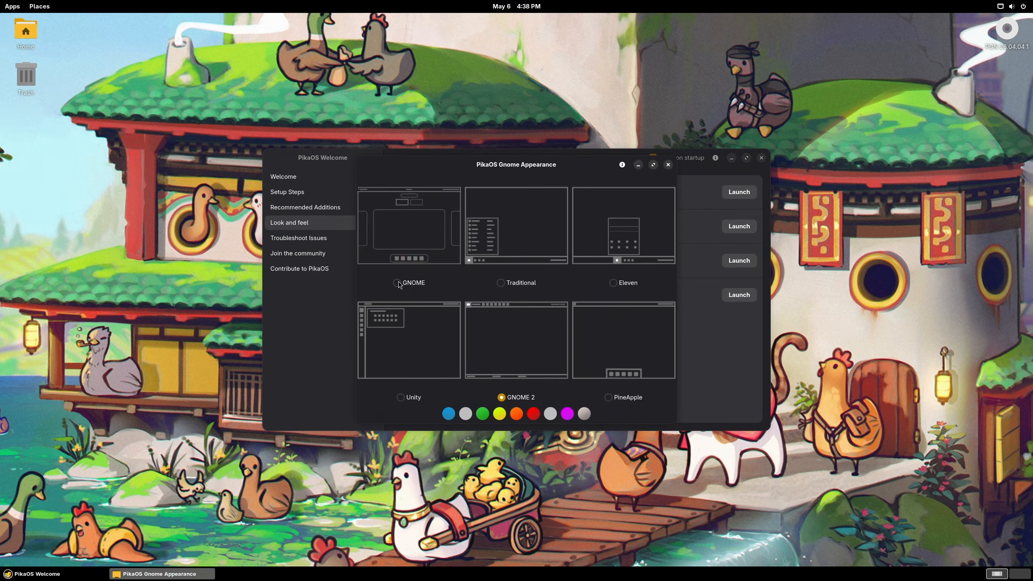
pyautogui.click(398, 283)
pyautogui.click(608, 397)
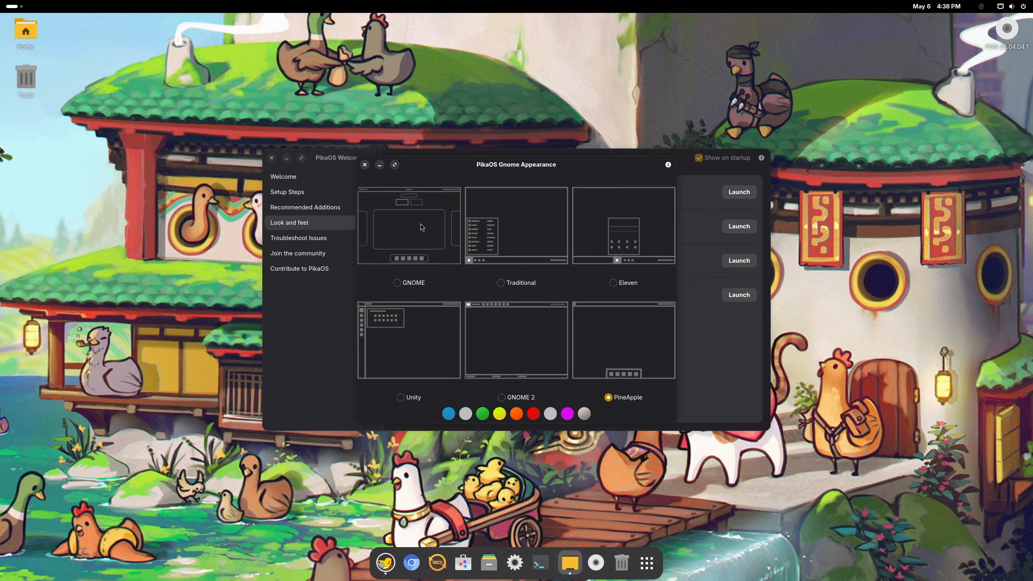
pyautogui.click(302, 238)
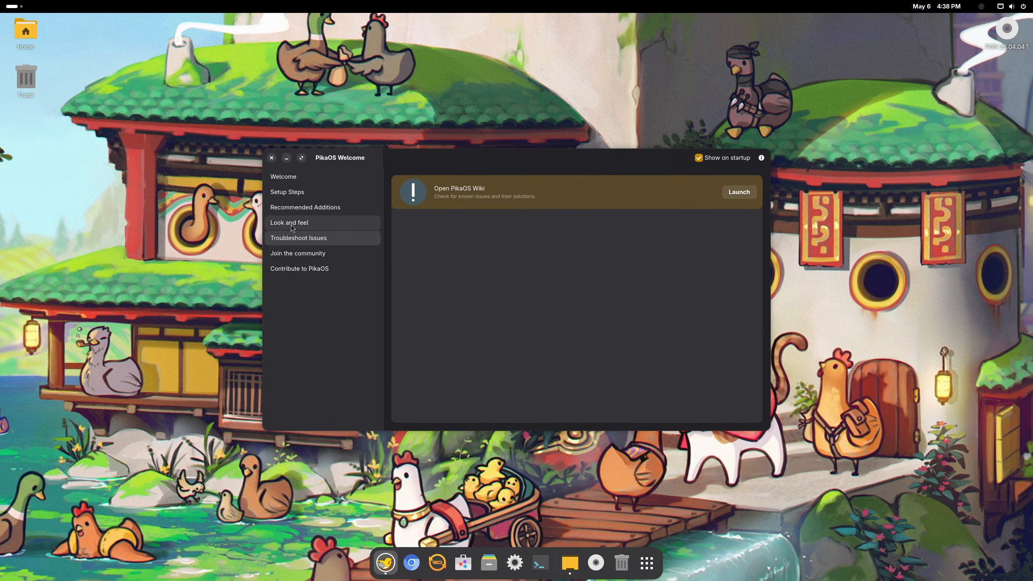
pyautogui.click(292, 225)
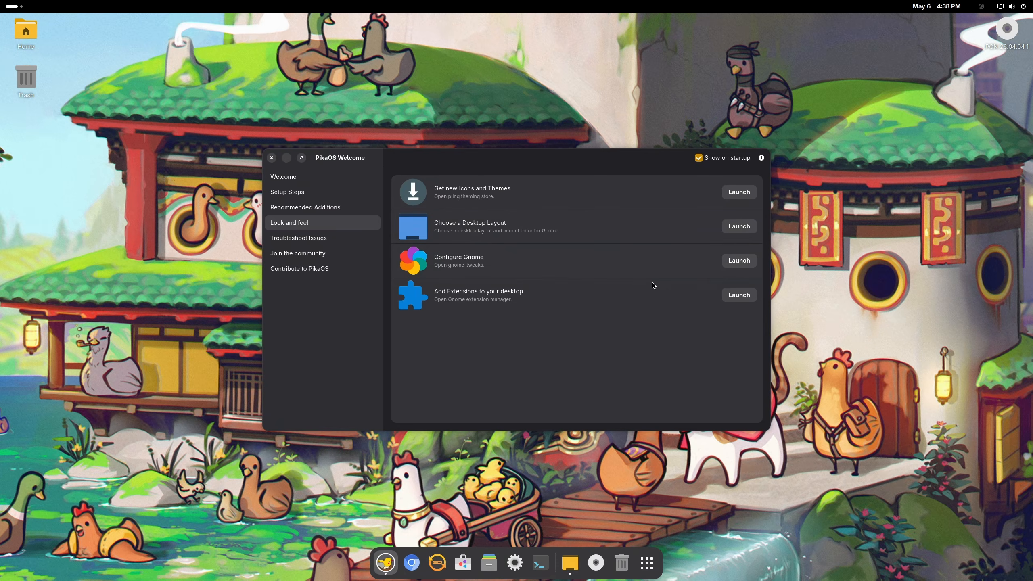
# Step: In GNOME Tweaks, browse Appearance themes and try the Default sound theme before restoring Pika
pyautogui.click(738, 260)
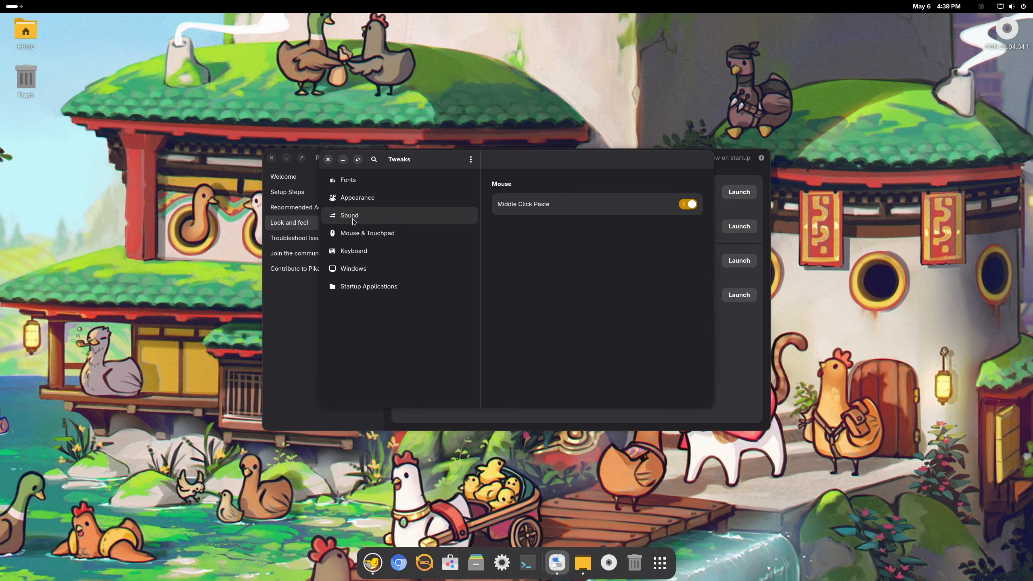
pyautogui.click(356, 221)
pyautogui.click(363, 198)
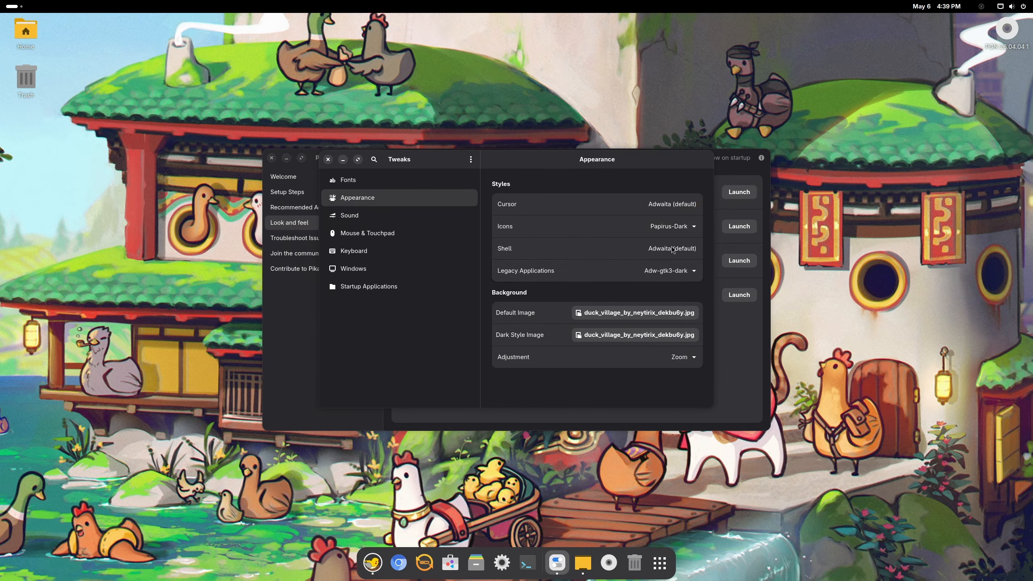
pyautogui.click(671, 224)
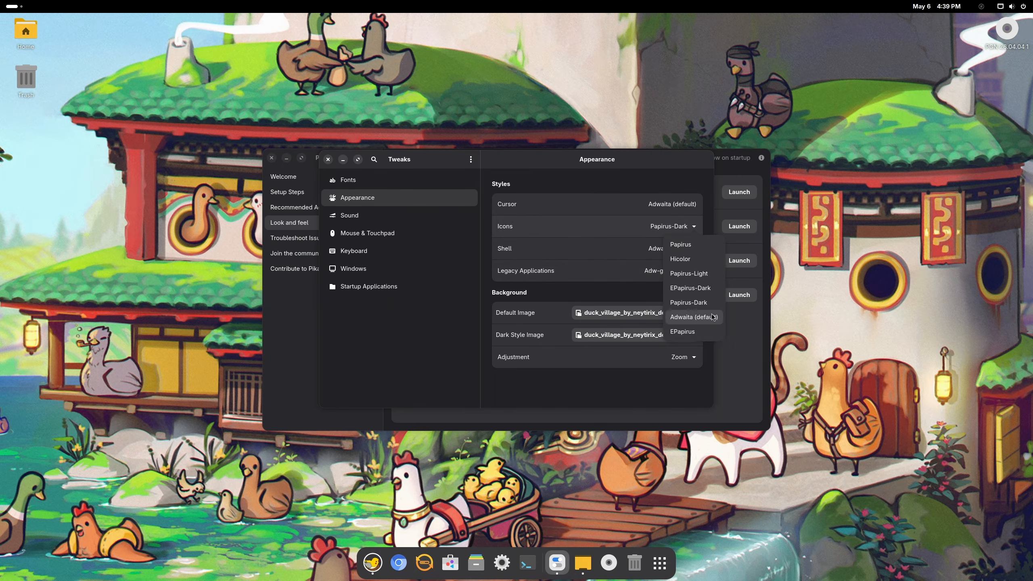
pyautogui.click(608, 277)
pyautogui.click(654, 272)
pyautogui.click(641, 291)
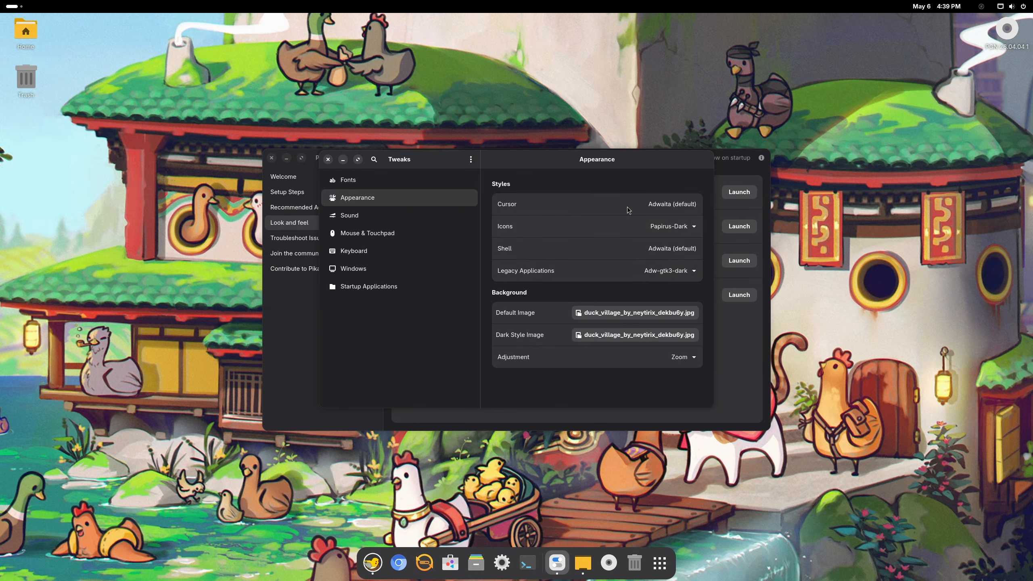
pyautogui.click(382, 215)
pyautogui.click(685, 188)
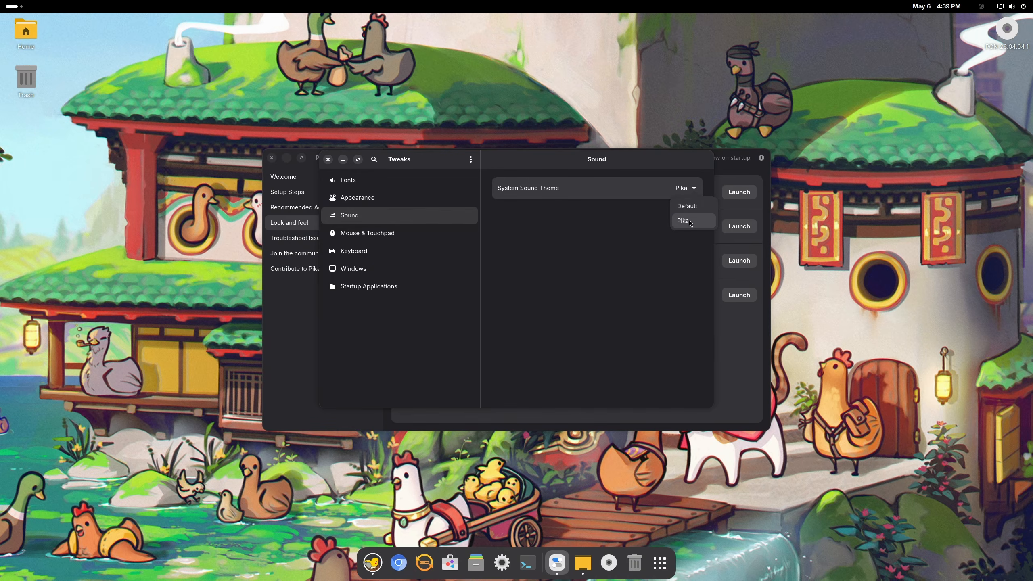
pyautogui.click(689, 208)
pyautogui.click(687, 190)
pyautogui.click(684, 220)
# Step: Set the Interface Text font to Cantarell Regular
pyautogui.click(398, 181)
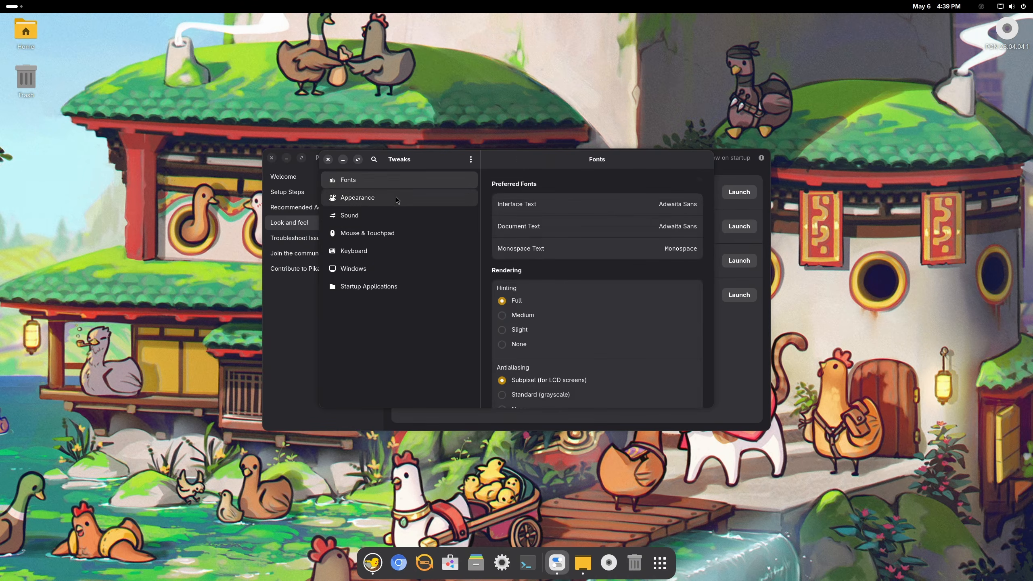
pyautogui.click(685, 210)
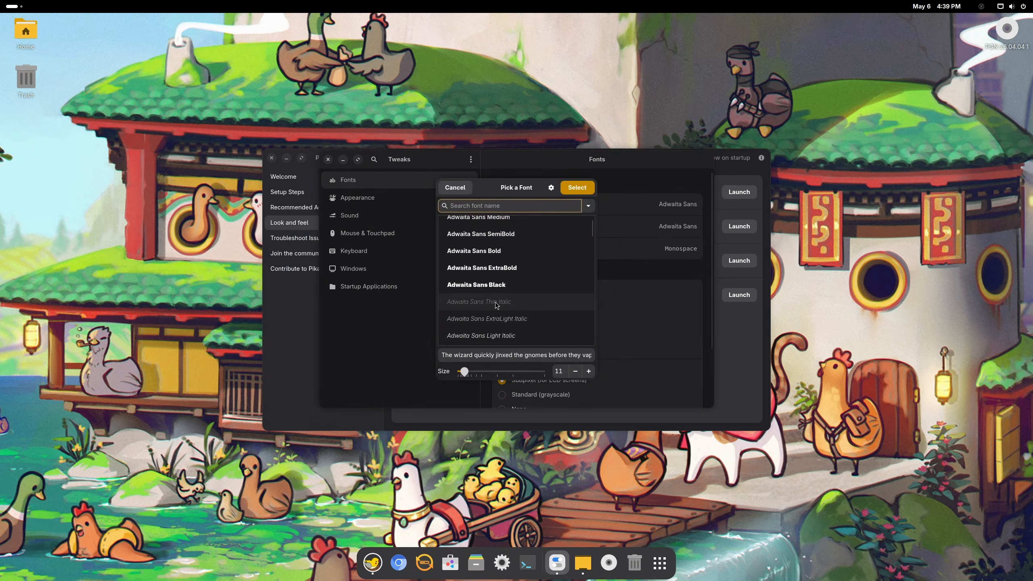
pyautogui.scroll(-15, 496, 305)
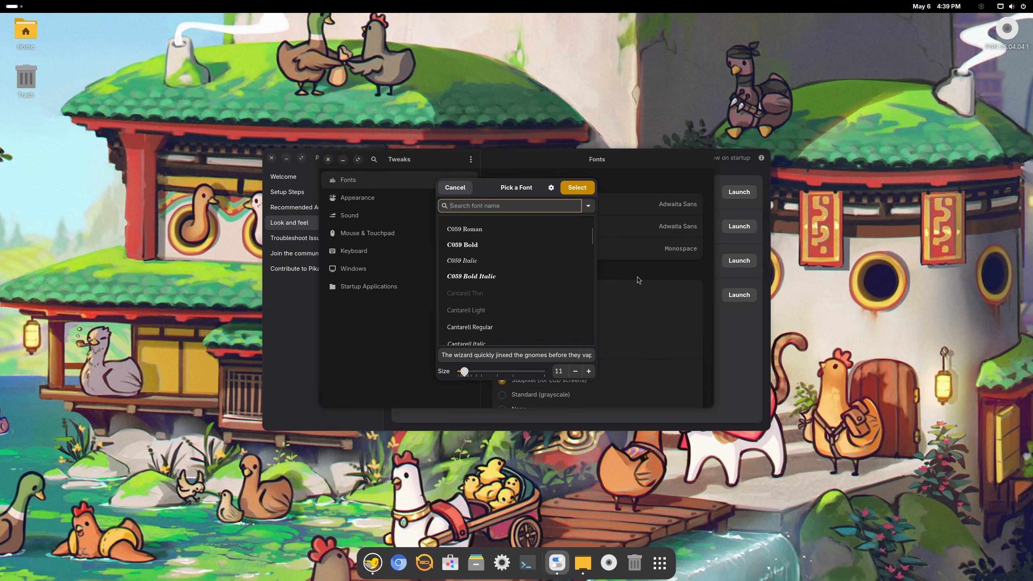
pyautogui.click(469, 327)
pyautogui.click(572, 188)
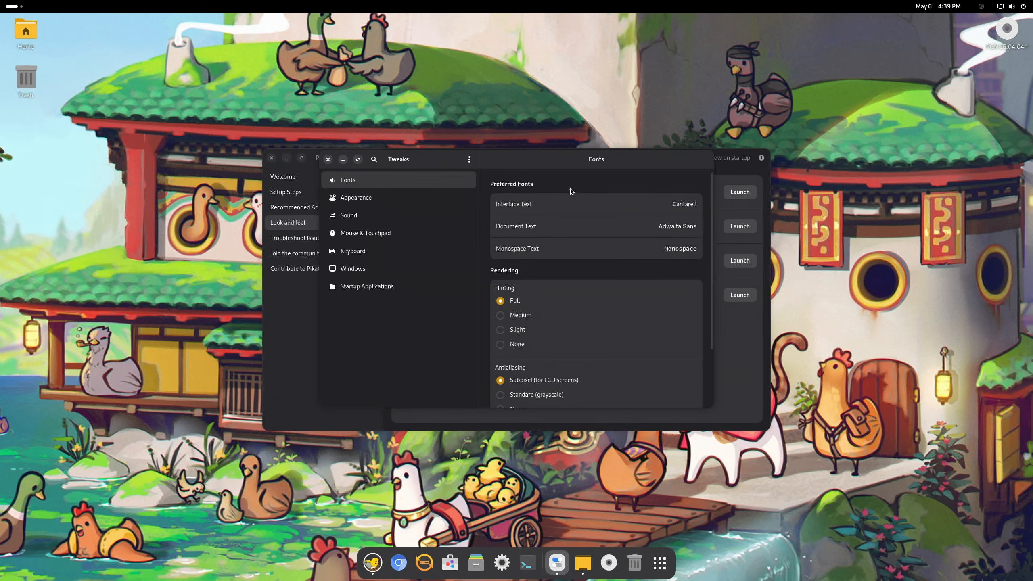
# Step: Close the PikaOS Welcome window and open options for the selected Home and Trash icons
pyautogui.click(290, 326)
pyautogui.click(302, 240)
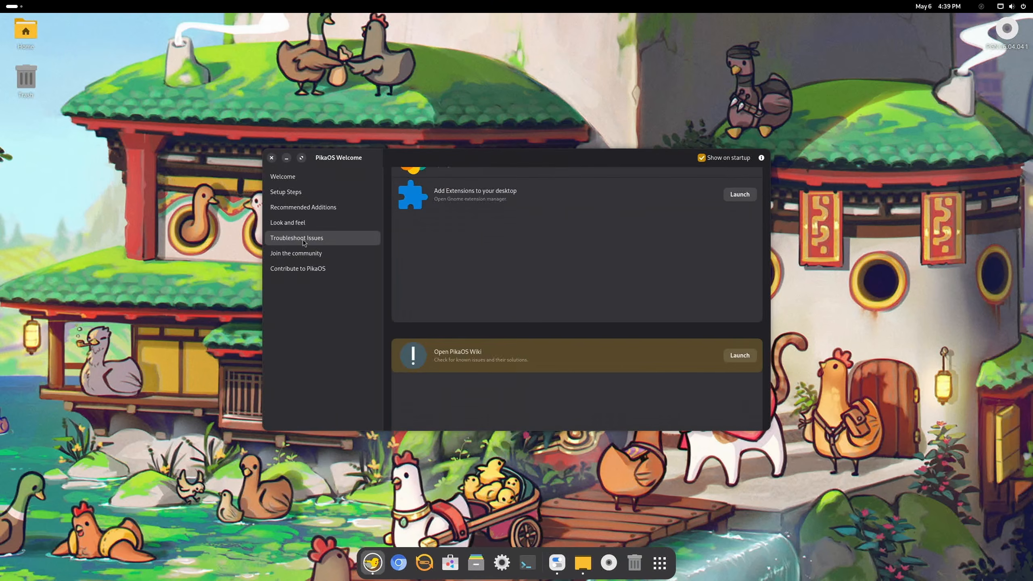
pyautogui.click(298, 269)
pyautogui.click(271, 157)
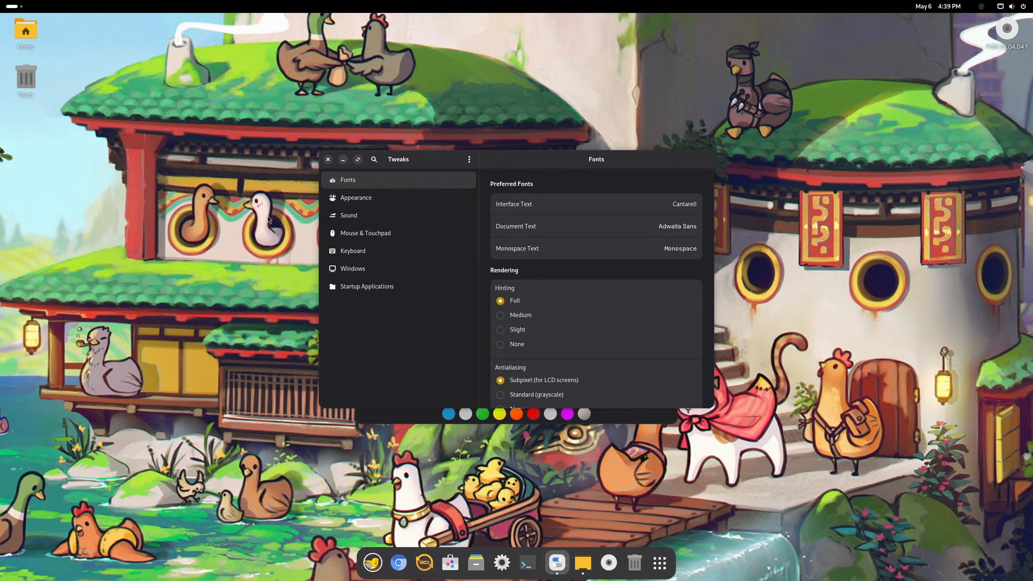
pyautogui.moveTo(178, 187); pyautogui.dragTo(10, 40)
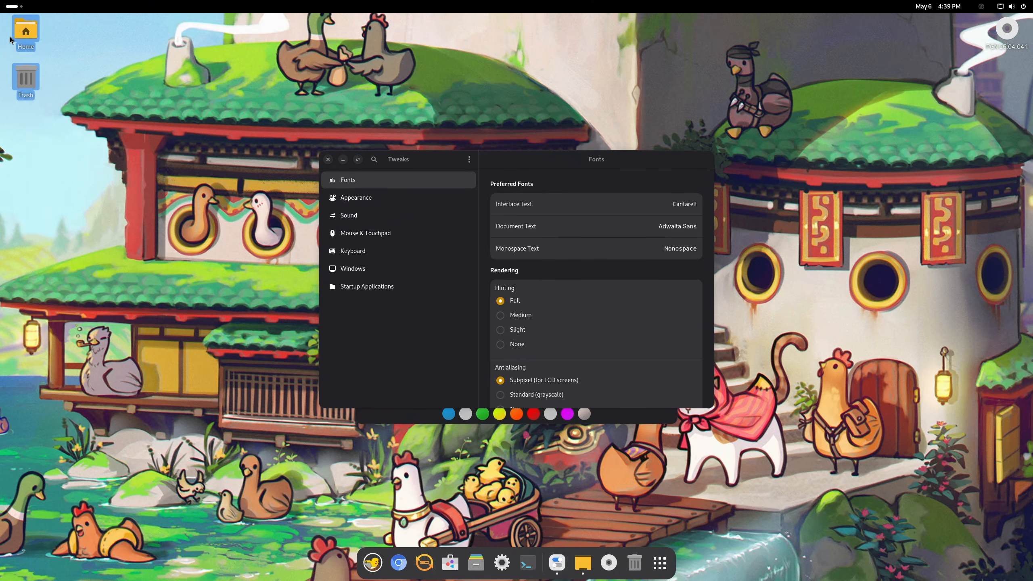
pyautogui.rightClick(14, 34)
# Step: Close the Tweaks and Gnome Appearance windows
pyautogui.click(327, 159)
pyautogui.click(364, 164)
pyautogui.press('super')
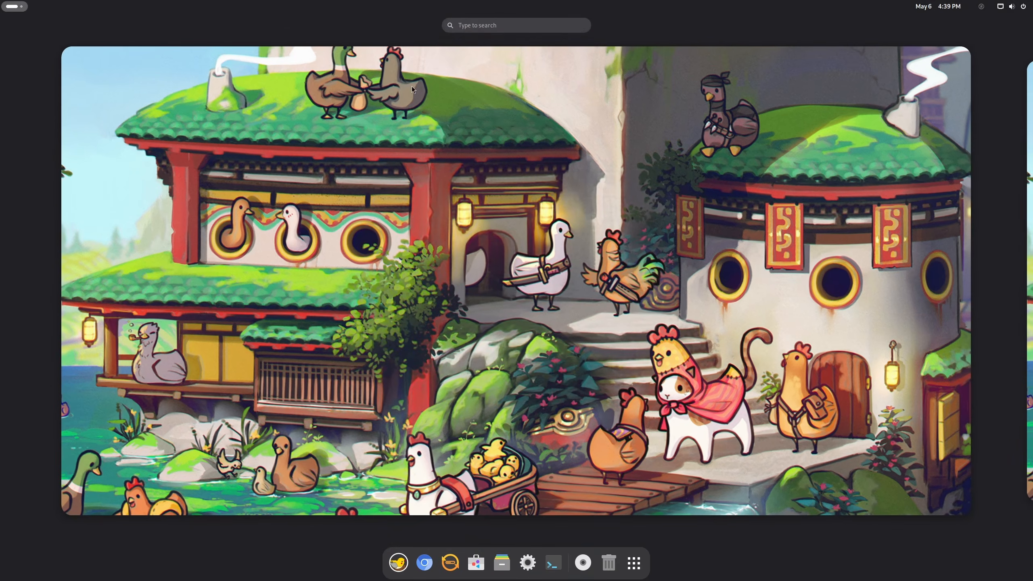
pyautogui.click(476, 27)
pyautogui.click(521, 180)
# Step: Search the overview for steam, heroic and proto to confirm those apps are installed
pyautogui.press('super')
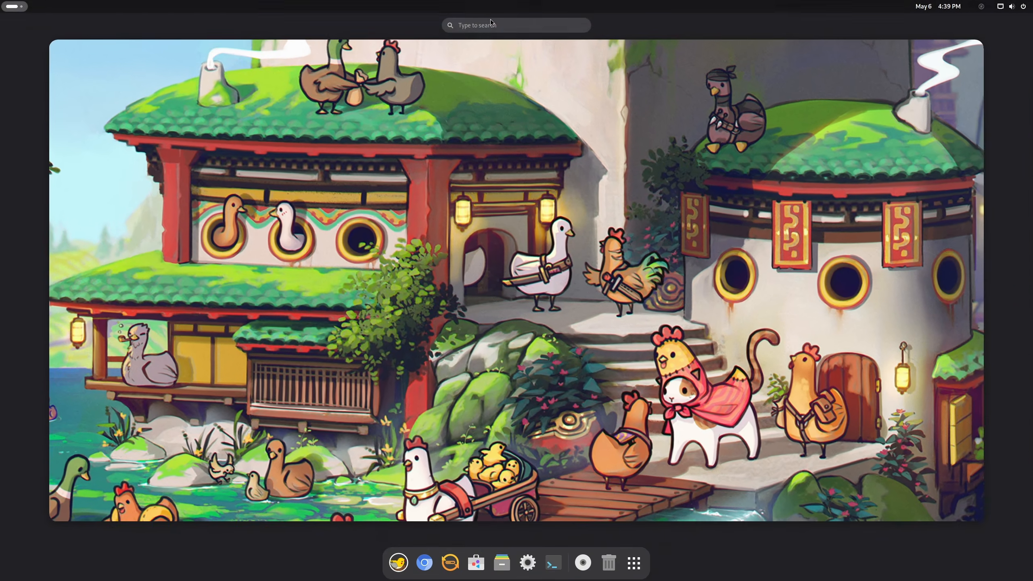
pyautogui.click(488, 29)
pyautogui.write('stea')
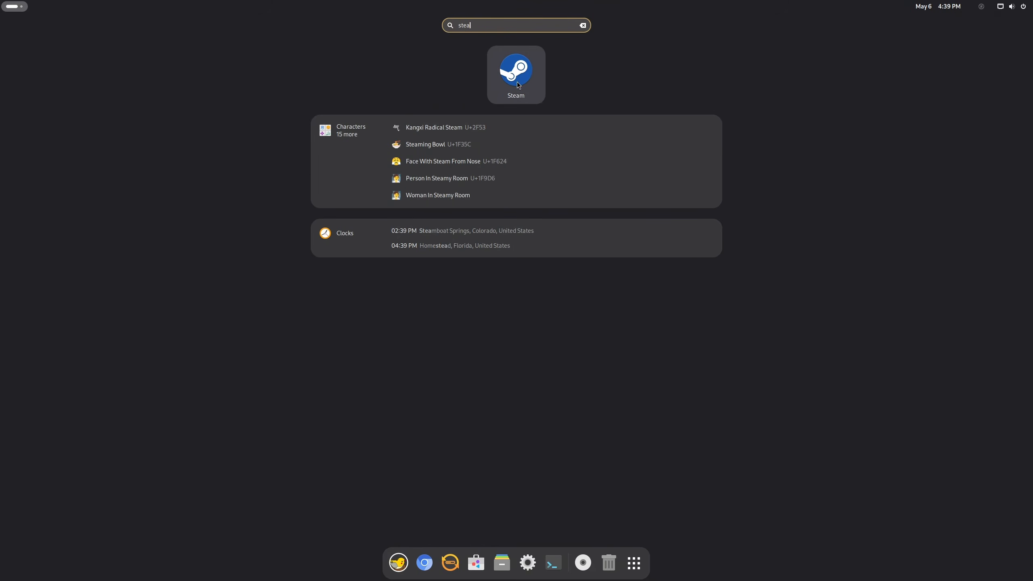
pyautogui.press('BackSpace')
pyautogui.press('BackSpace')
pyautogui.press('BackSpace')
pyautogui.press('BackSpace')
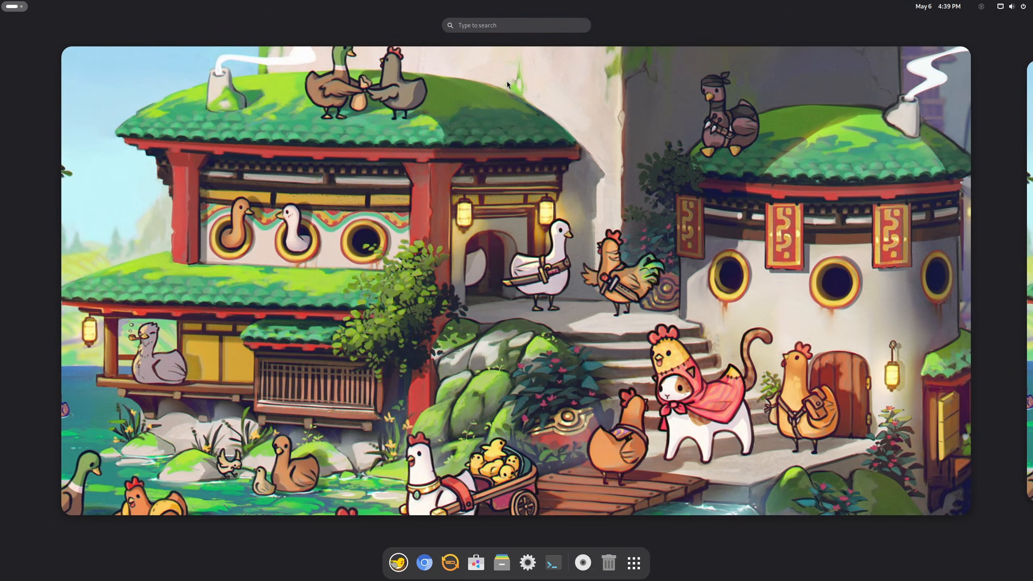
pyautogui.write('heroic')
pyautogui.press('BackSpace')
pyautogui.press('BackSpace')
pyautogui.press('BackSpace')
pyautogui.press('BackSpace')
pyautogui.press('BackSpace')
pyautogui.press('BackSpace')
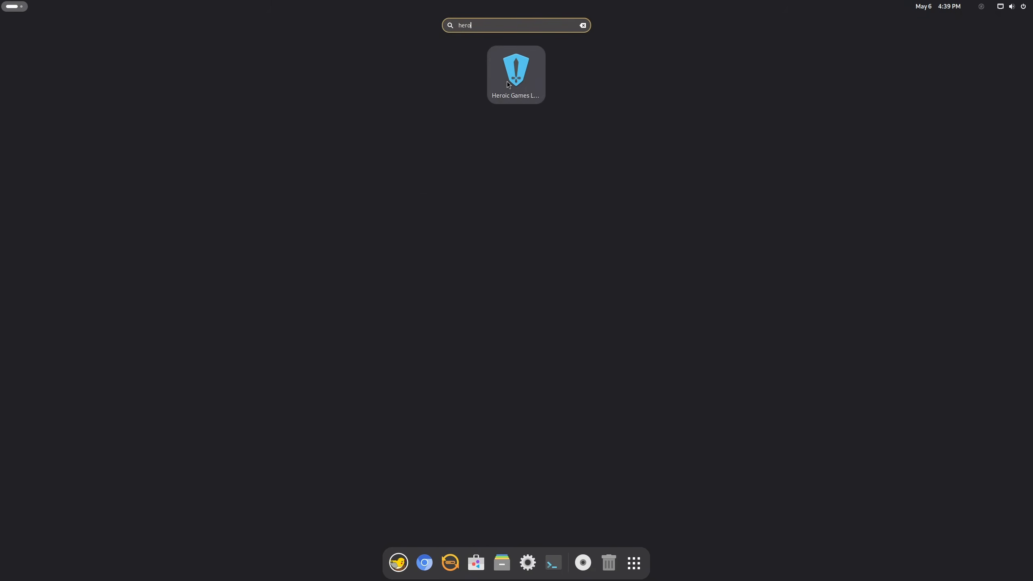
pyautogui.write('proto')
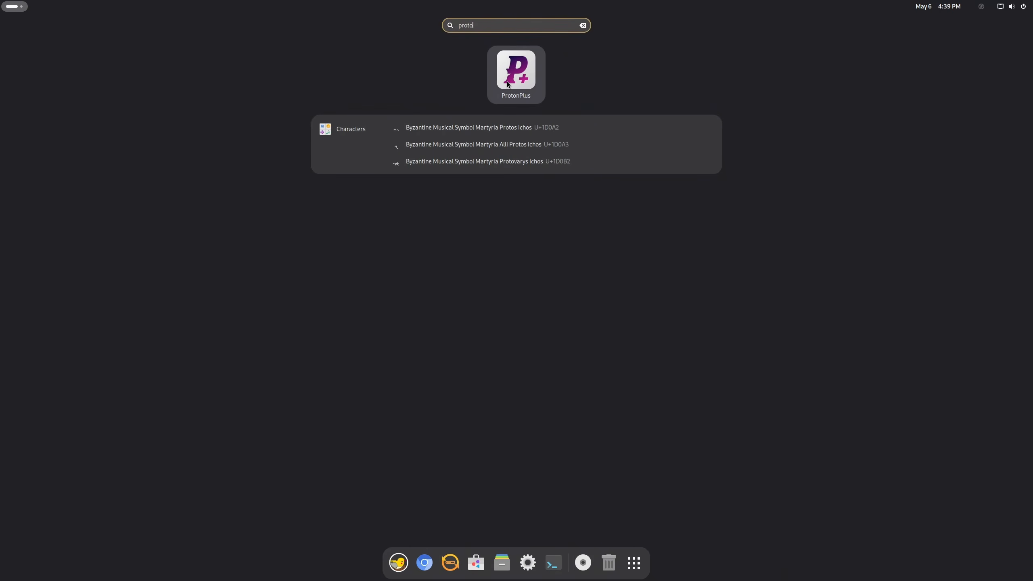
pyautogui.press('BackSpace')
pyautogui.press('BackSpace')
pyautogui.press('BackSpace')
pyautogui.press('BackSpace')
pyautogui.press('BackSpace')
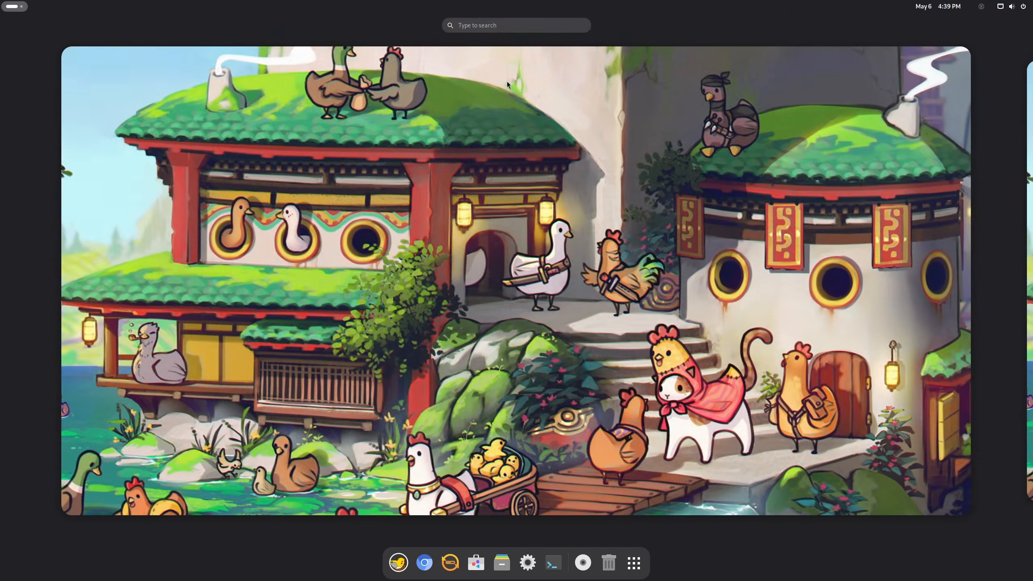
pyautogui.press('Escape')
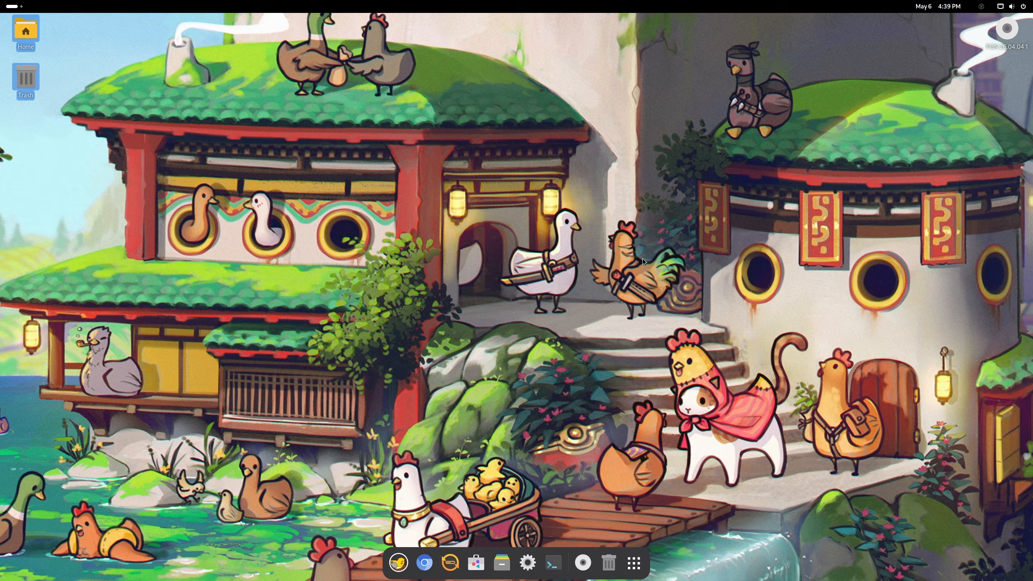
# Step: Open an enlarged terminal and install fastfetch with sudo apt install fastfetch
pyautogui.click(553, 563)
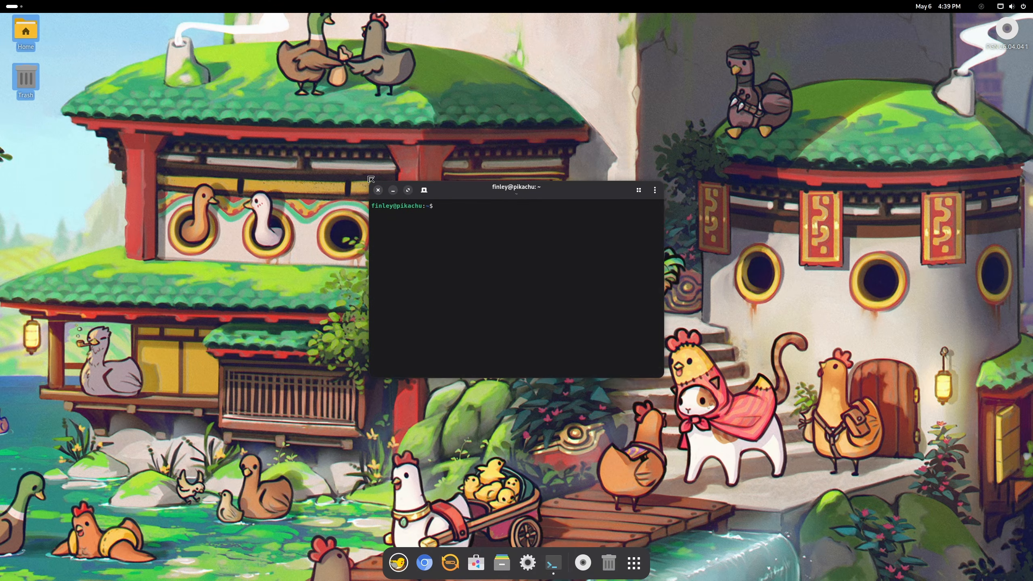
pyautogui.moveTo(370, 181); pyautogui.dragTo(169, 96)
pyautogui.moveTo(357, 112); pyautogui.dragTo(448, 202)
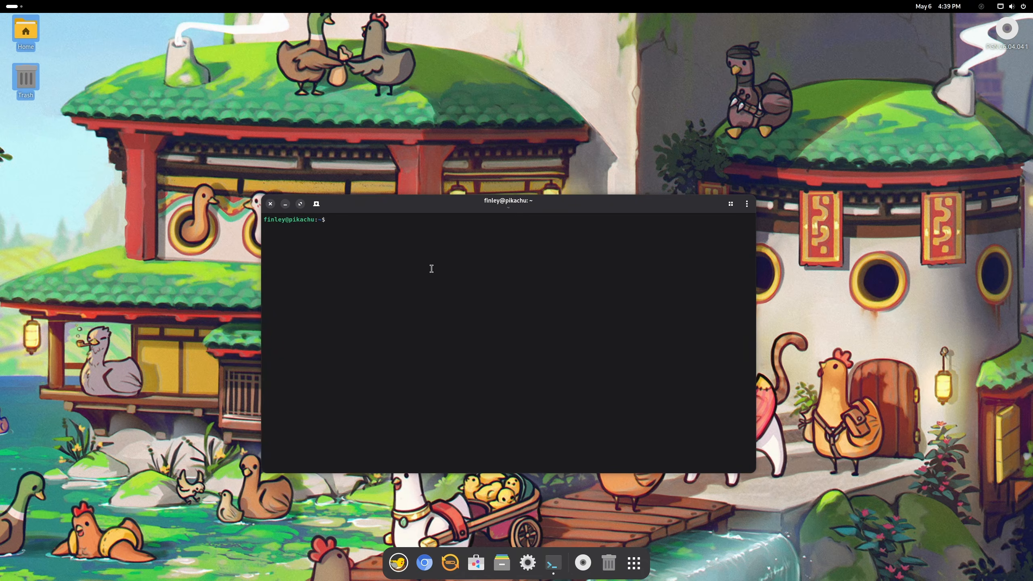
pyautogui.write('sud')
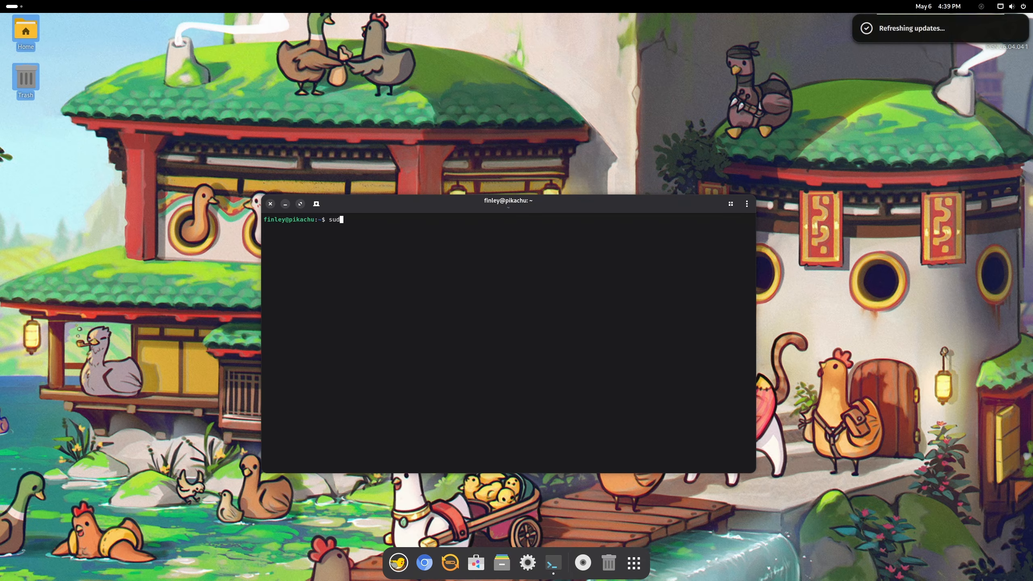
pyautogui.write('o apt in')
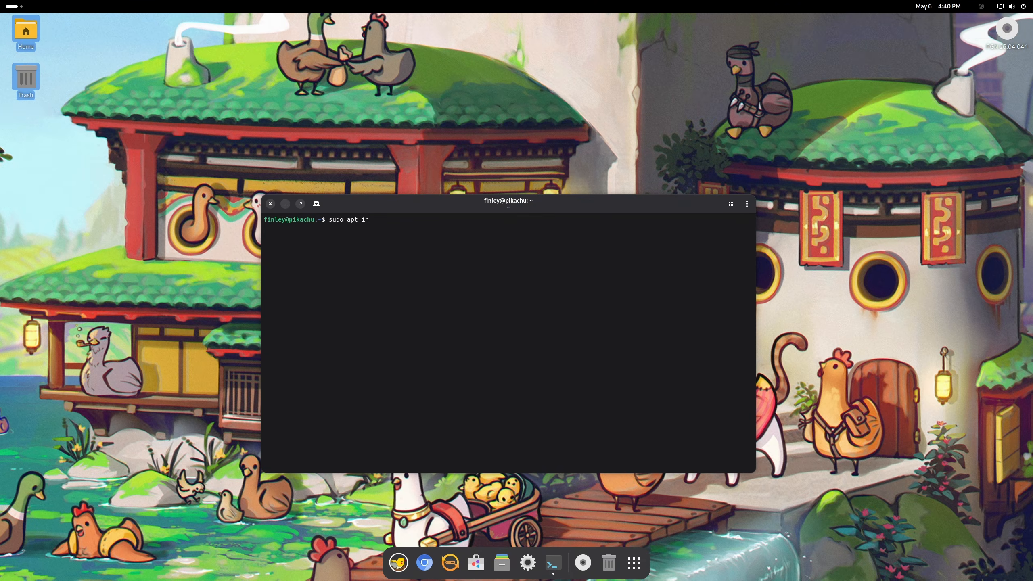
pyautogui.write('stall fastfetch')
pyautogui.press('Return')
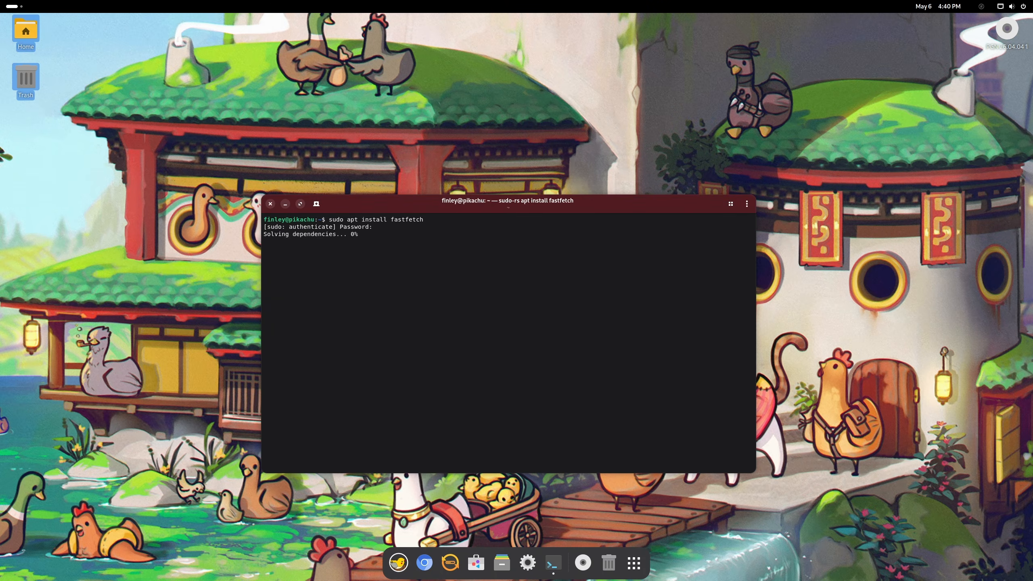
# Step: Clear the screen and run fastfetch to print the PikaOS system summary
pyautogui.hotkey('ctrl', 'l')
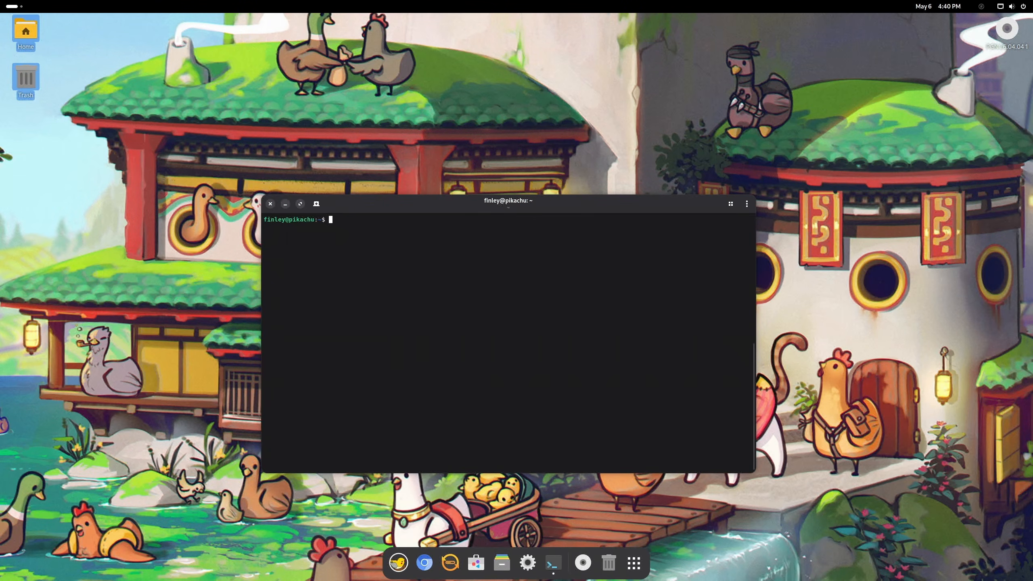
pyautogui.write('fastfetch')
pyautogui.press('Return')
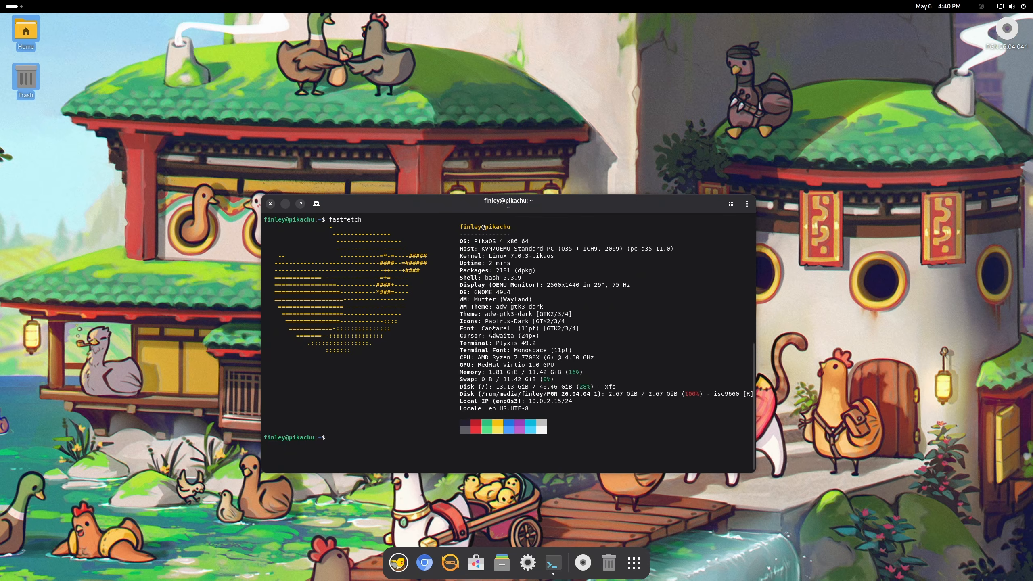
# Step: Clear the terminal and try running pikafetch, which fails with FileNotFound
pyautogui.hotkey('ctrl', 'l')
pyautogui.write('pikafetch')
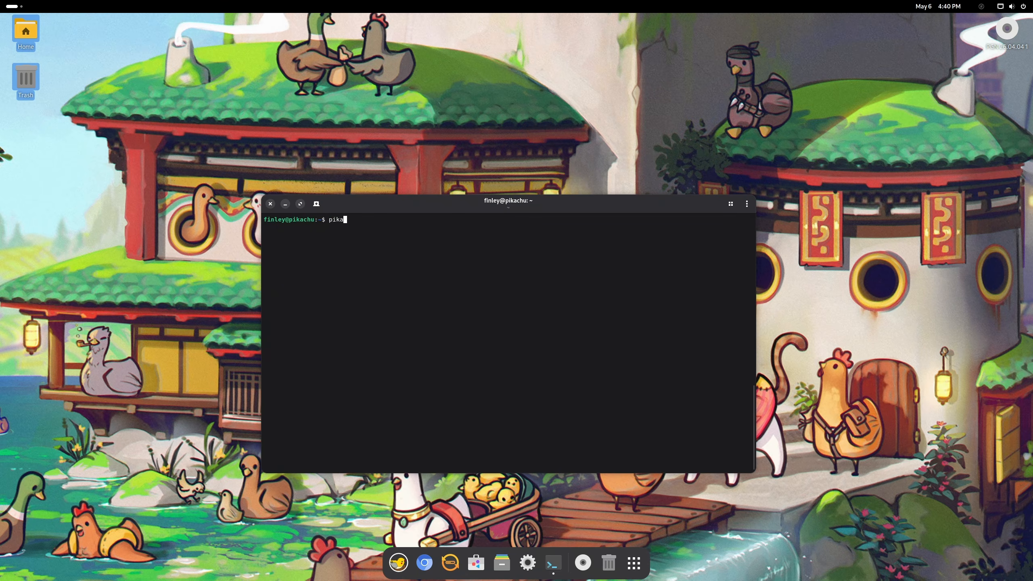
pyautogui.press('Return')
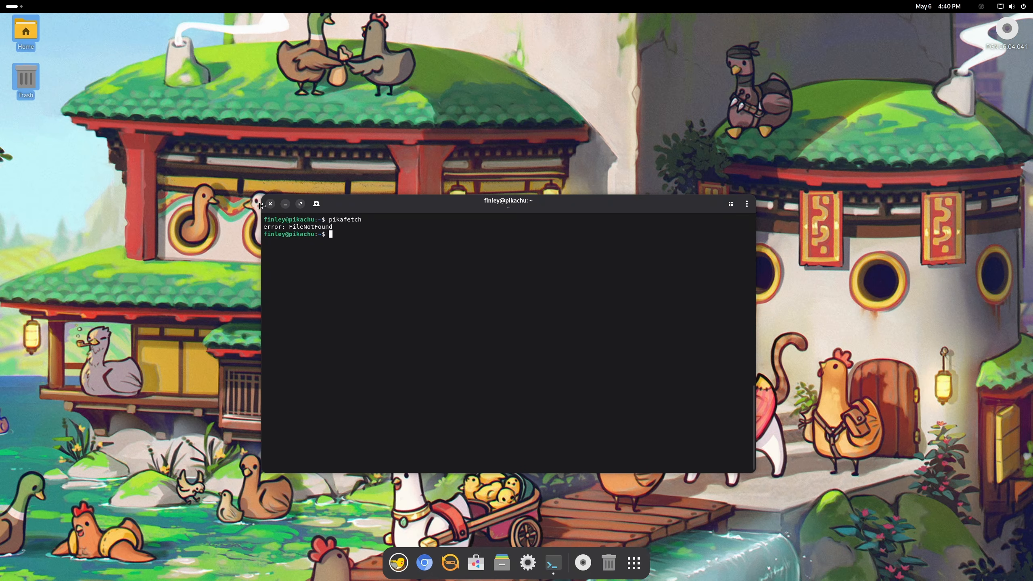
# Step: Install obs-studio with sudo apt, confirming the package list with y
pyautogui.write('sudo apt install obs-studio')
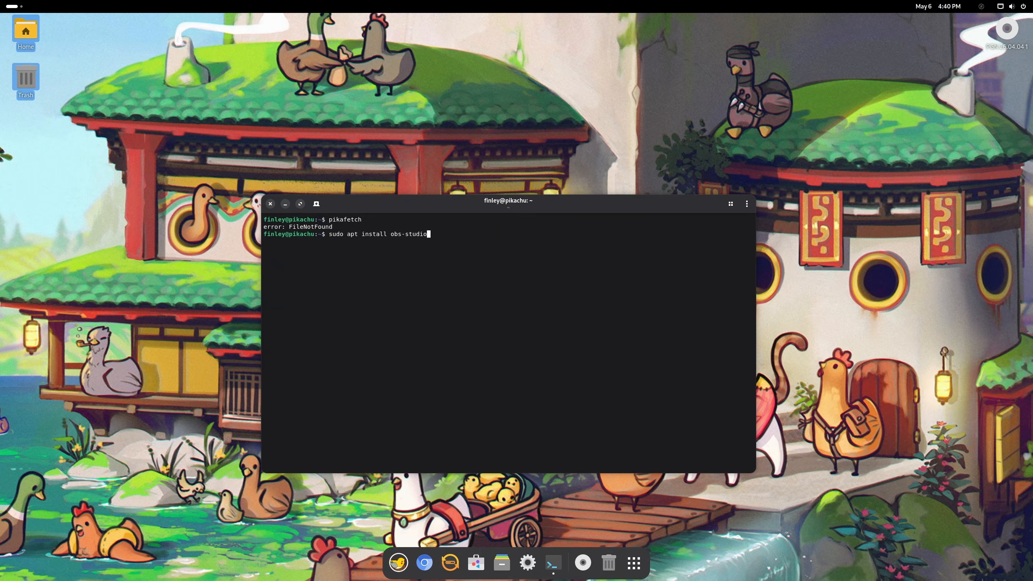
pyautogui.press('Return')
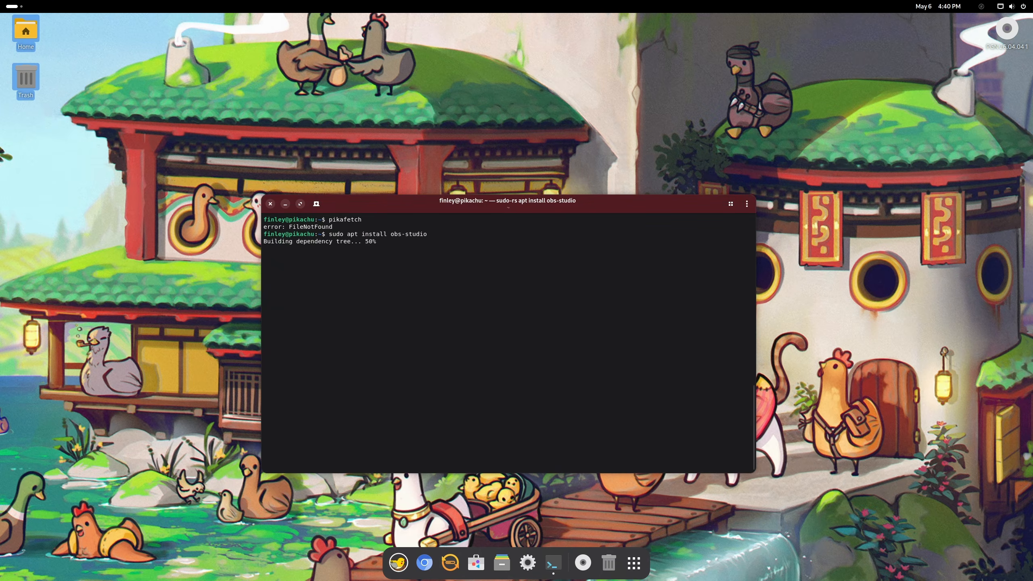
pyautogui.write('y')
pyautogui.press('Return')
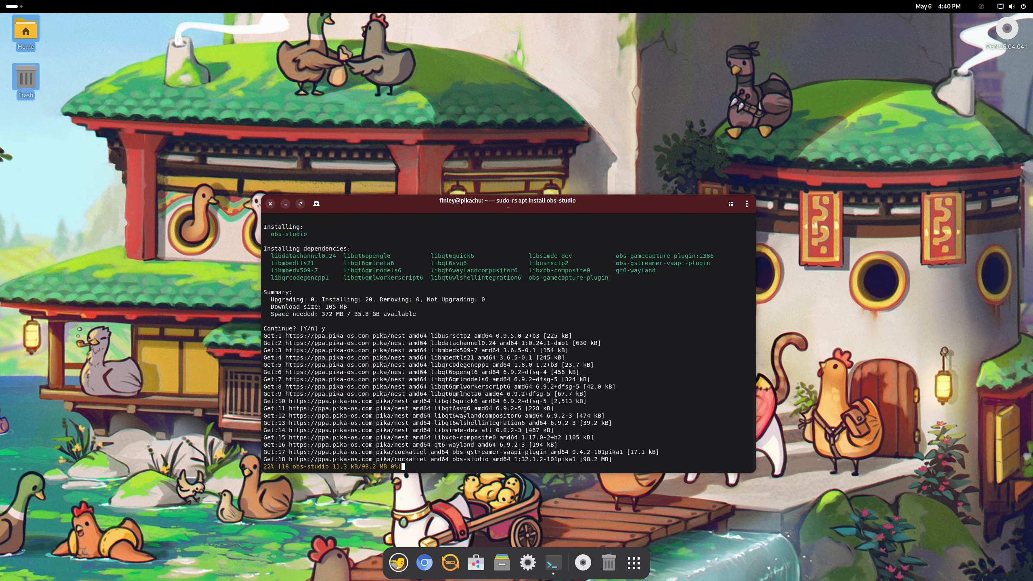